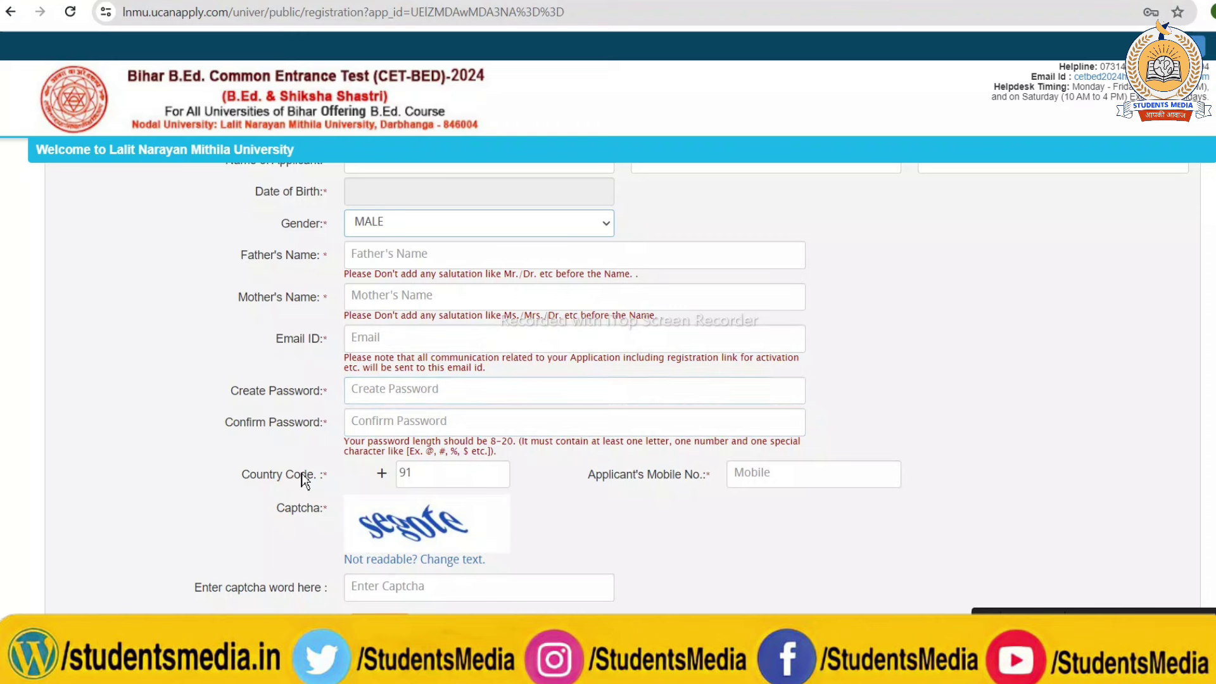
# - Fill in the country code and mobile number, then submit the registration form for review
pyautogui.click(407, 482)
pyautogui.click(800, 482)
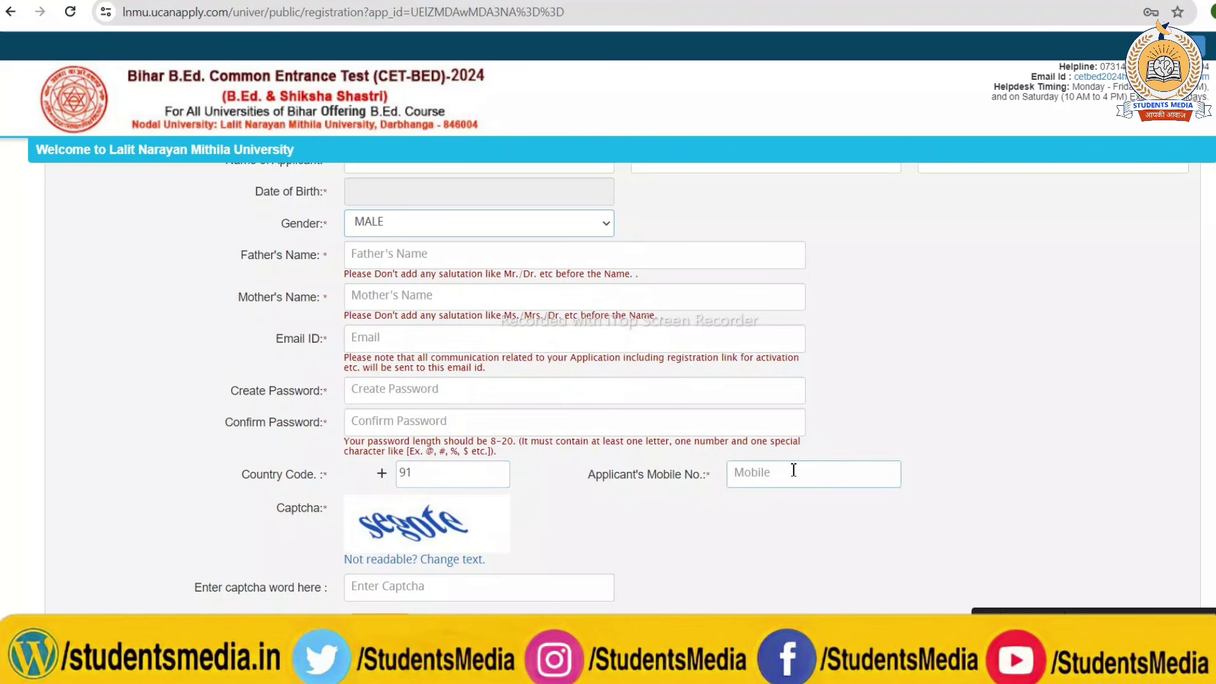
pyautogui.scroll(-1, 619, 551)
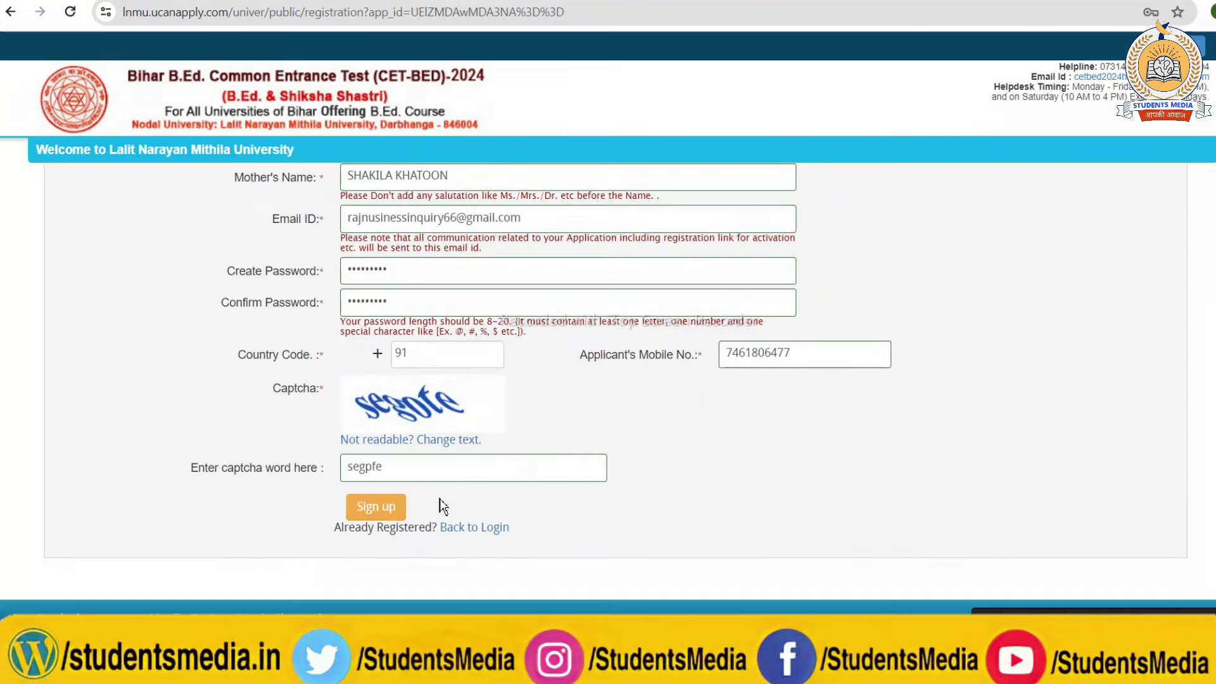
pyautogui.click(381, 507)
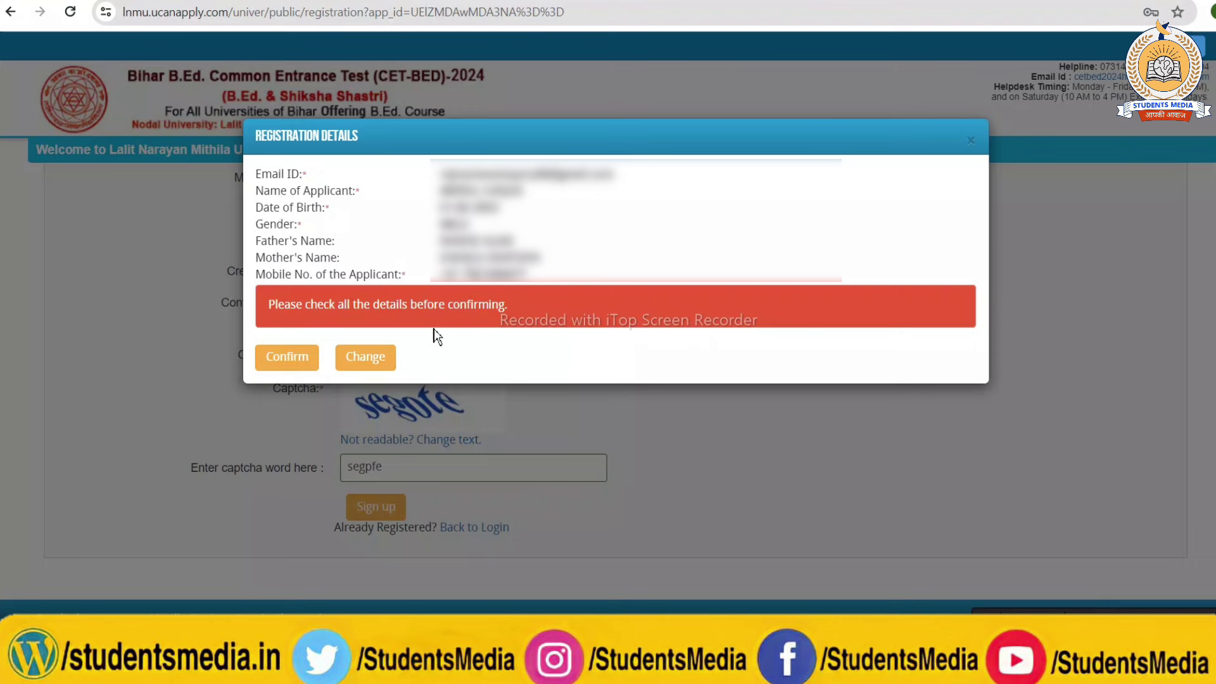
# - Confirm the registration details, decline Chrome's password saving, and go to account activation
pyautogui.click(295, 361)
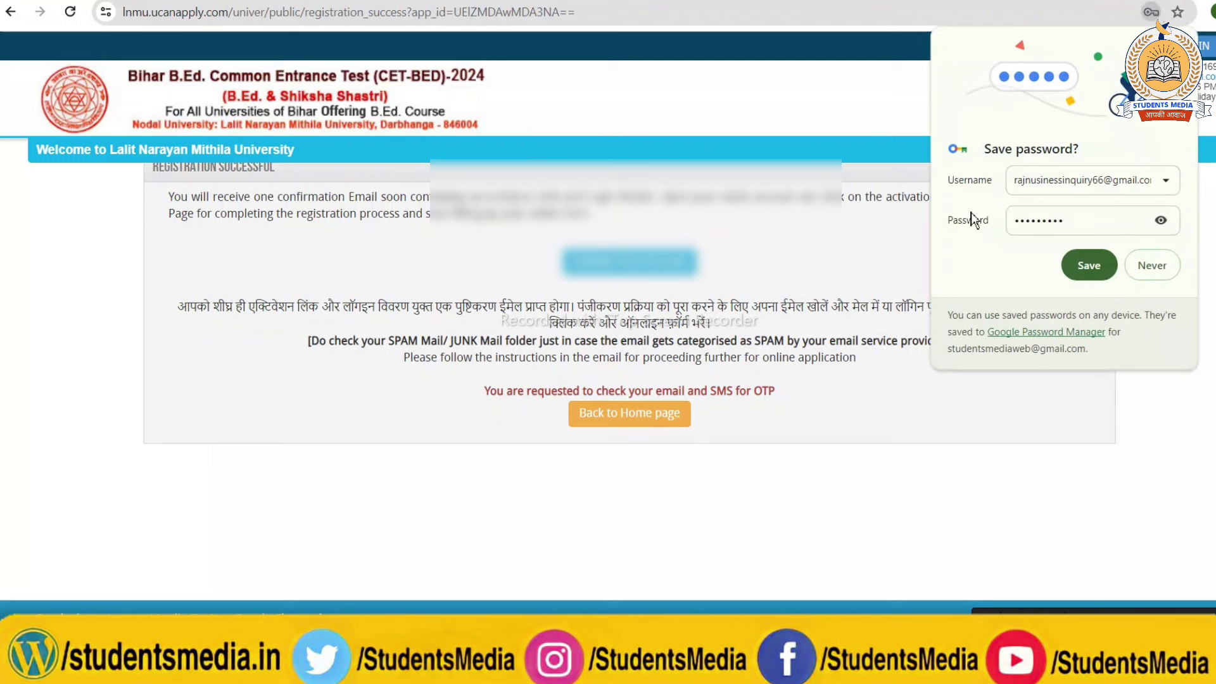
pyautogui.click(1150, 271)
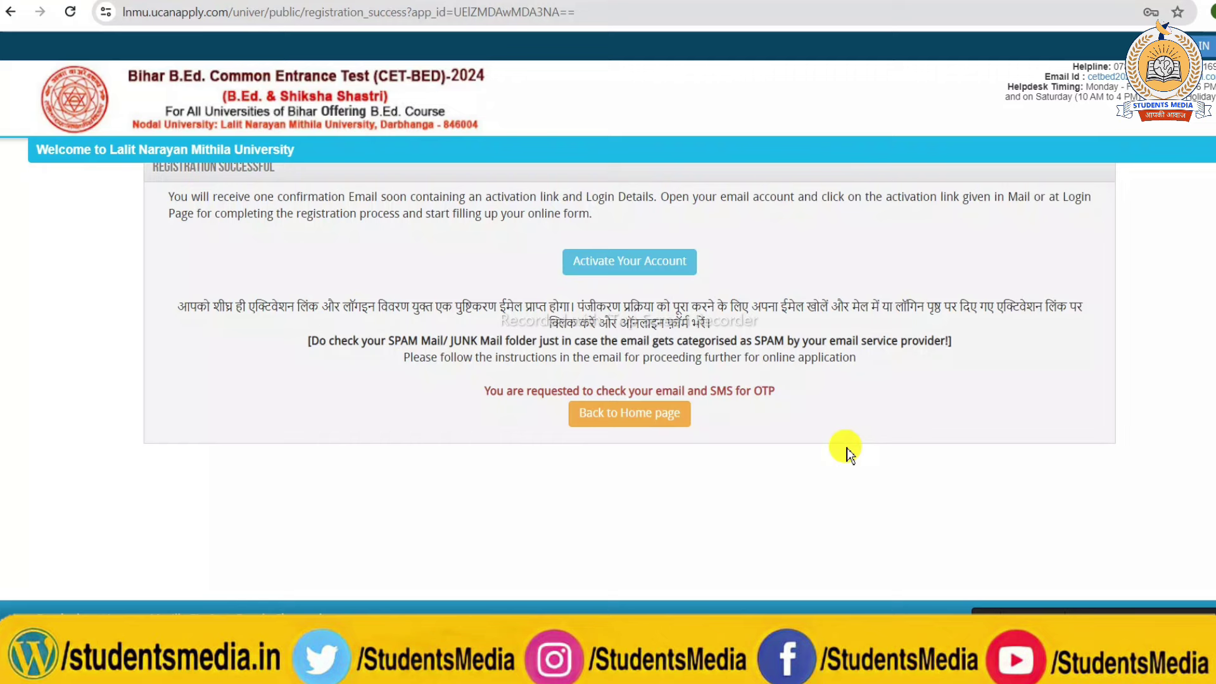
pyautogui.click(595, 269)
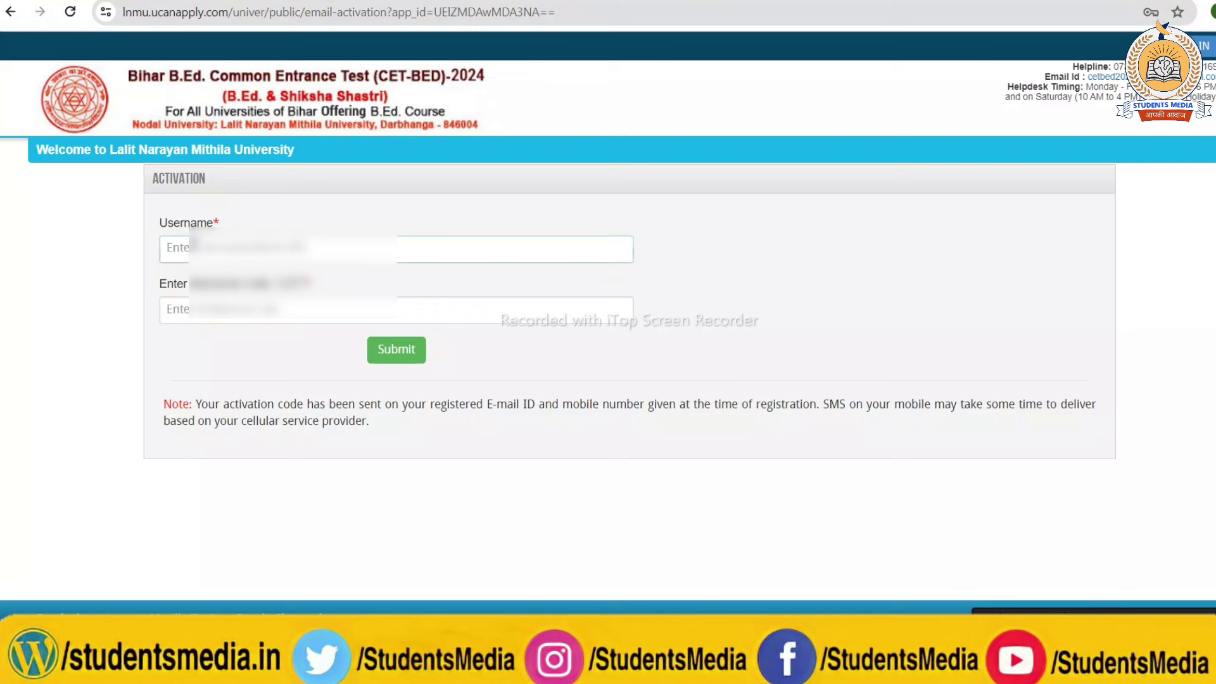
# - Activate the account with the autofilled username and the activation code received
pyautogui.click(194, 241)
pyautogui.write('rajb')
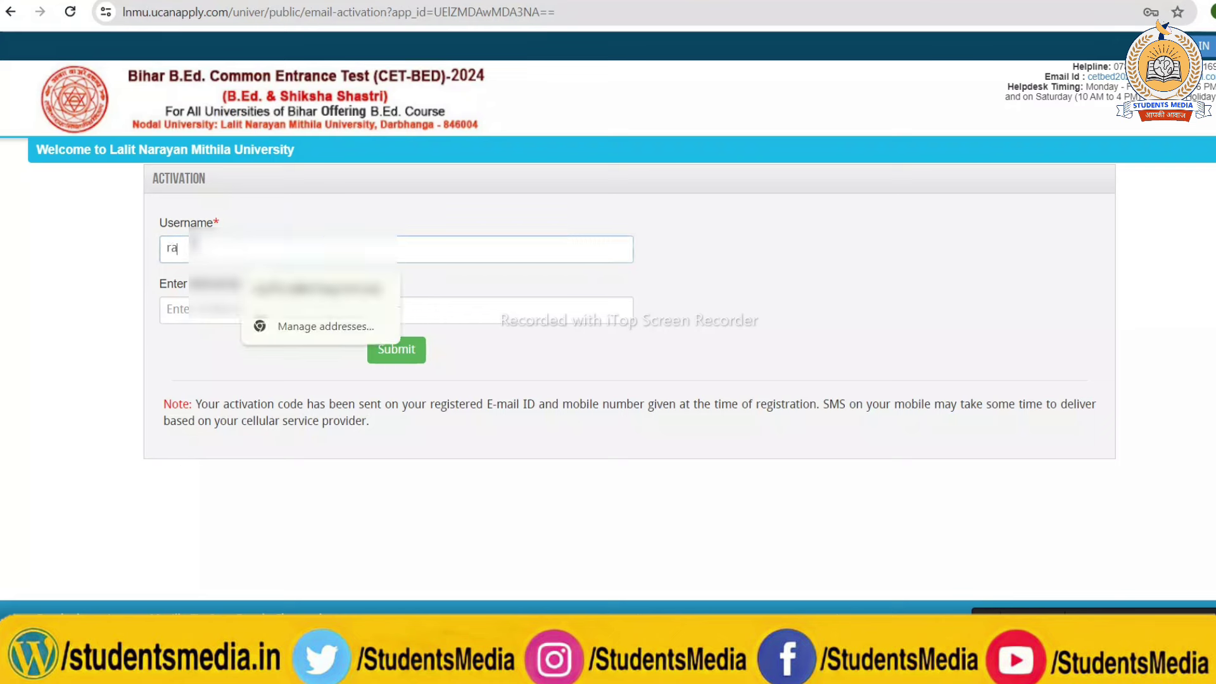
pyautogui.click(291, 290)
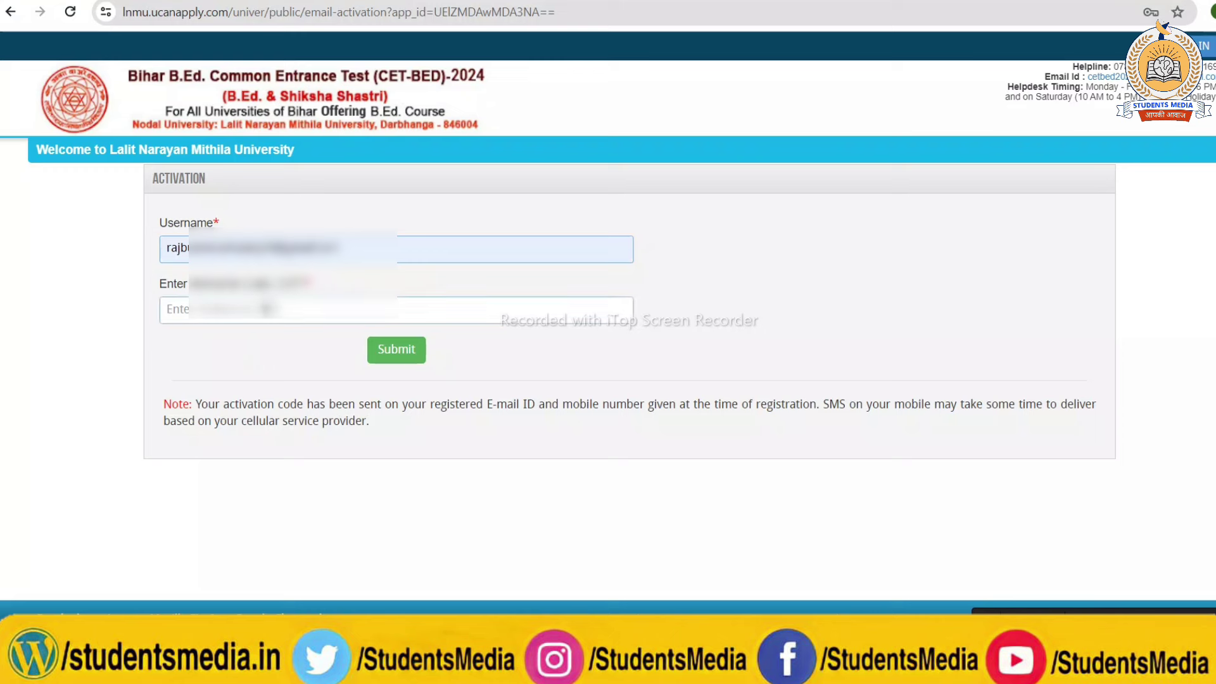
pyautogui.click(267, 308)
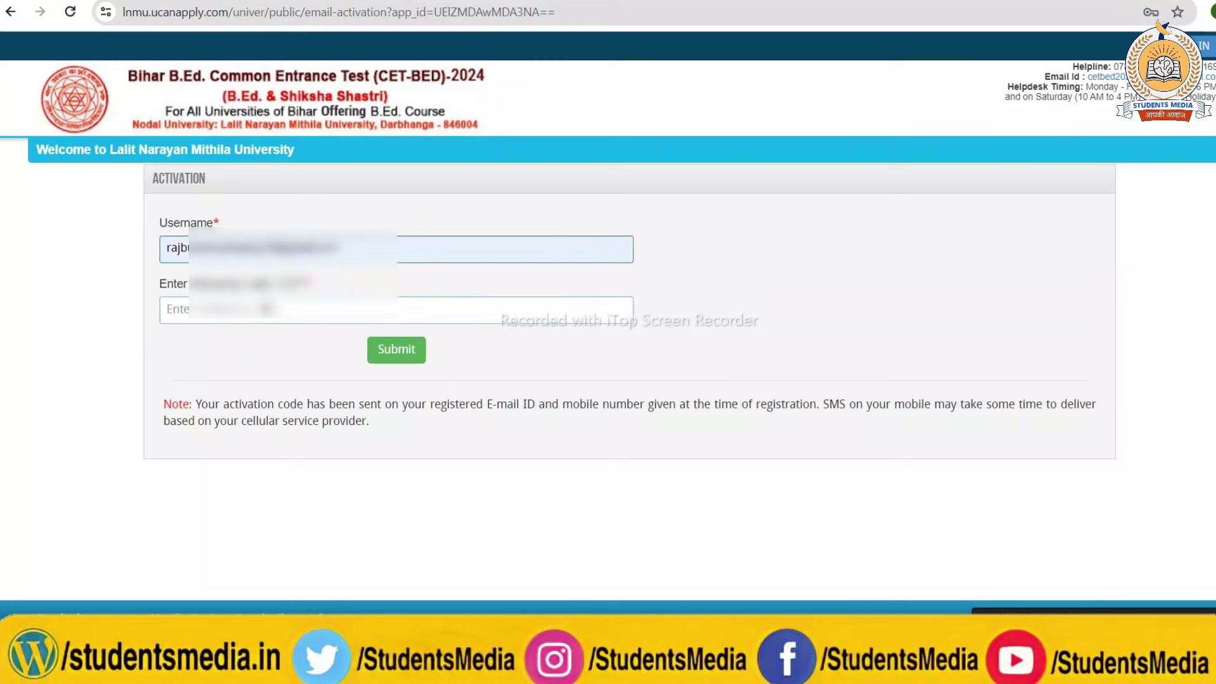
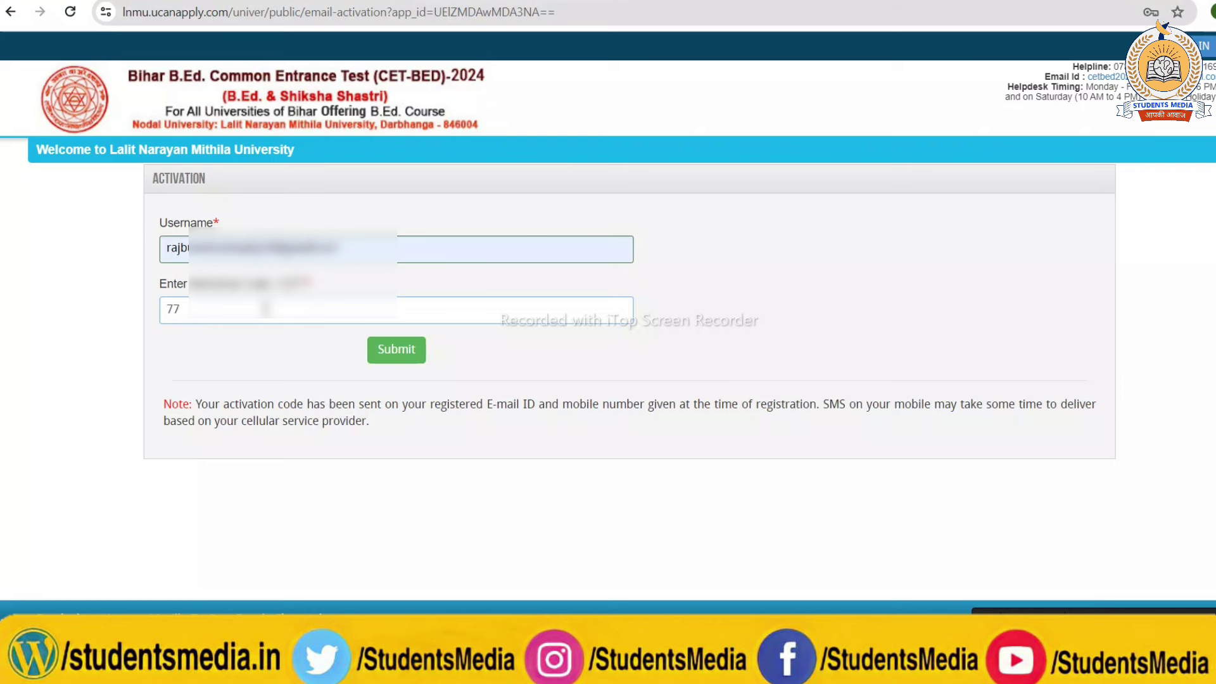
pyautogui.click(397, 352)
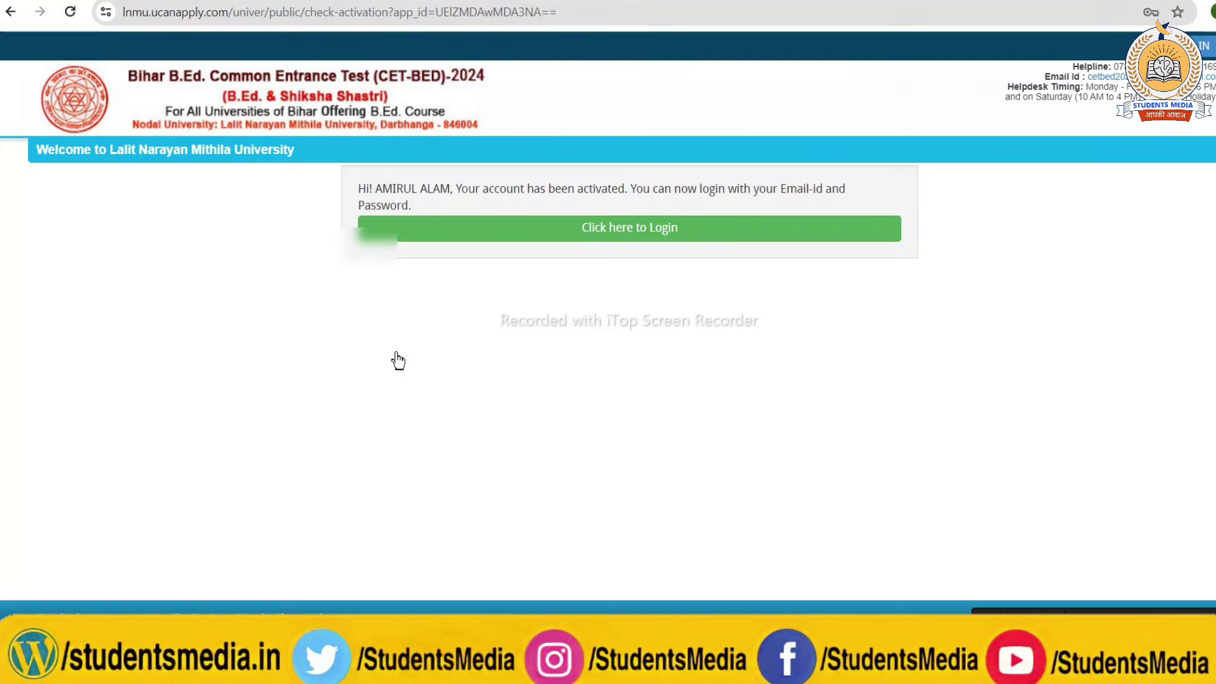
# - Log in to the applicant account with the new login ID and password
pyautogui.click(638, 240)
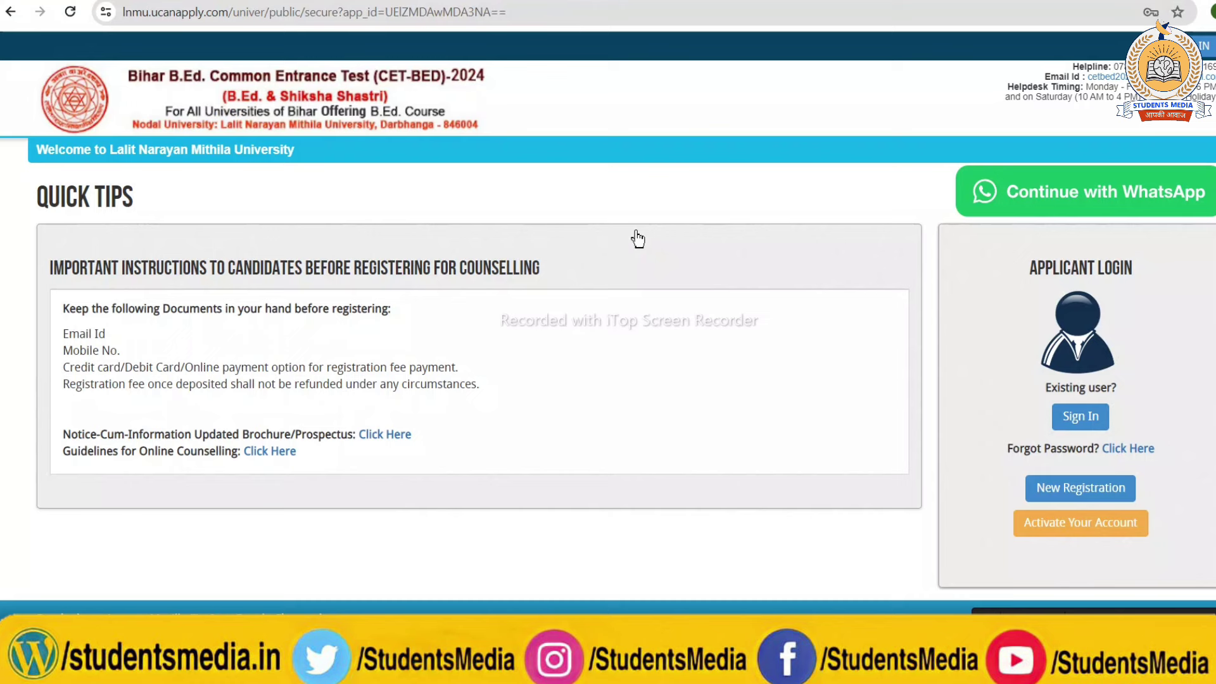
pyautogui.click(1096, 421)
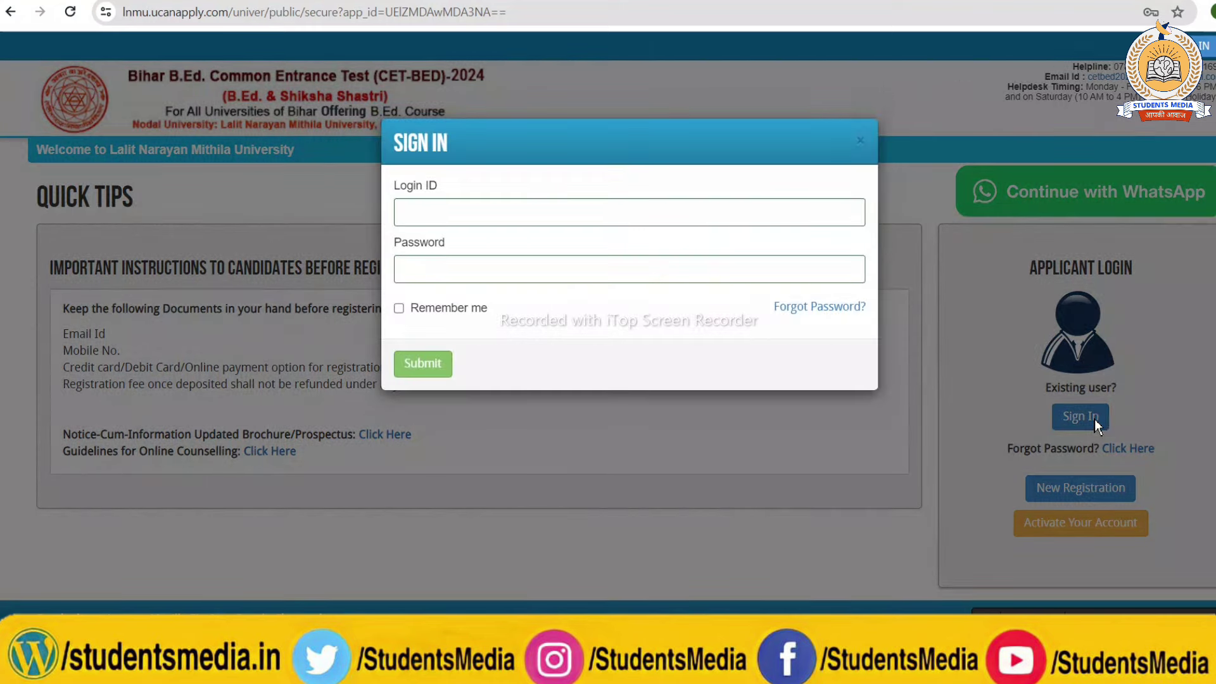
pyautogui.click(455, 215)
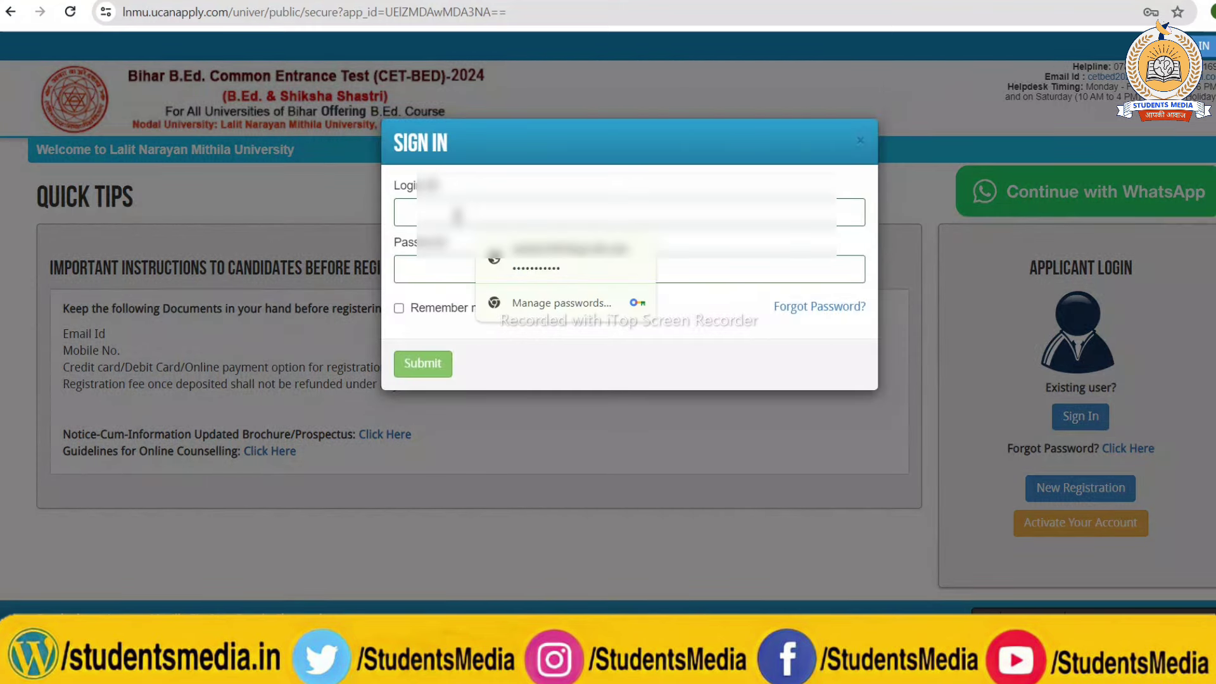
pyautogui.write('rajb')
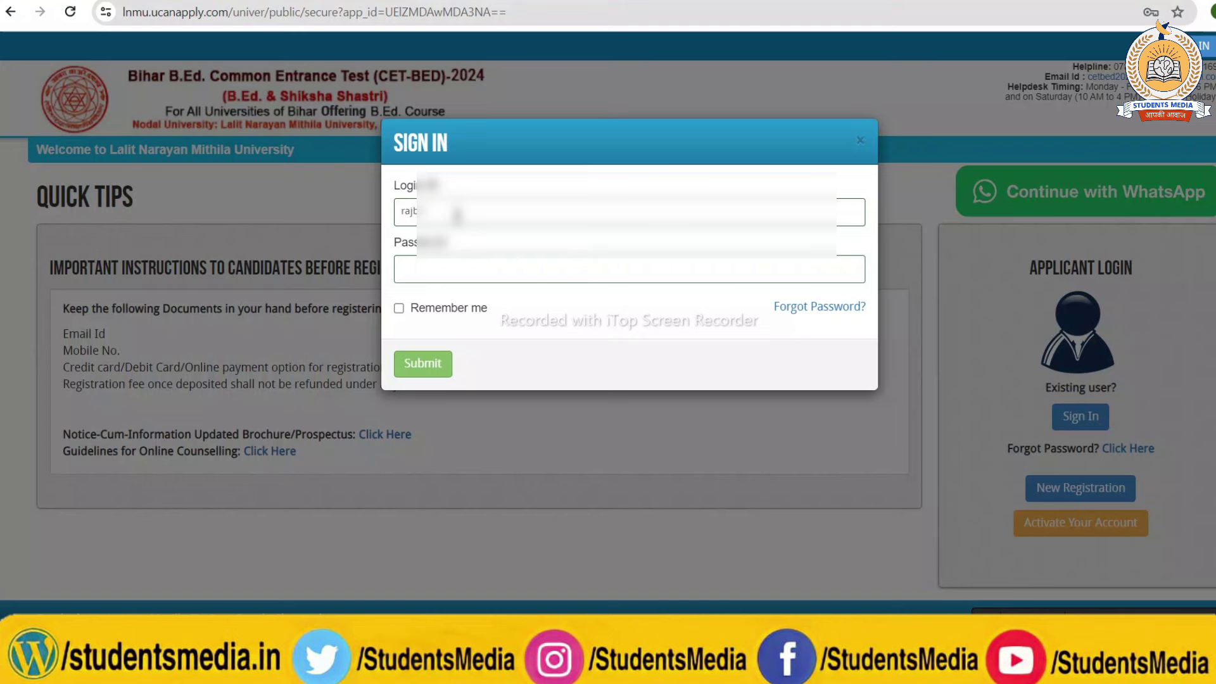
pyautogui.write('a')
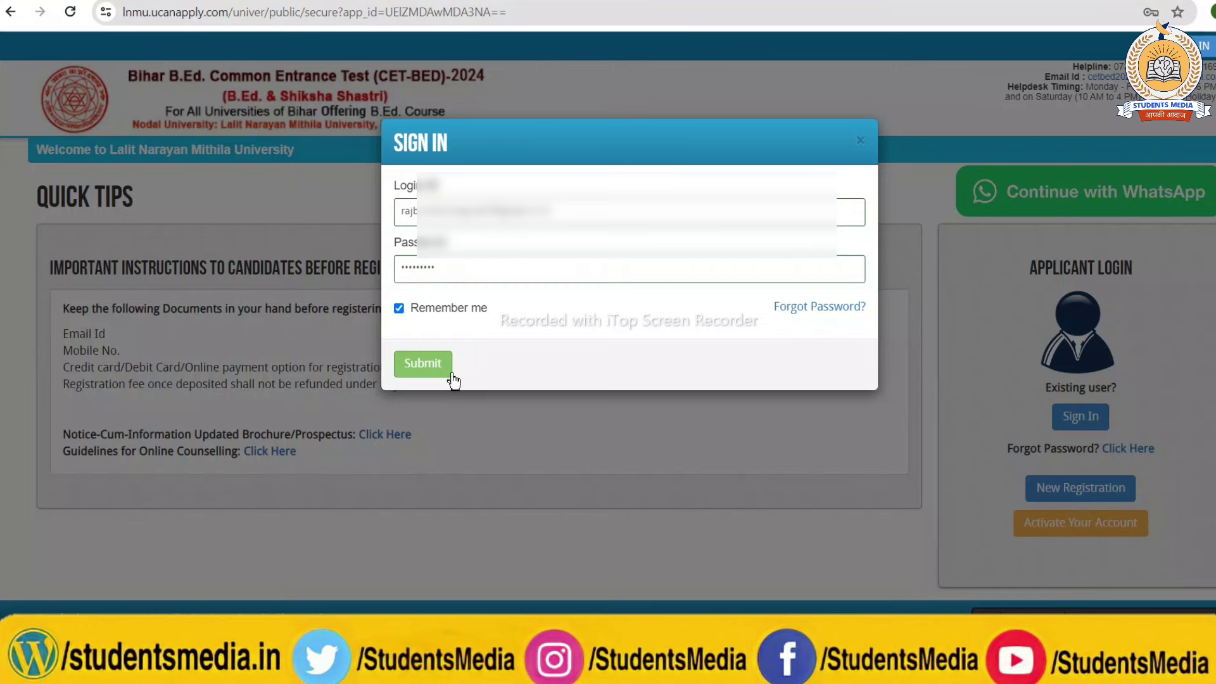
pyautogui.click(429, 370)
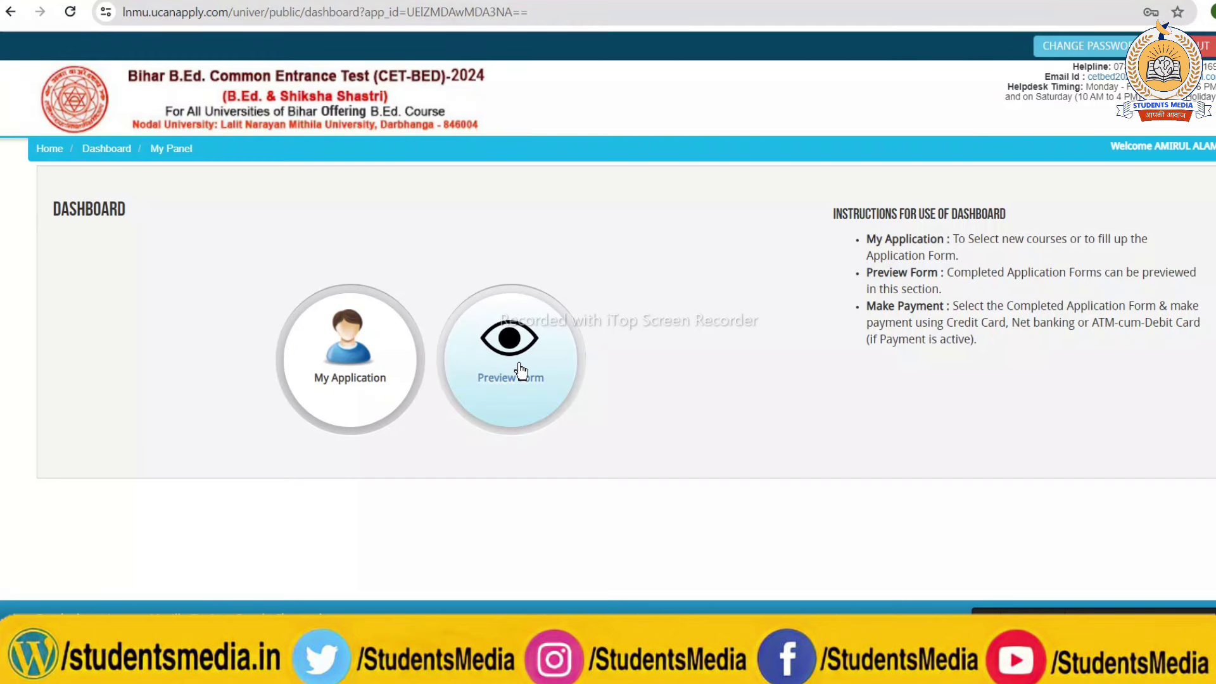
# - Select B.Ed. in My Application, accept eligibility, add the programme and open Applicant Detail
pyautogui.click(349, 379)
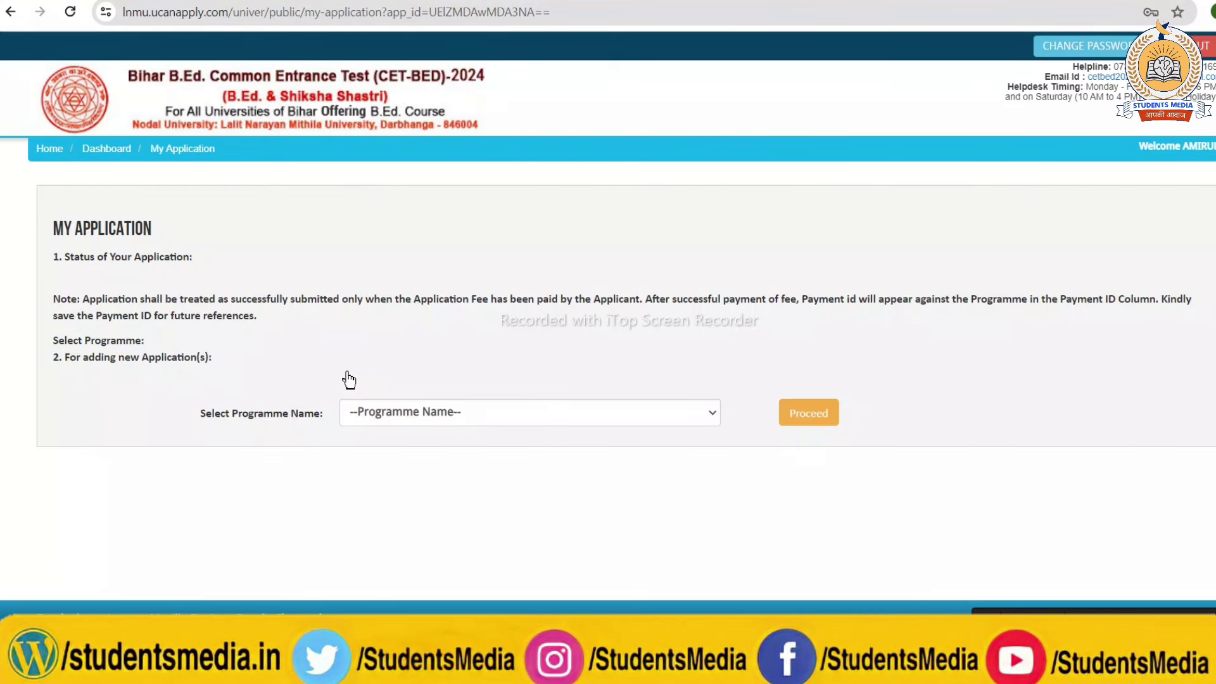
pyautogui.click(515, 420)
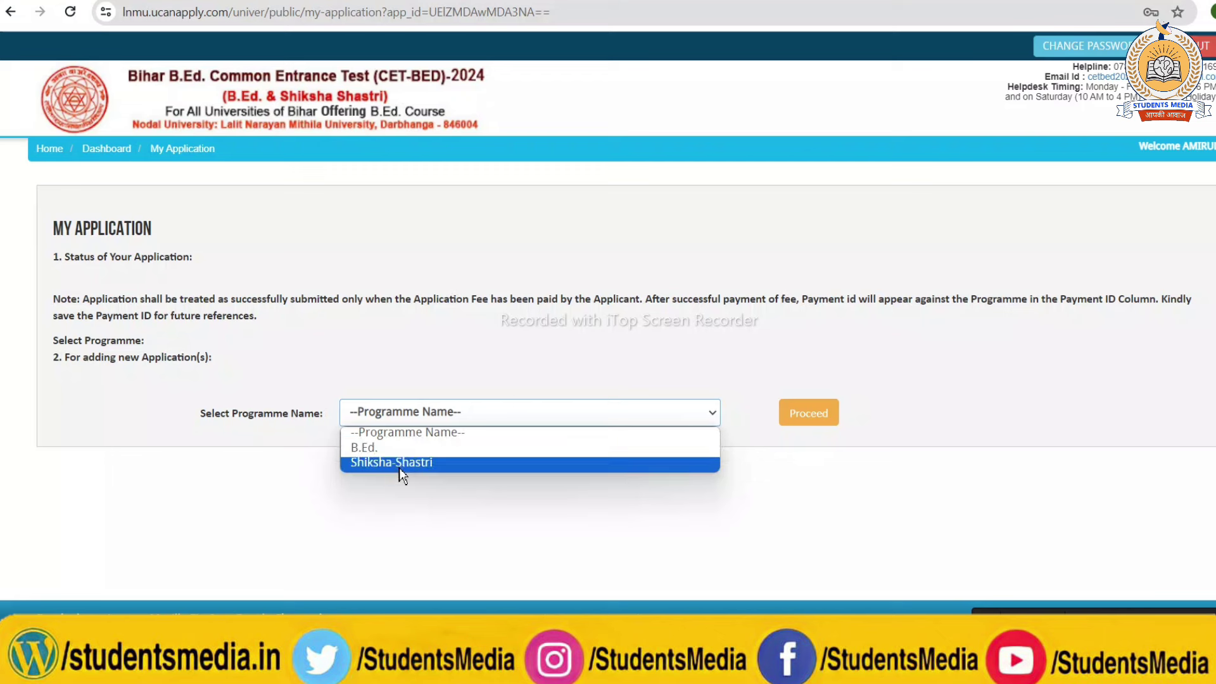
pyautogui.click(382, 450)
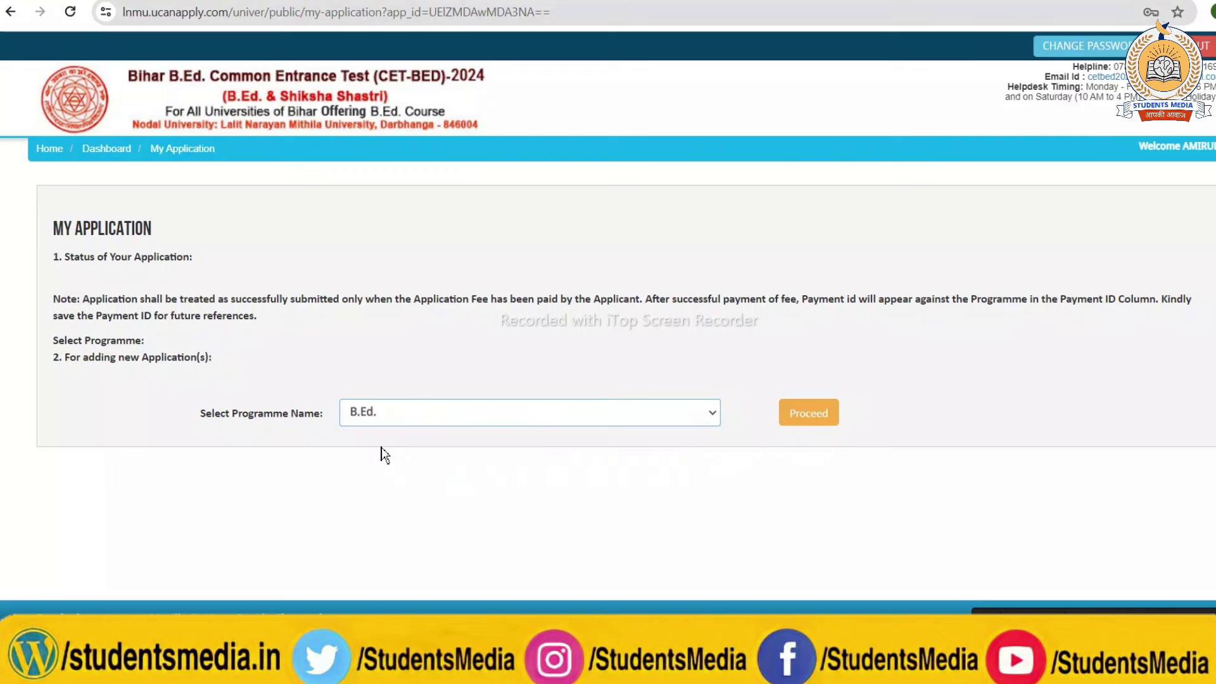
pyautogui.click(823, 413)
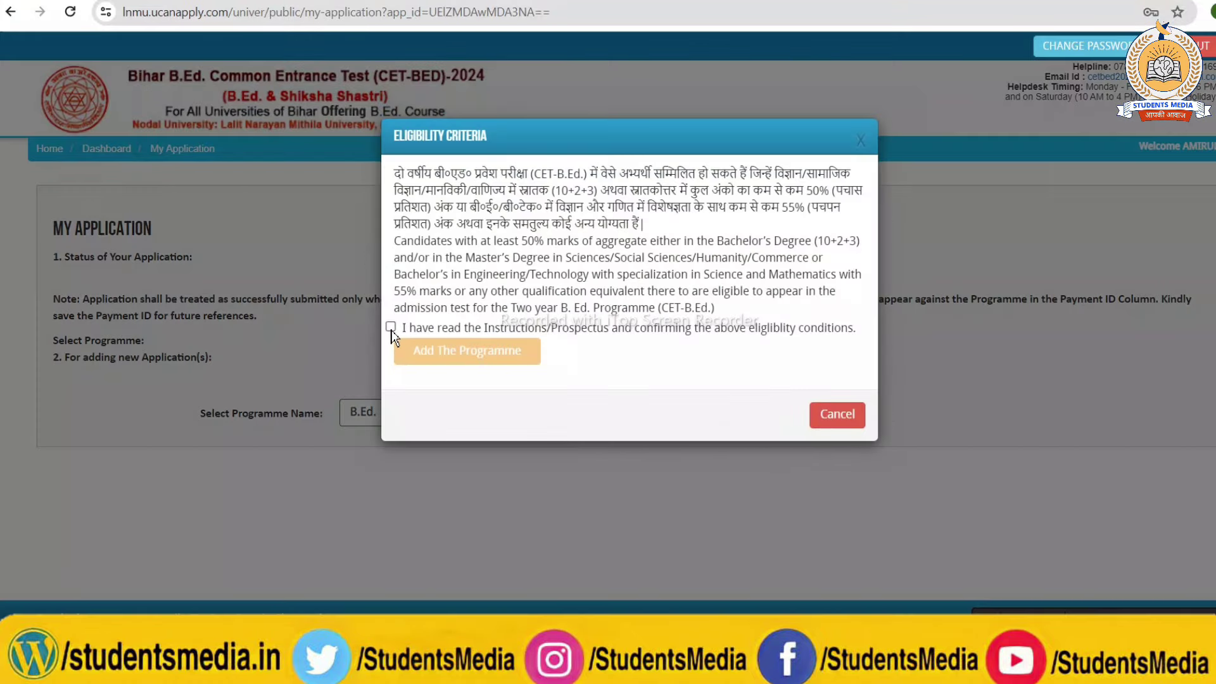
pyautogui.click(391, 326)
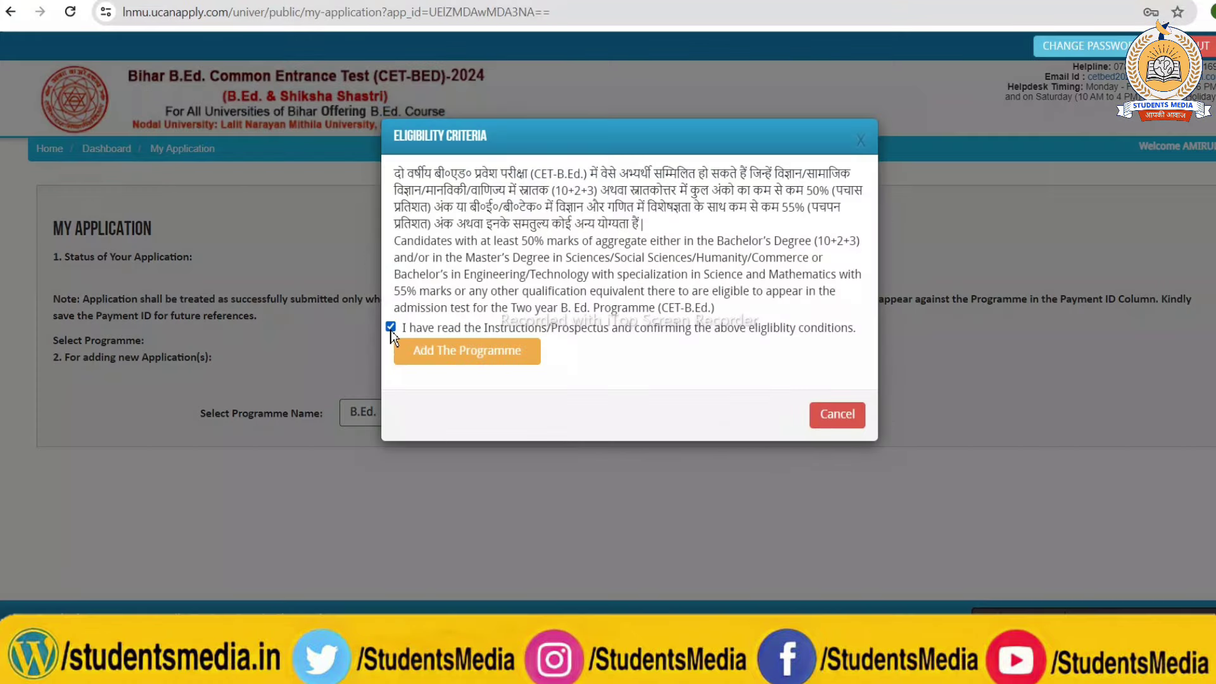
pyautogui.click(507, 356)
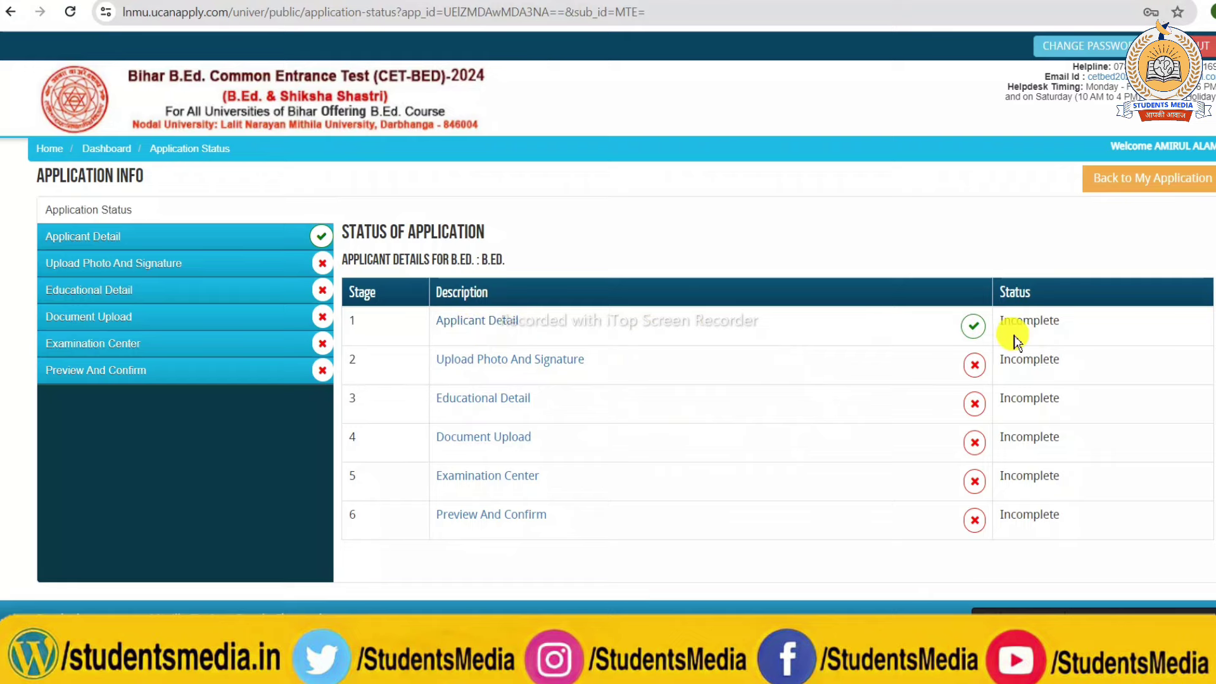
pyautogui.click(476, 328)
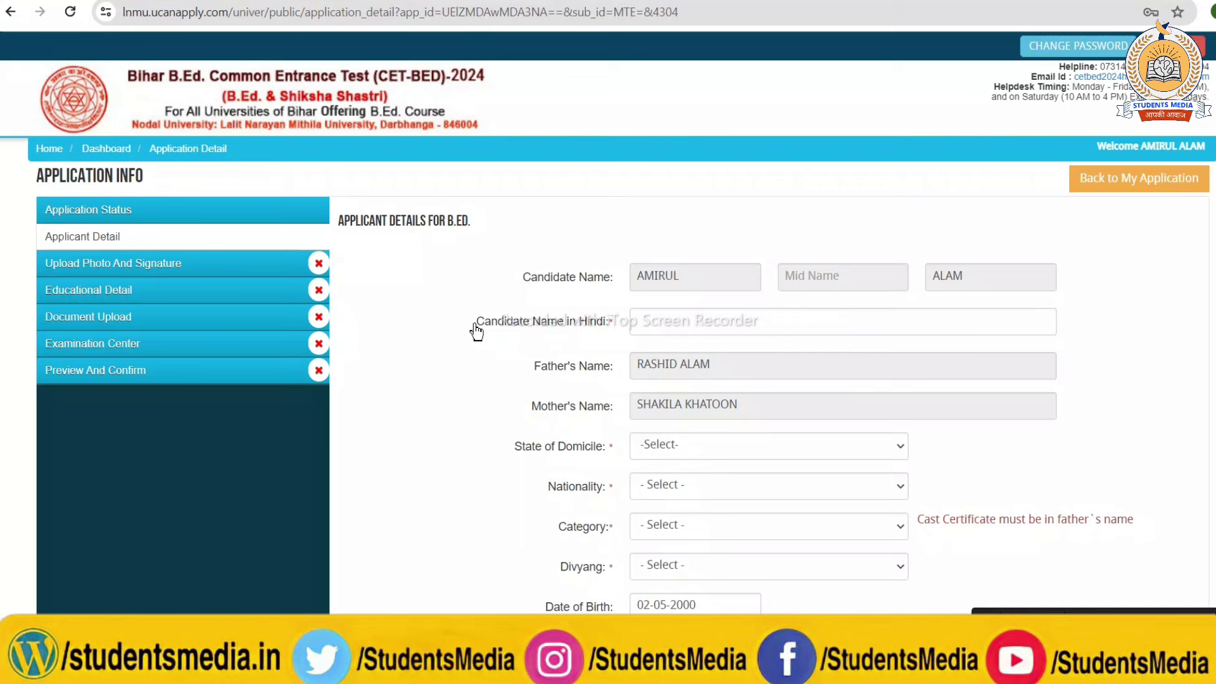
# - Set State of Domicile to Bihar, Nationality to Indian and Category to Unreserved
pyautogui.click(664, 327)
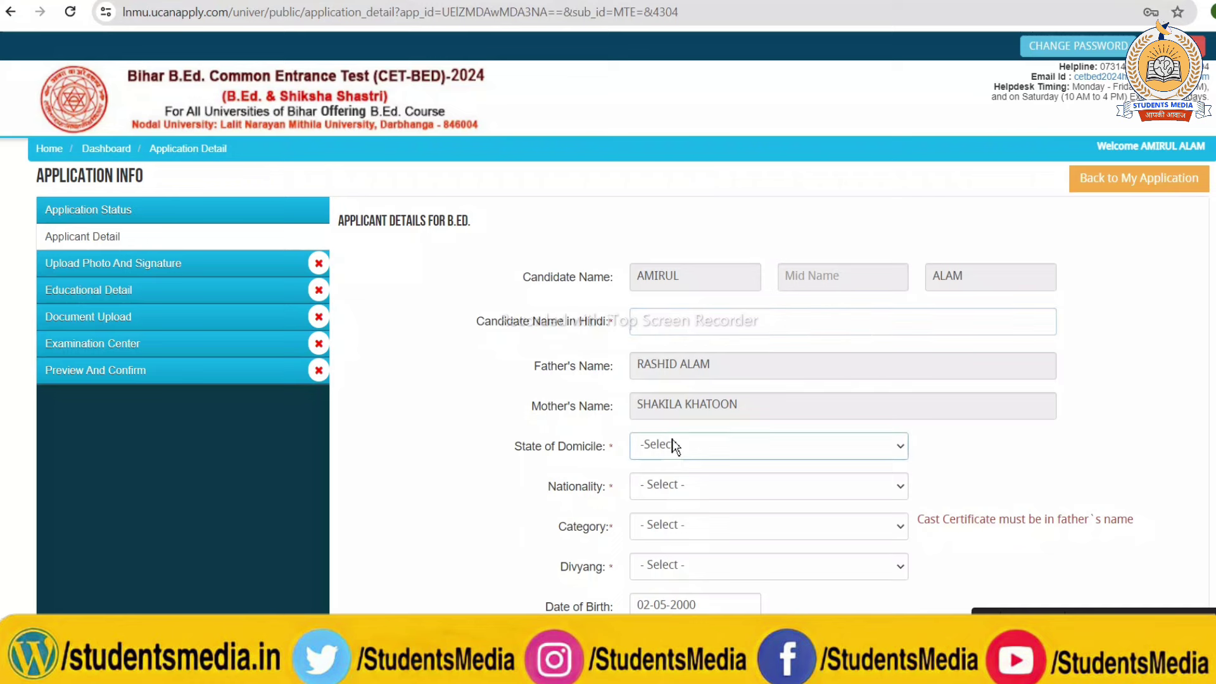
pyautogui.scroll(-2, 671, 443)
pyautogui.click(692, 326)
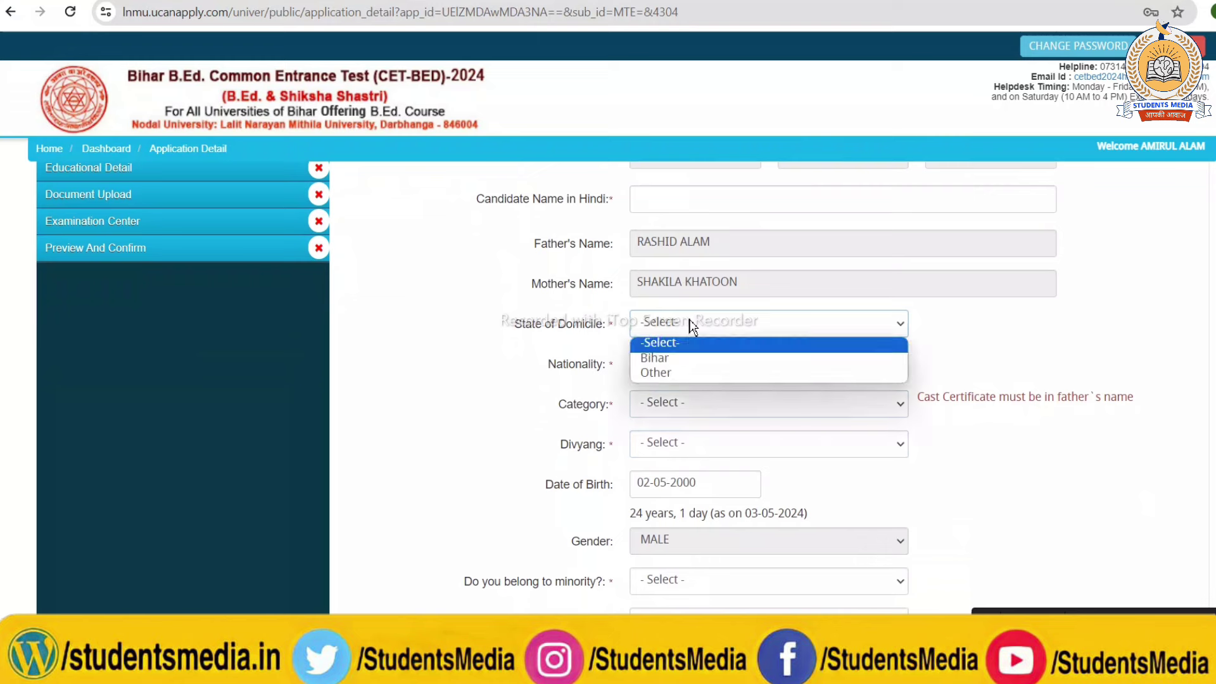
pyautogui.click(683, 358)
pyautogui.click(683, 366)
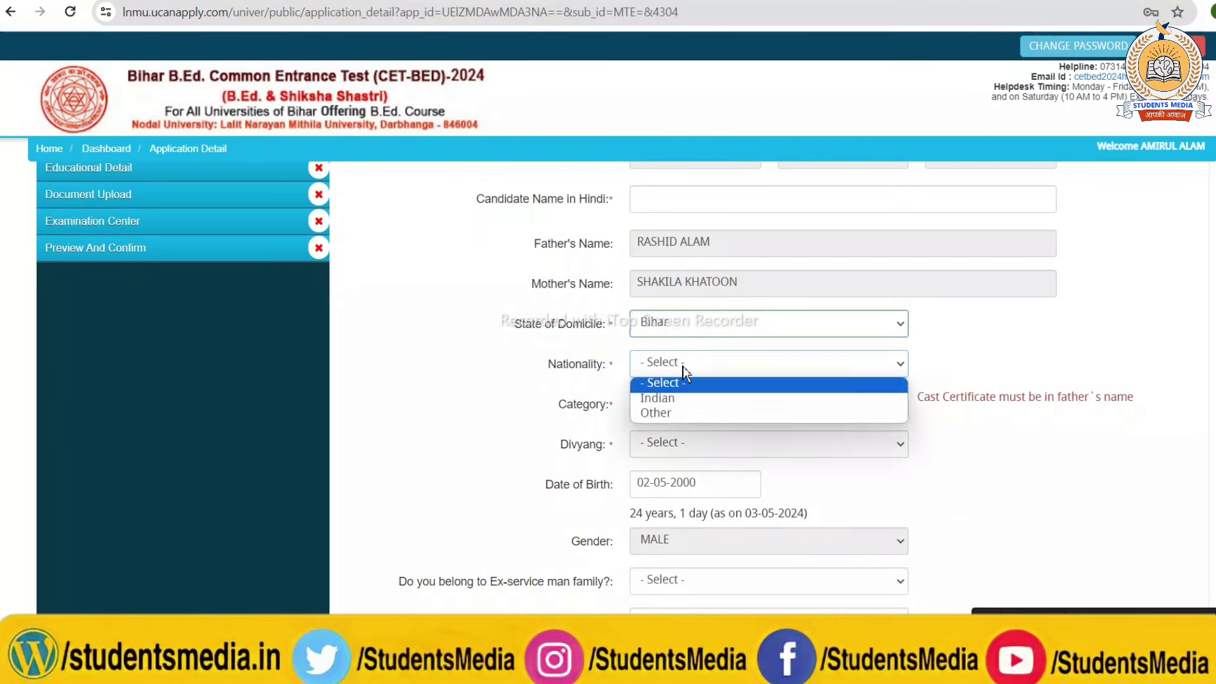
pyautogui.click(680, 401)
pyautogui.click(681, 404)
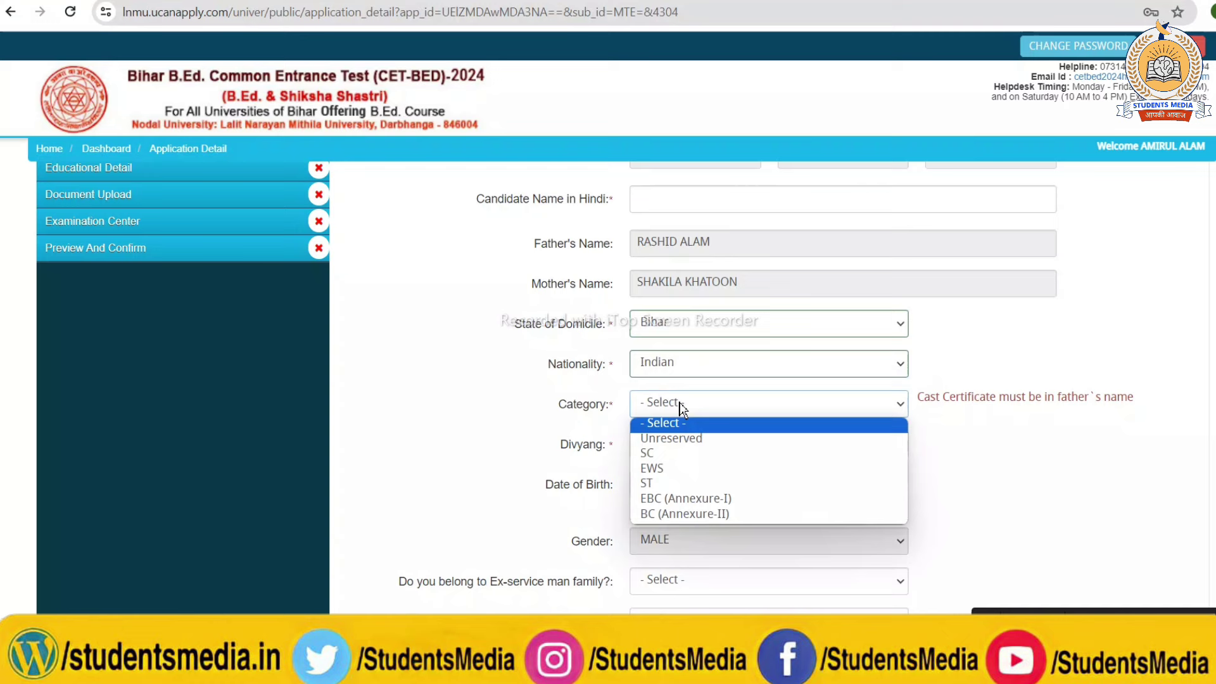
pyautogui.click(672, 440)
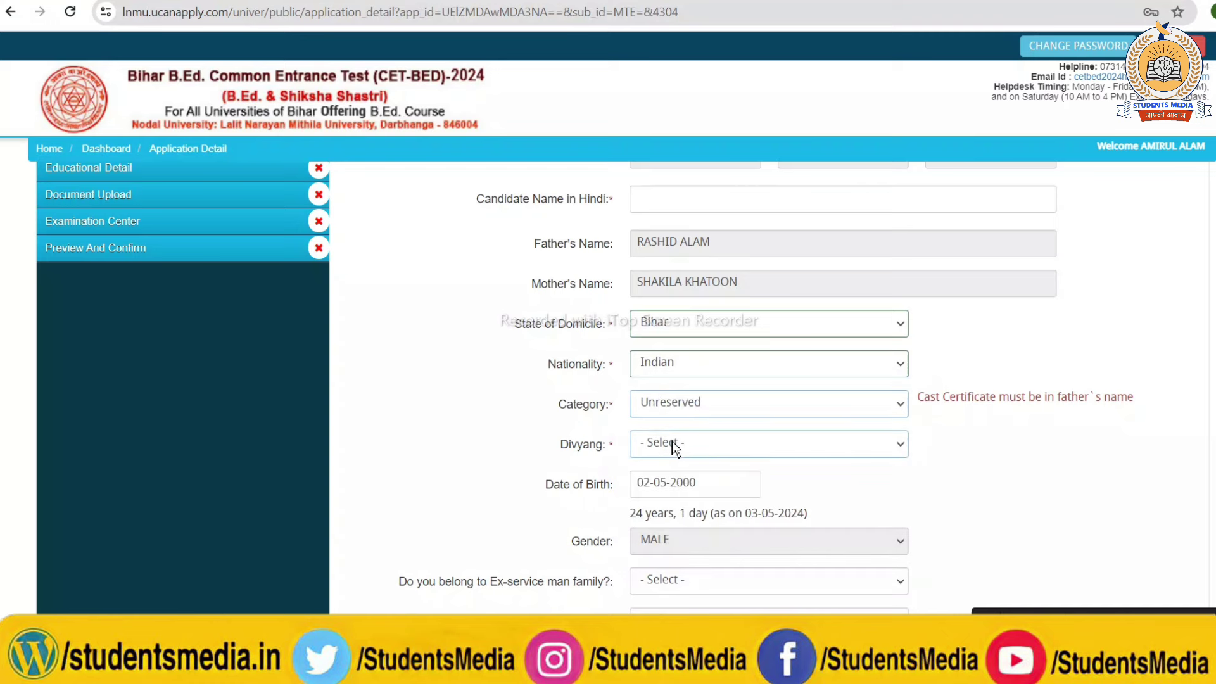
# - Answer No to the Divyang and ex-service man family questions
pyautogui.click(673, 444)
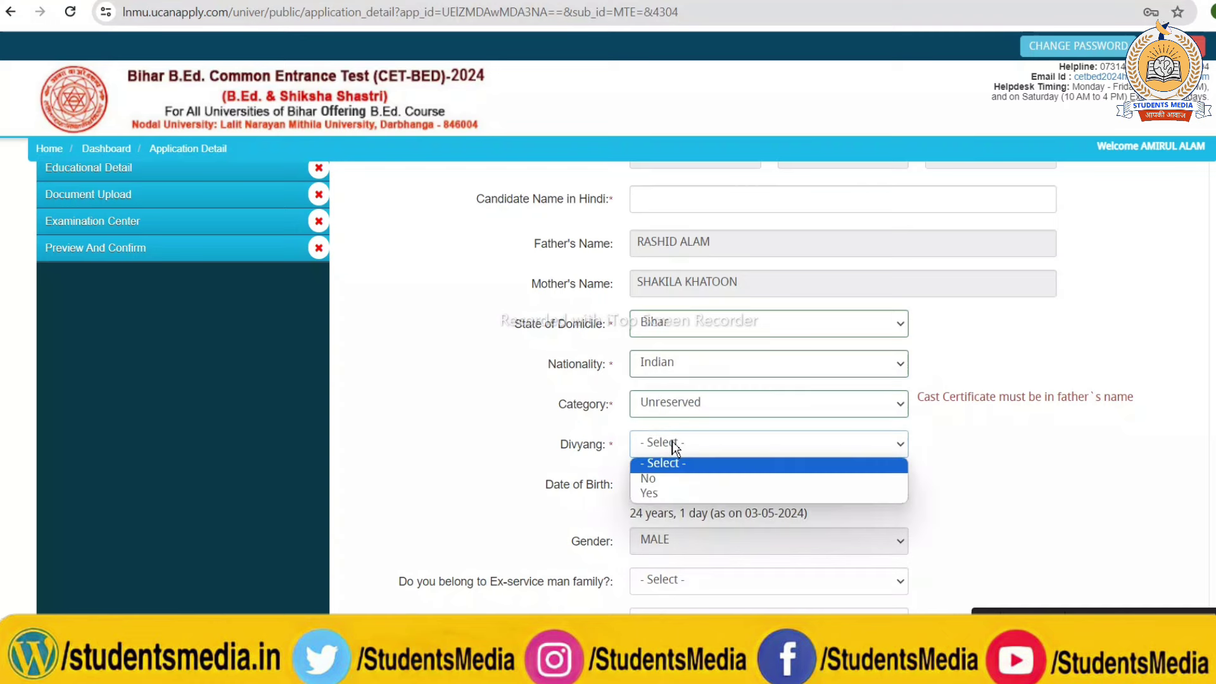
pyautogui.click(671, 480)
pyautogui.scroll(-3, 671, 486)
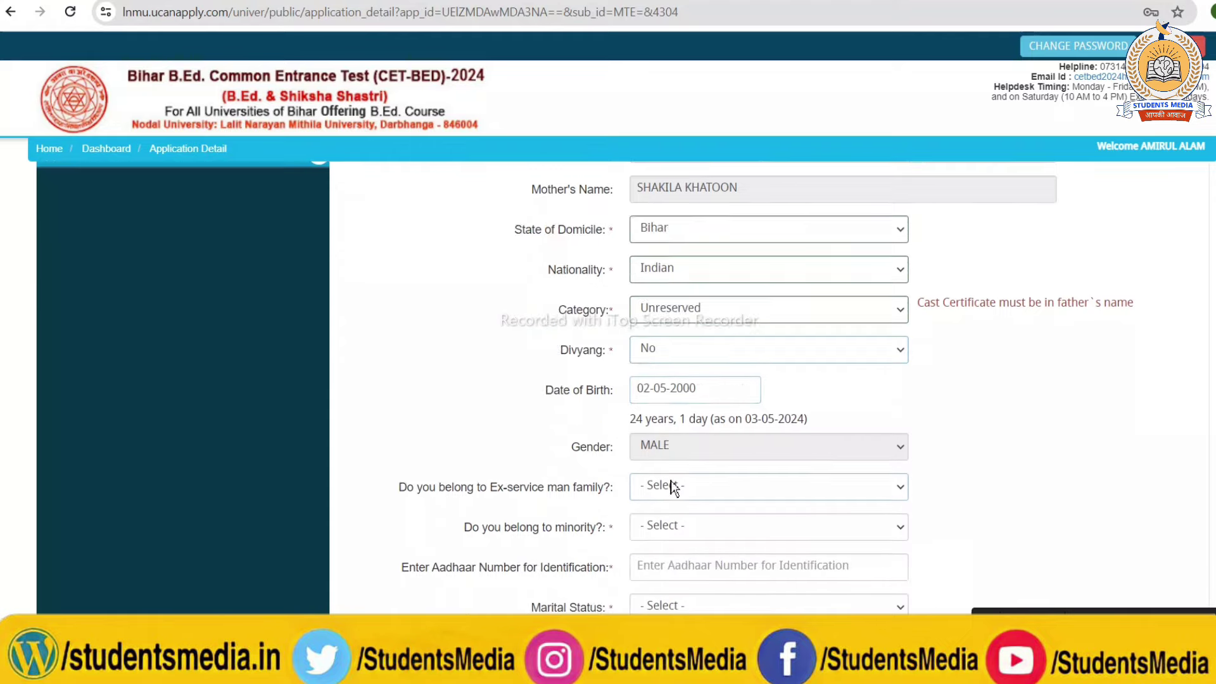
pyautogui.click(707, 421)
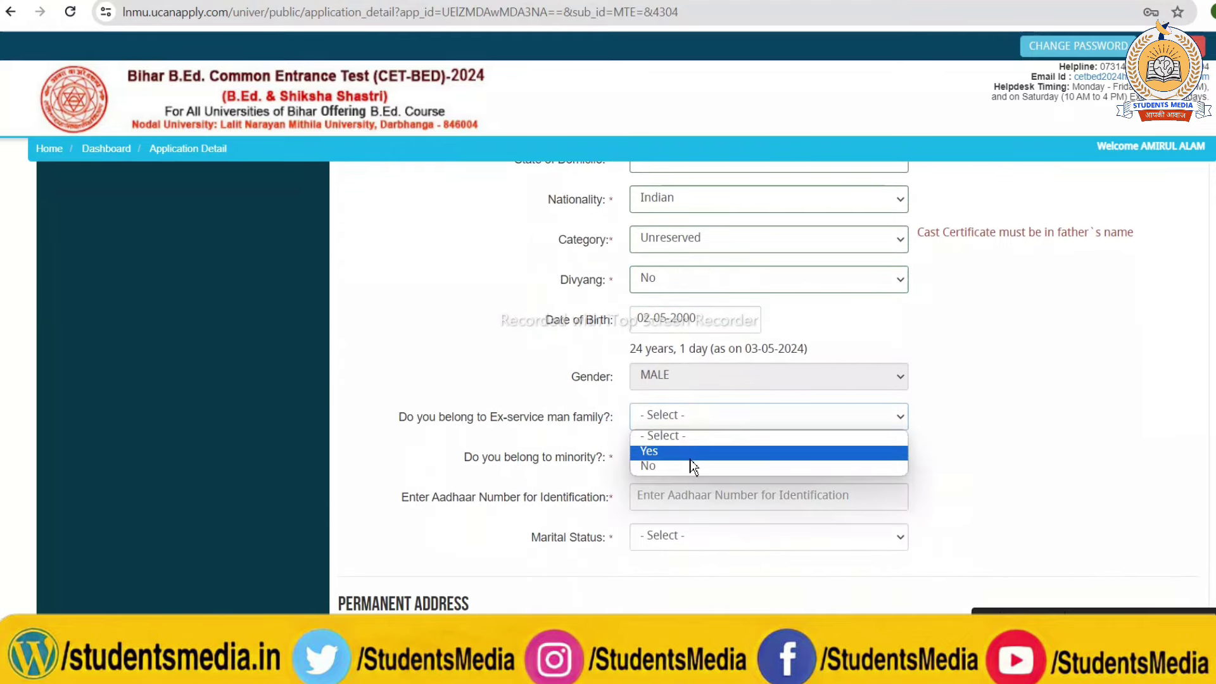
pyautogui.click(690, 460)
pyautogui.click(679, 425)
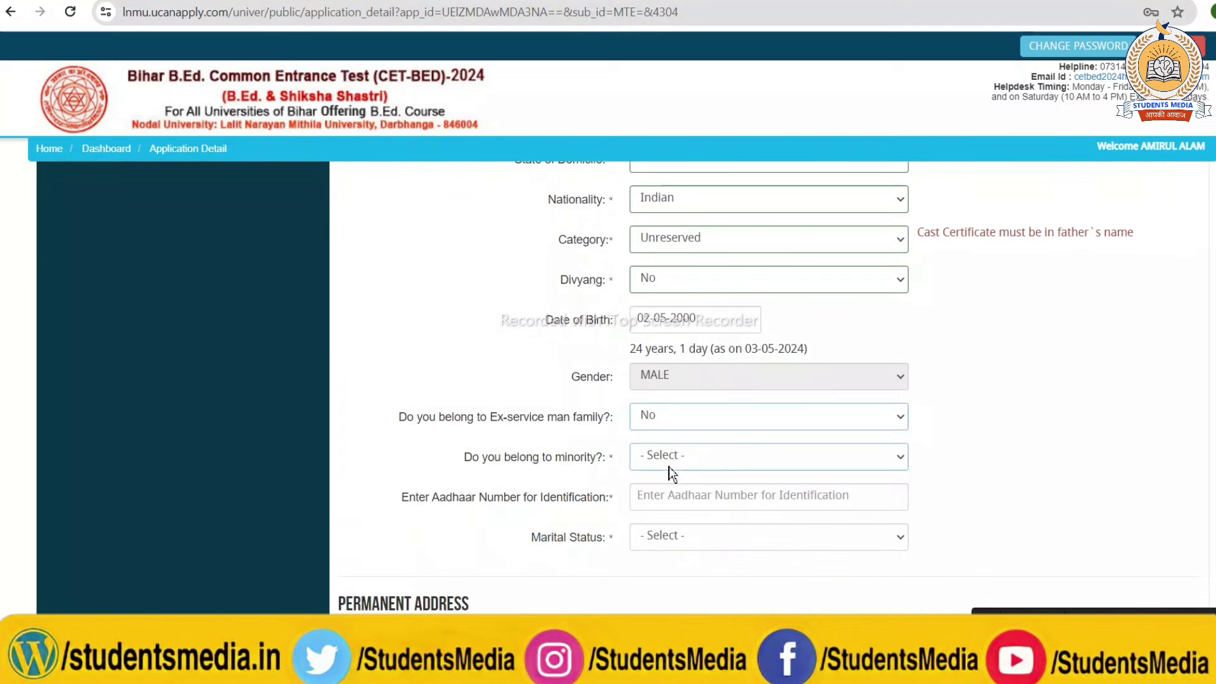
# - Mark minority as Yes with Muslim community, and marital status as Unmarried
pyautogui.click(667, 459)
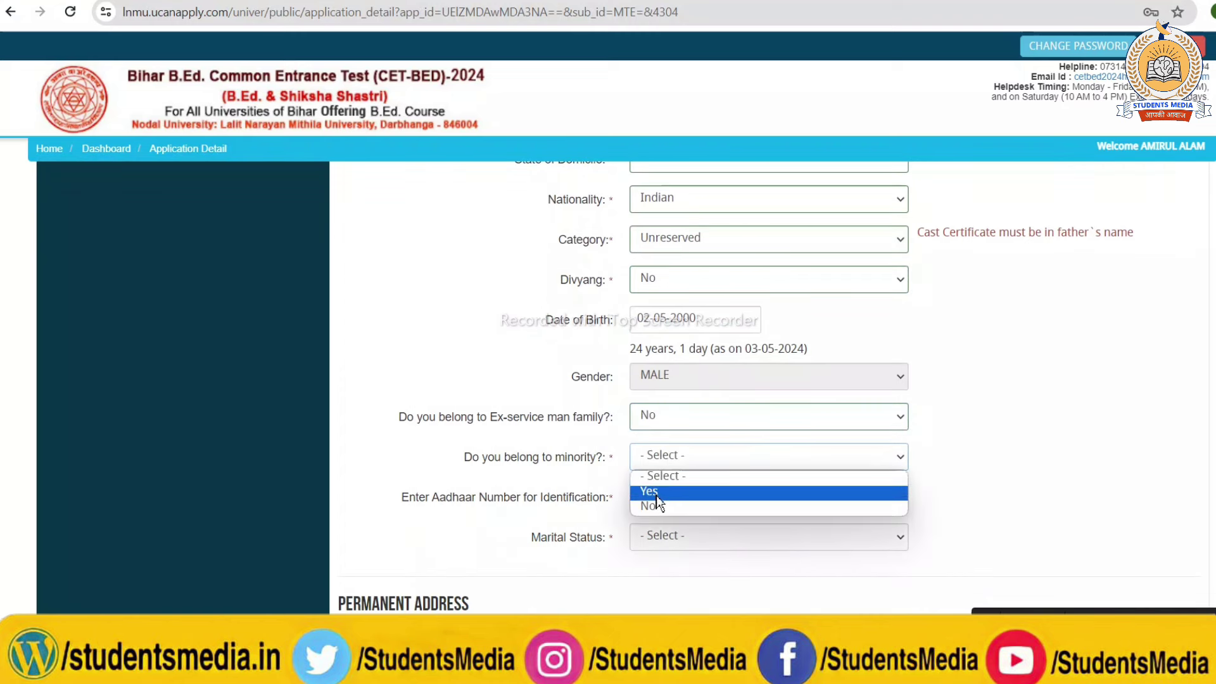
pyautogui.click(657, 494)
pyautogui.click(656, 497)
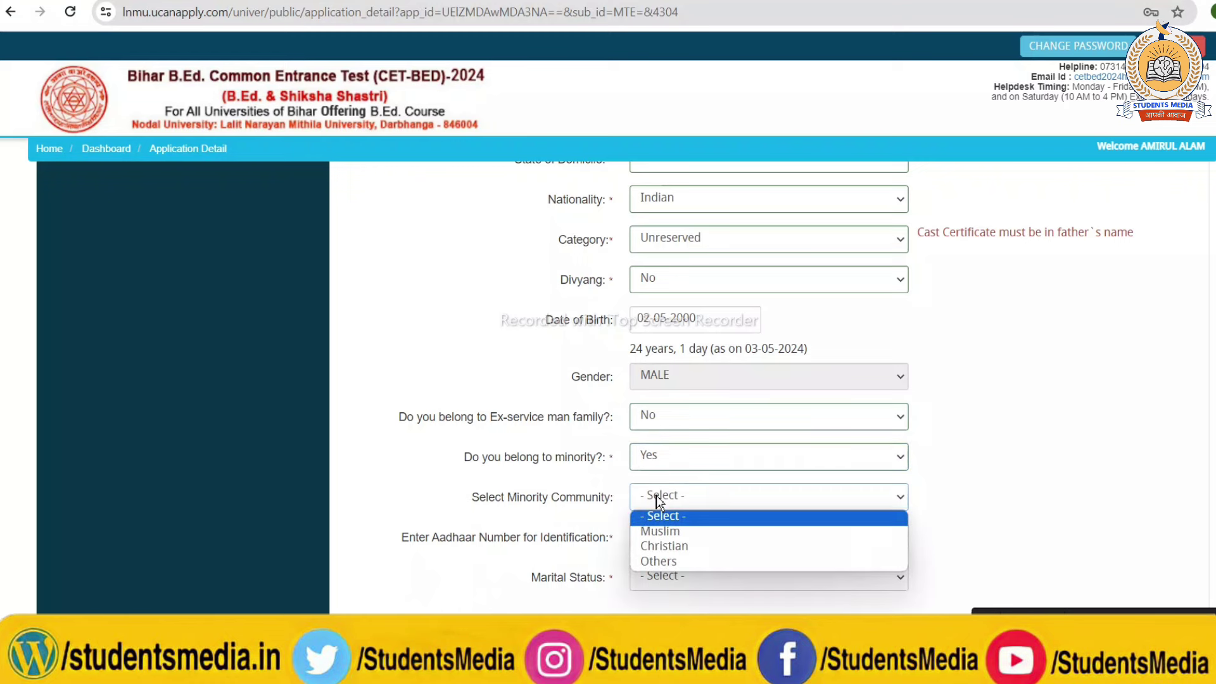
pyautogui.click(664, 530)
pyautogui.scroll(-2, 665, 529)
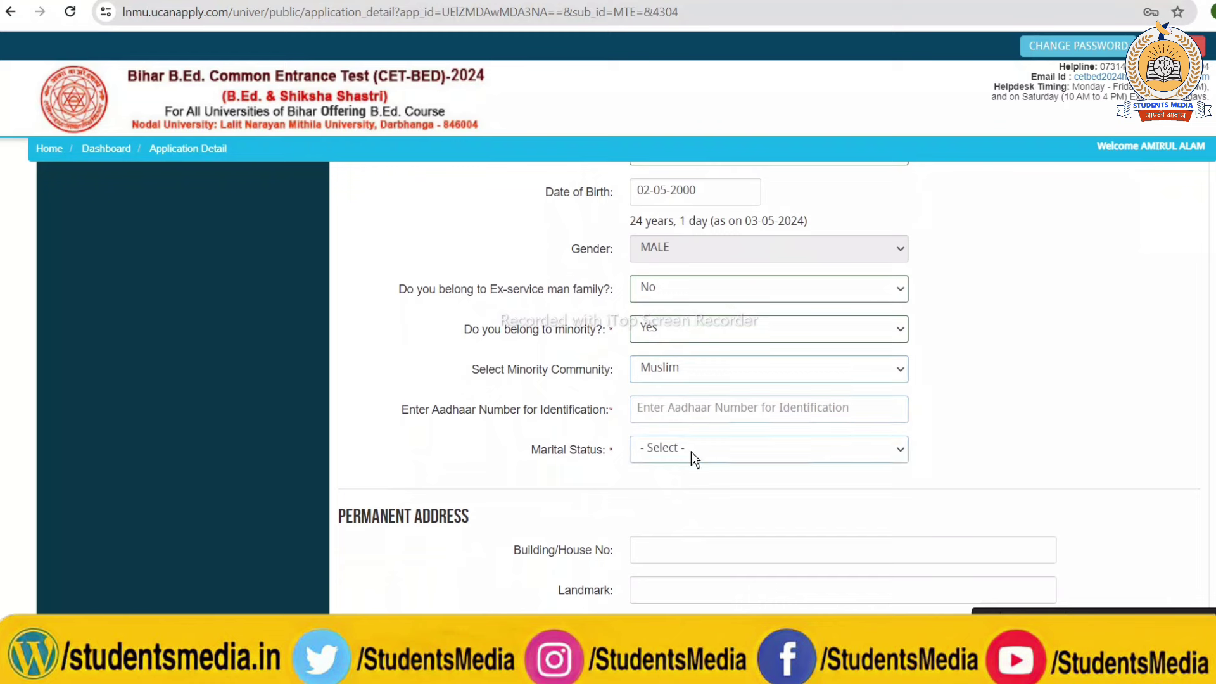
pyautogui.click(689, 450)
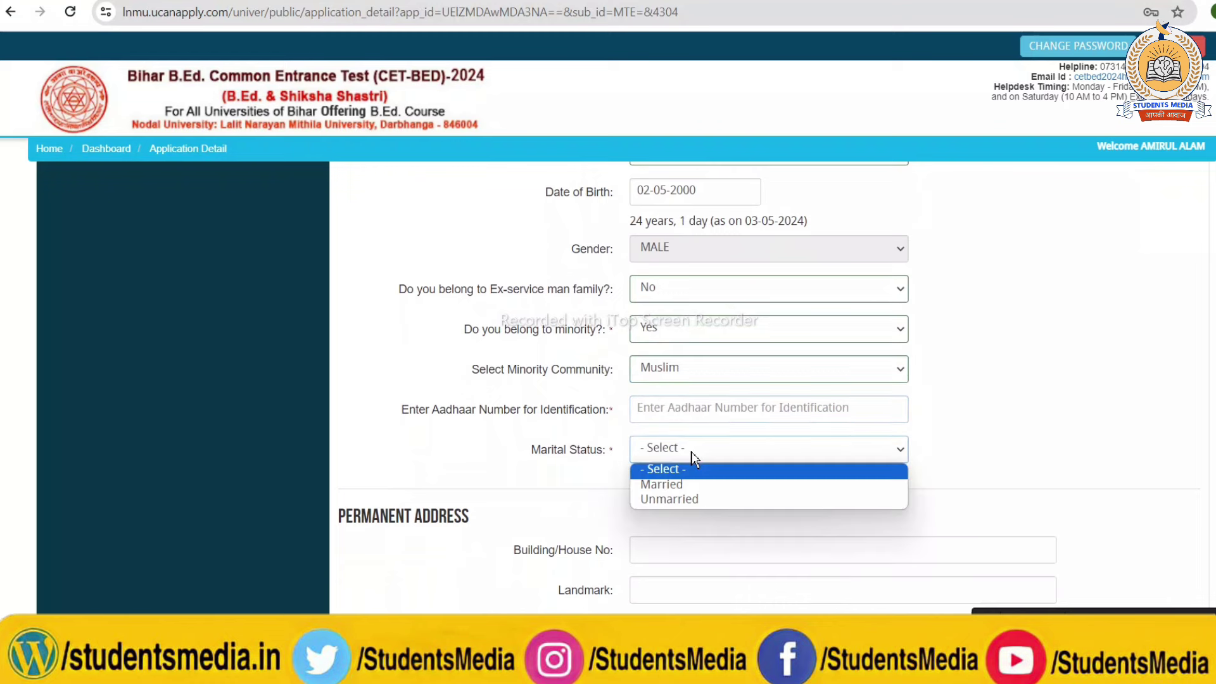
pyautogui.click(689, 500)
# - Scroll through the address section, checking the correspondence Building/House No field, down to Save & Proceed
pyautogui.scroll(-3, 691, 508)
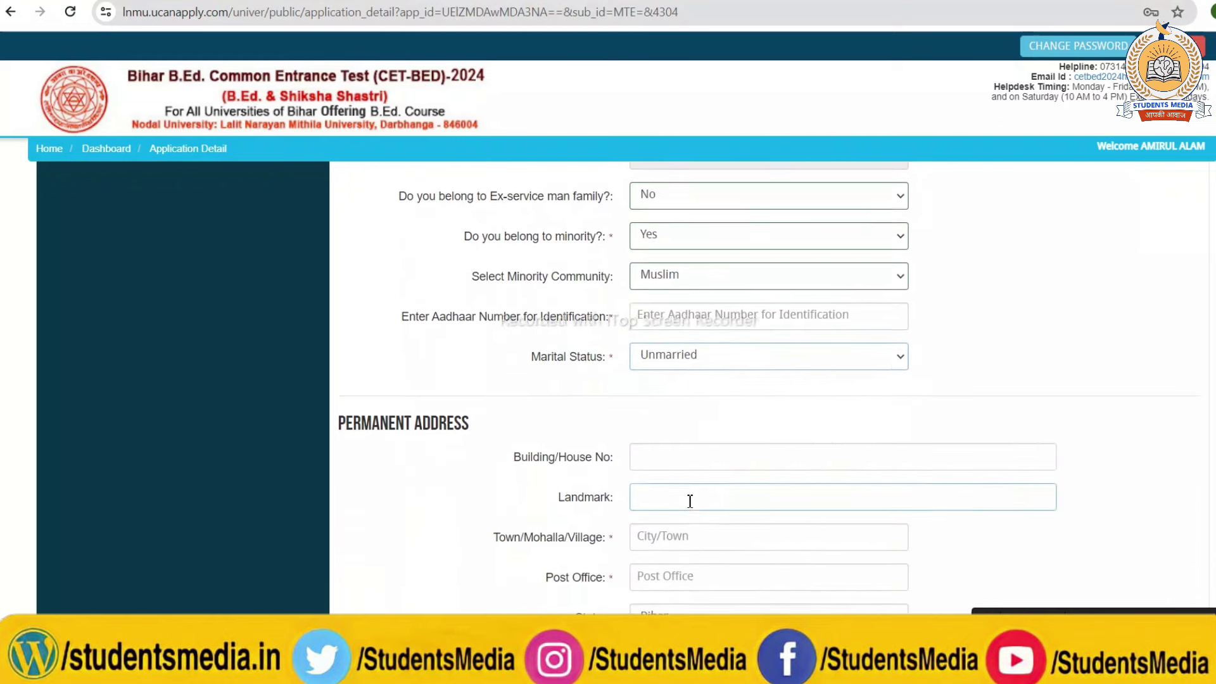
pyautogui.scroll(-2, 692, 509)
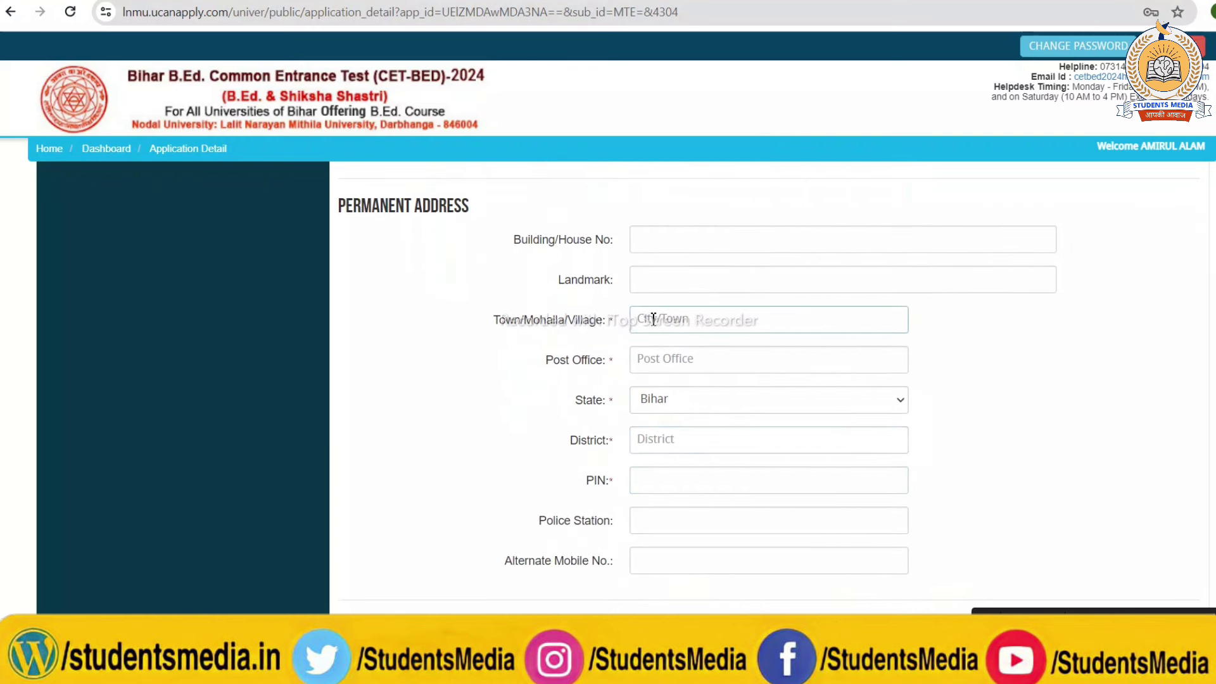
pyautogui.scroll(4, 614, 320)
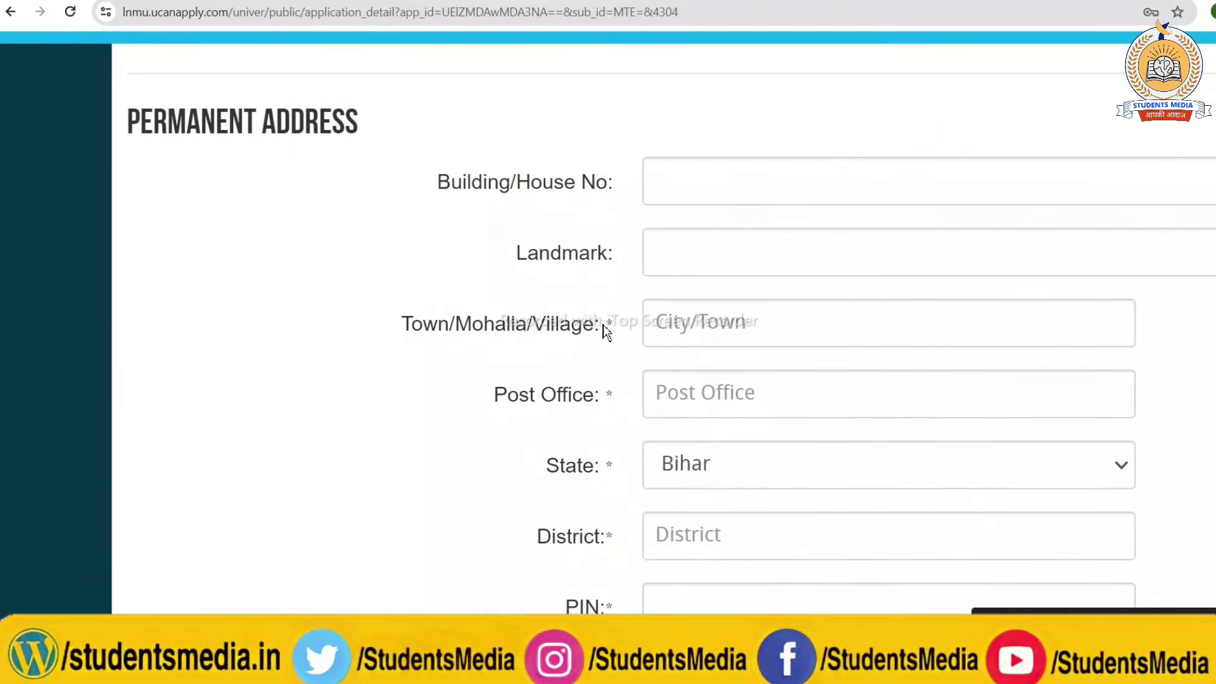
pyautogui.scroll(-4, 607, 330)
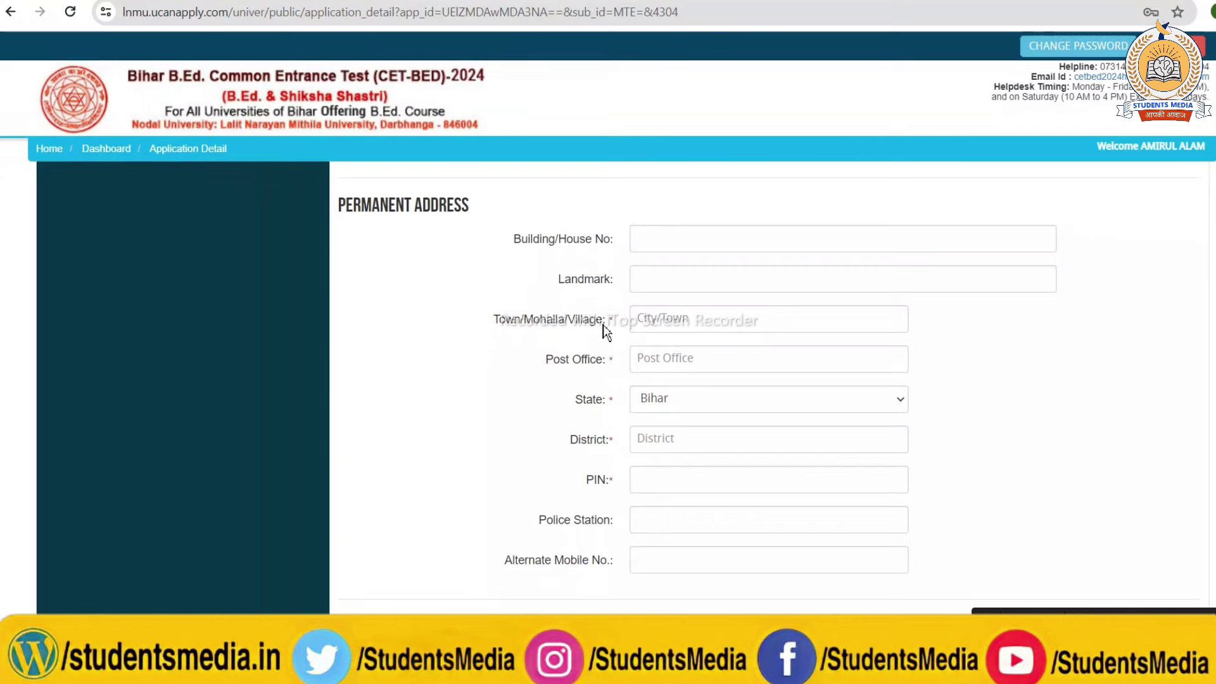
pyautogui.scroll(5, 607, 330)
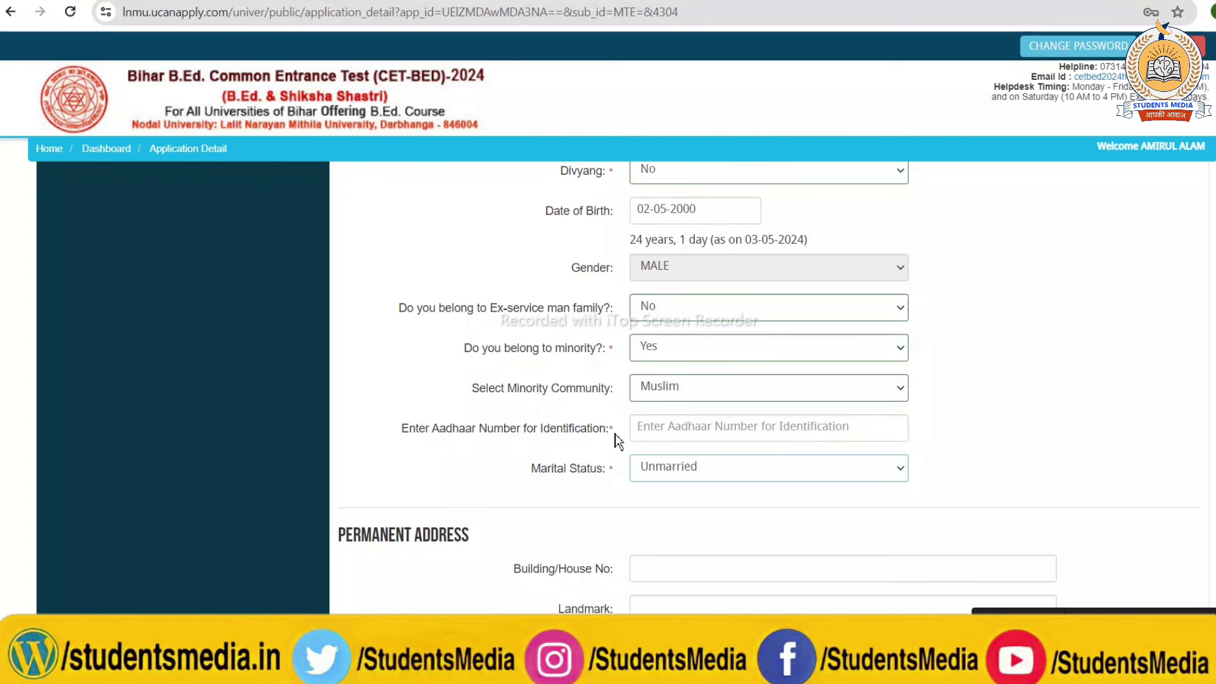
pyautogui.scroll(-5, 618, 440)
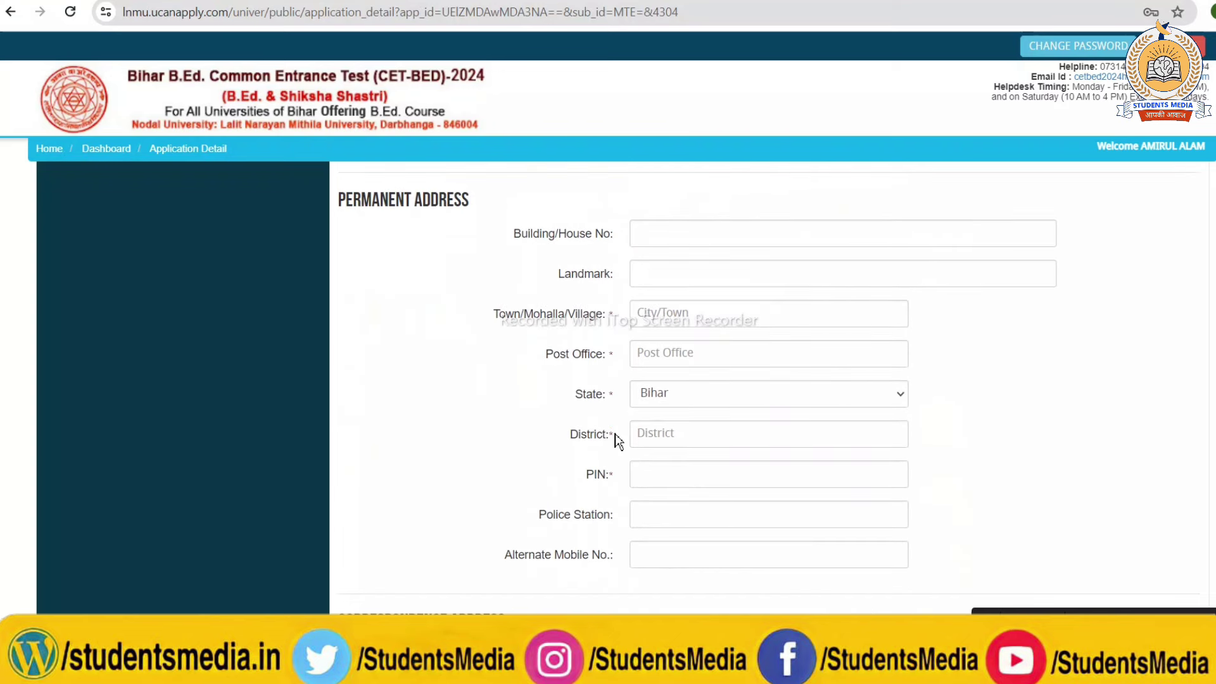
pyautogui.scroll(-1, 619, 440)
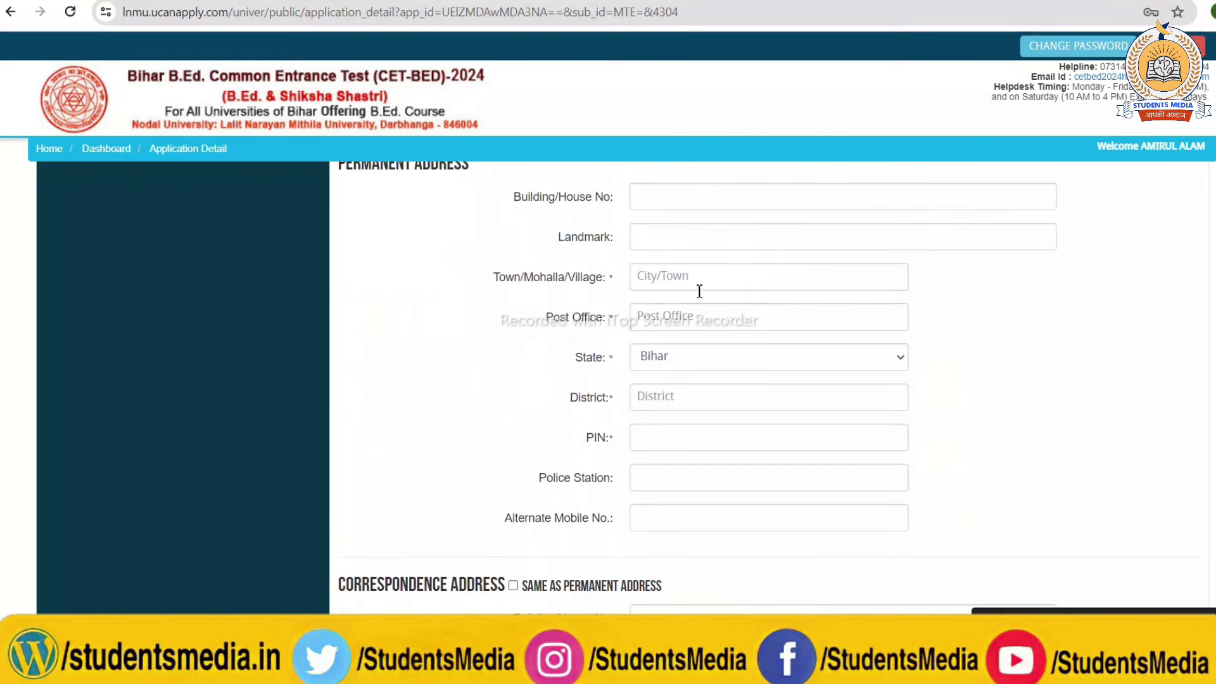
pyautogui.click(677, 399)
pyautogui.scroll(-3, 678, 401)
pyautogui.scroll(-2, 679, 401)
pyautogui.click(679, 400)
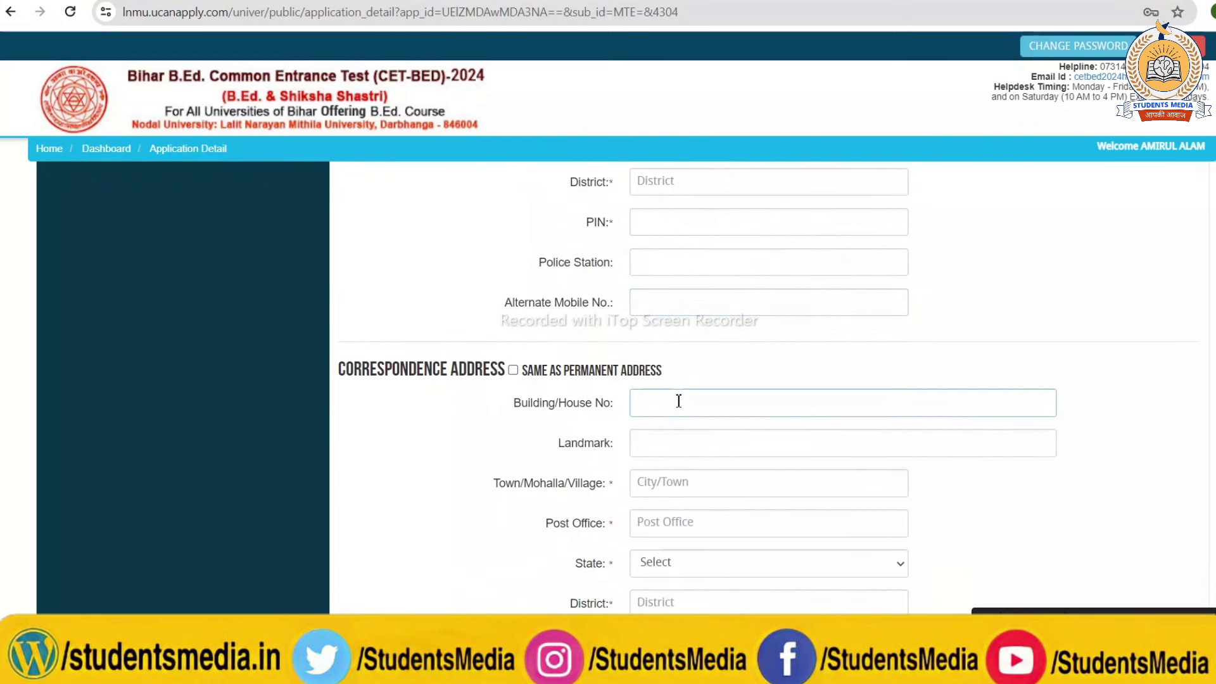
pyautogui.scroll(-1, 679, 400)
pyautogui.scroll(2, 678, 401)
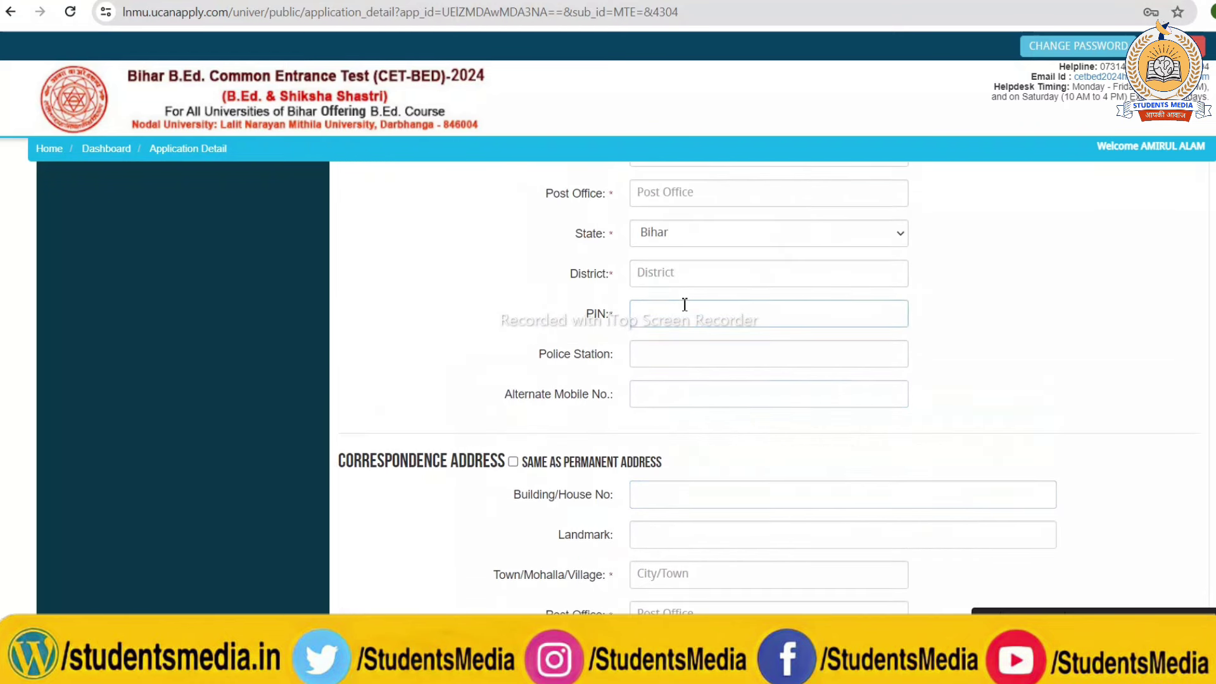
pyautogui.scroll(-3, 684, 307)
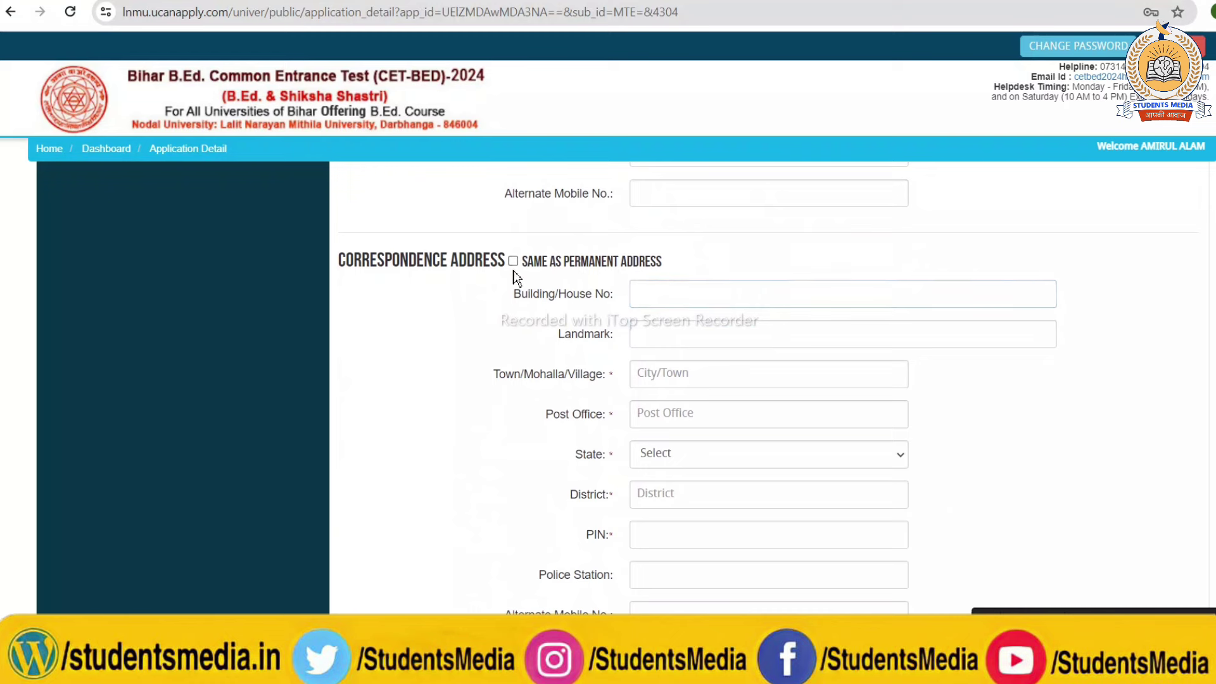
pyautogui.scroll(-1, 713, 405)
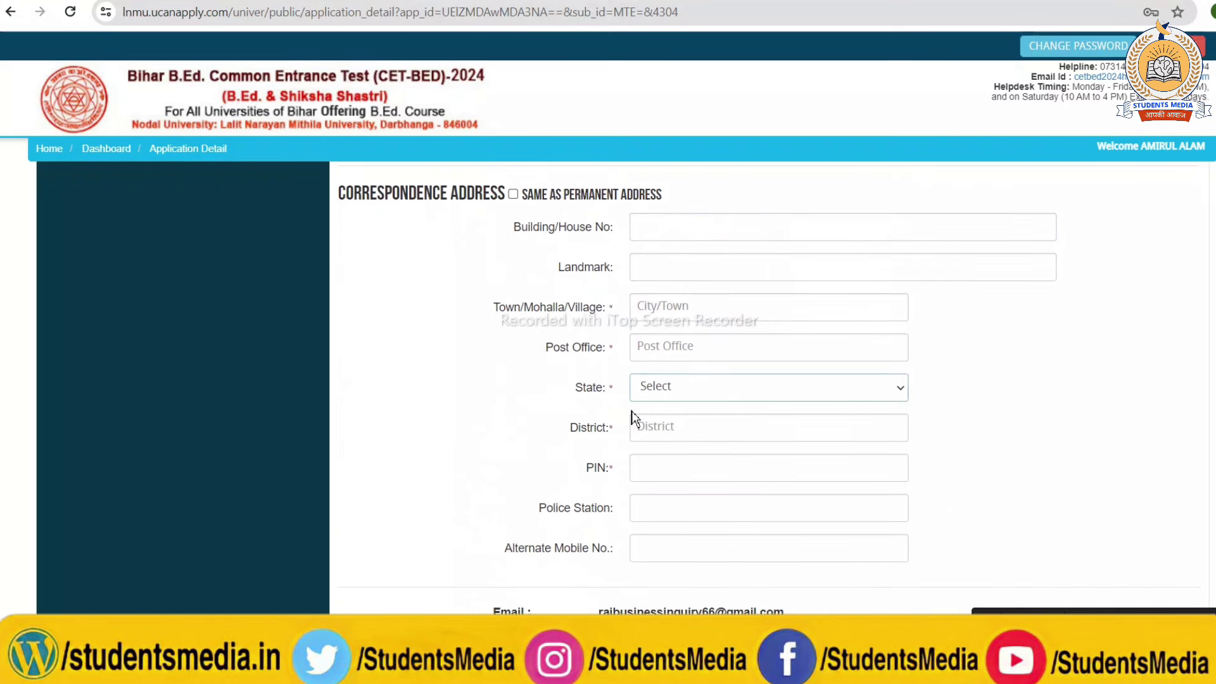
pyautogui.scroll(-1, 714, 453)
pyautogui.scroll(-2, 712, 452)
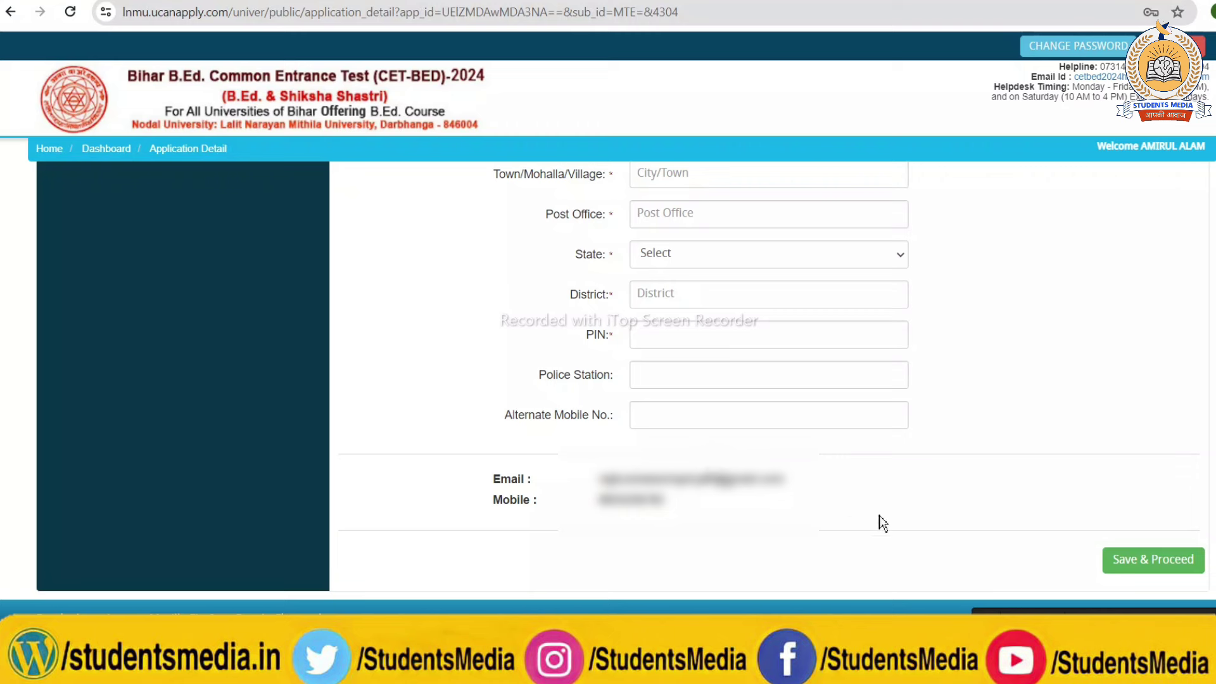
# - Save the applicant details and look over the Upload Photo and Signature page
pyautogui.click(1132, 570)
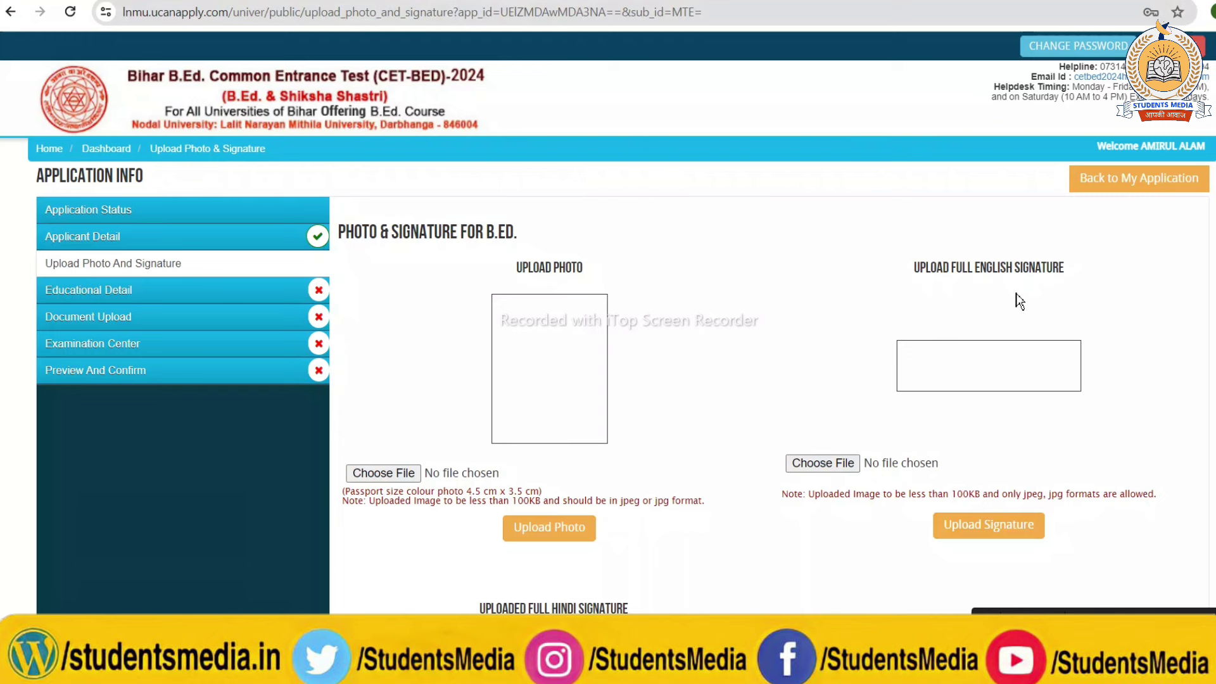
pyautogui.scroll(-2, 743, 429)
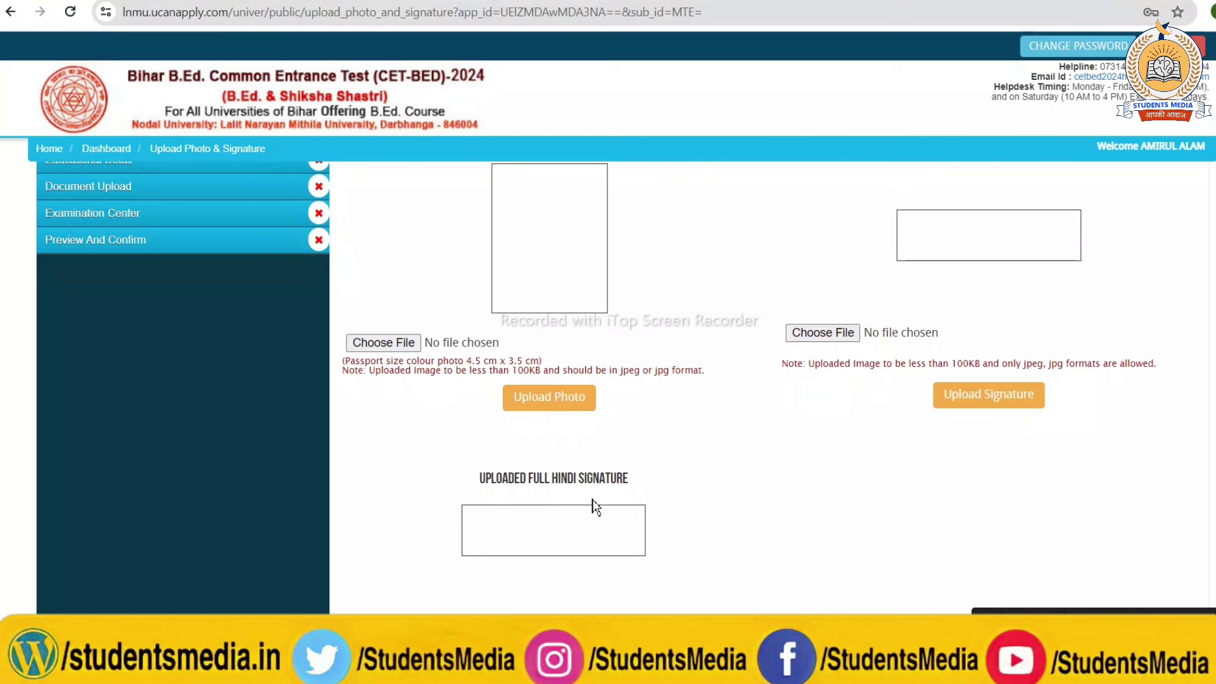
pyautogui.scroll(2, 595, 507)
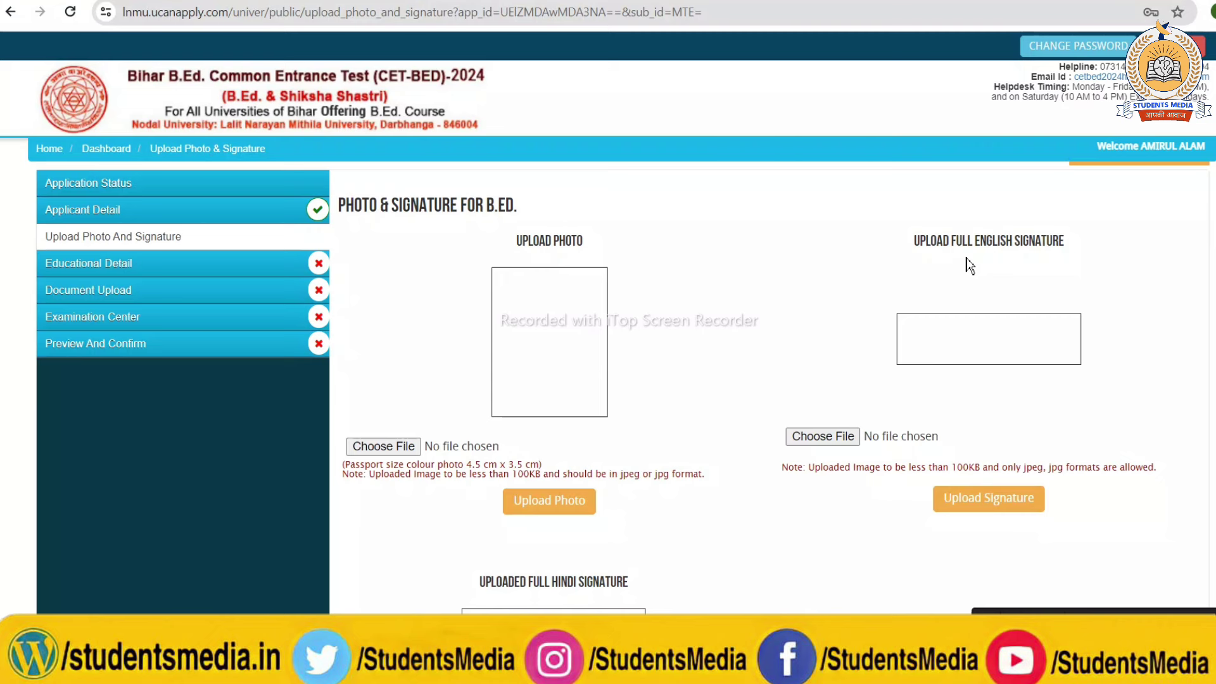
pyautogui.scroll(-1, 912, 349)
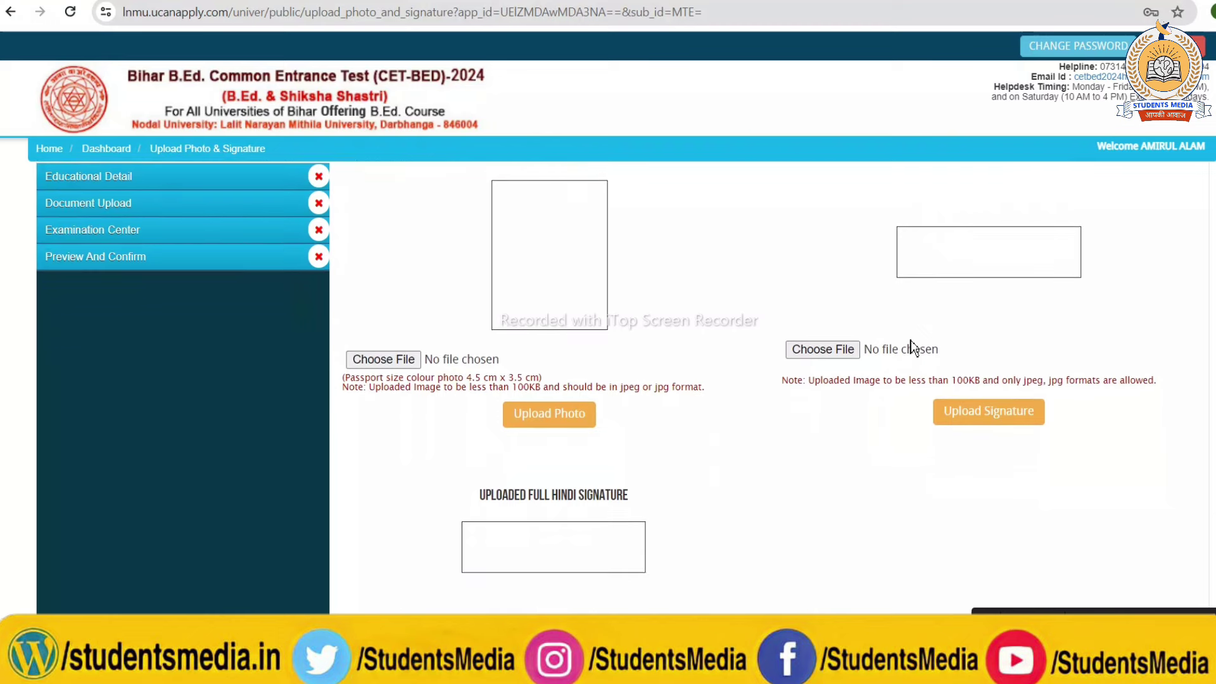
pyautogui.scroll(2, 913, 349)
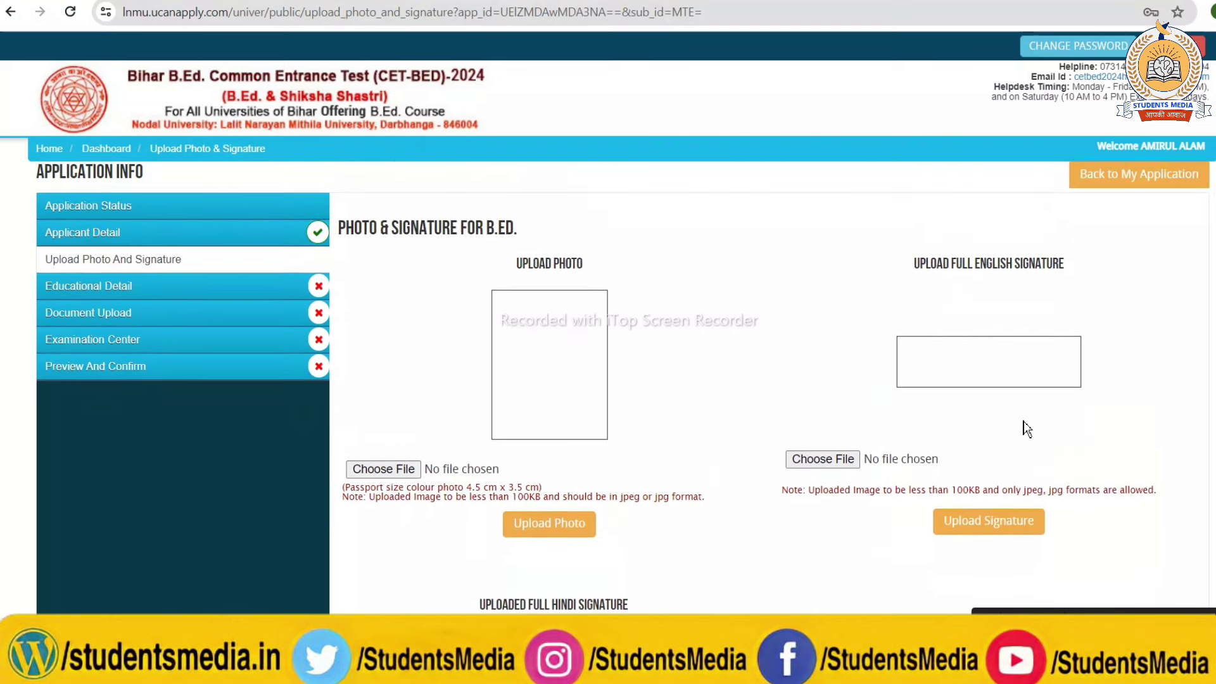
pyautogui.scroll(-4, 1026, 428)
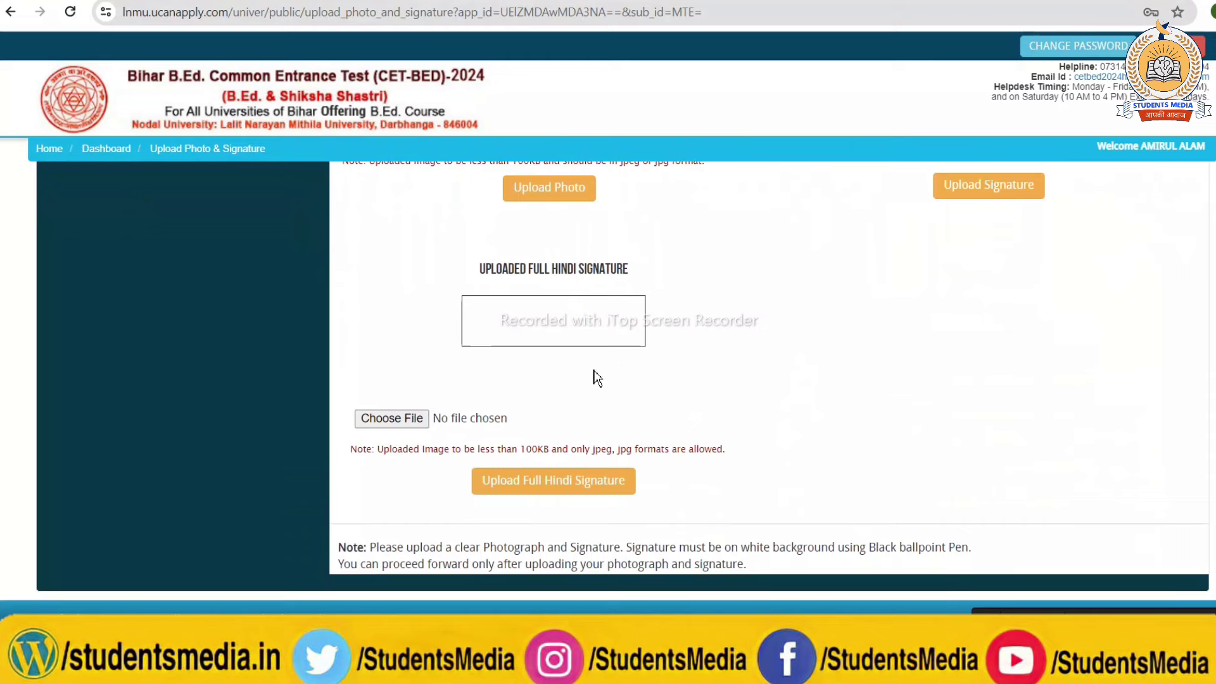
pyautogui.scroll(3, 697, 456)
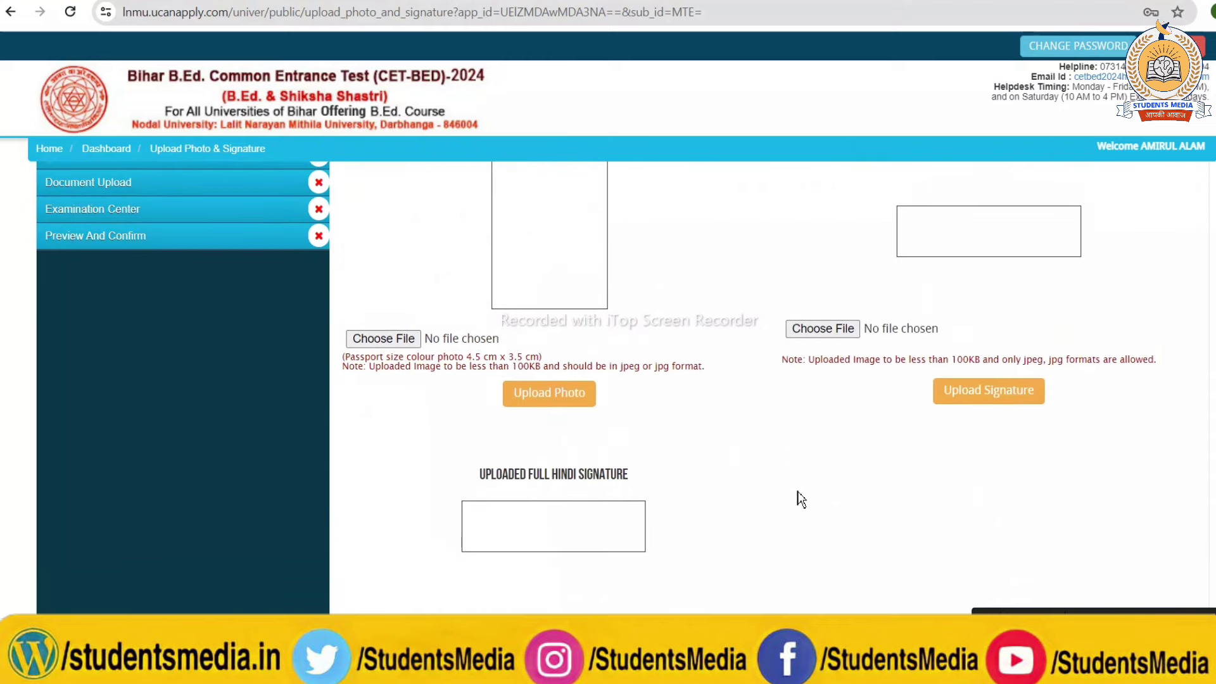
# - Open and close the photo file picker twice, then save the photo and signature step
pyautogui.click(385, 339)
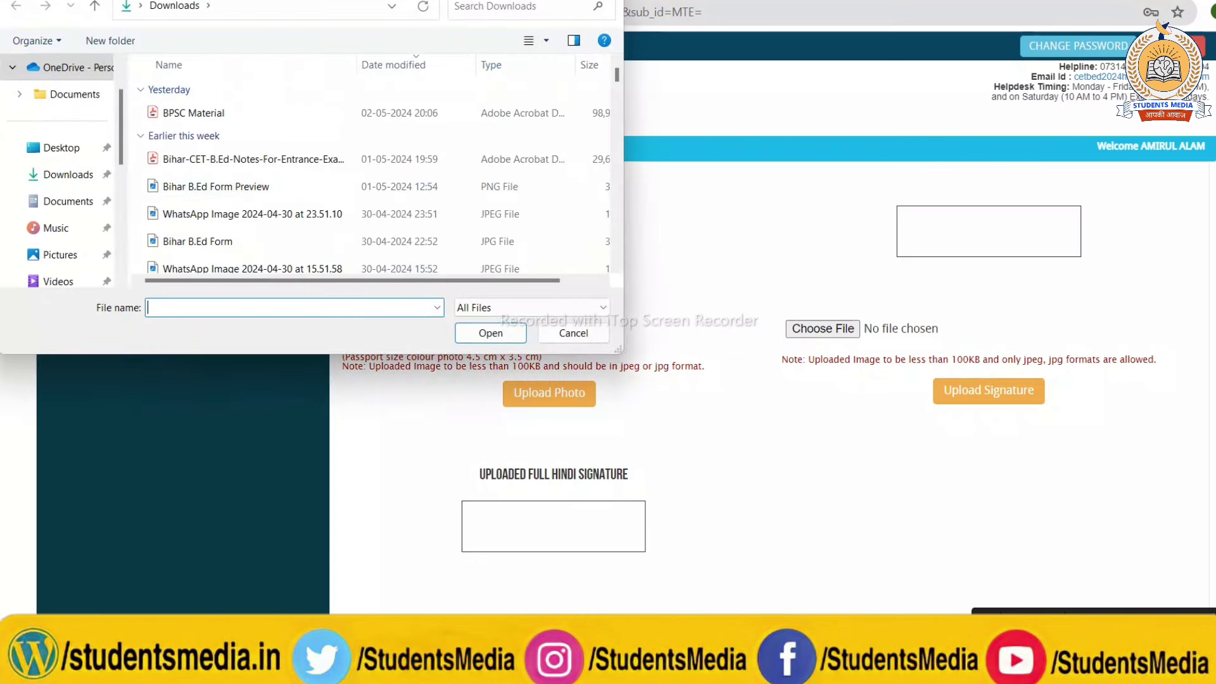
pyautogui.click(557, 334)
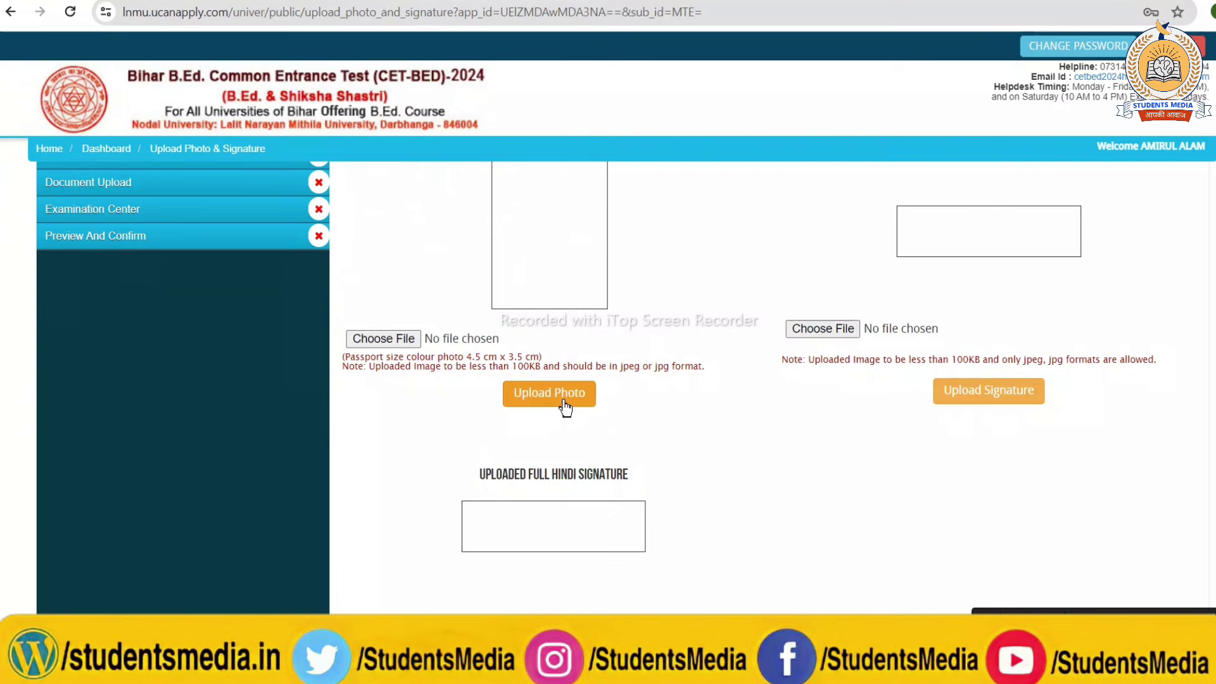
pyautogui.click(415, 341)
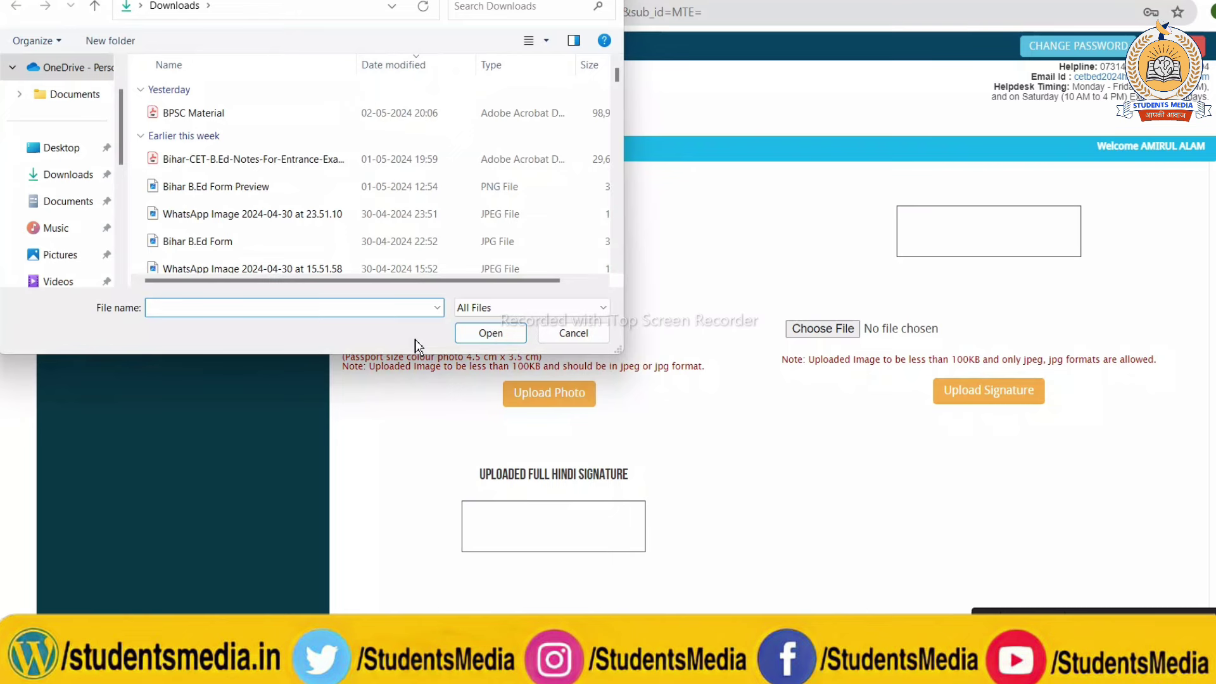
pyautogui.click(573, 333)
pyautogui.scroll(-3, 825, 331)
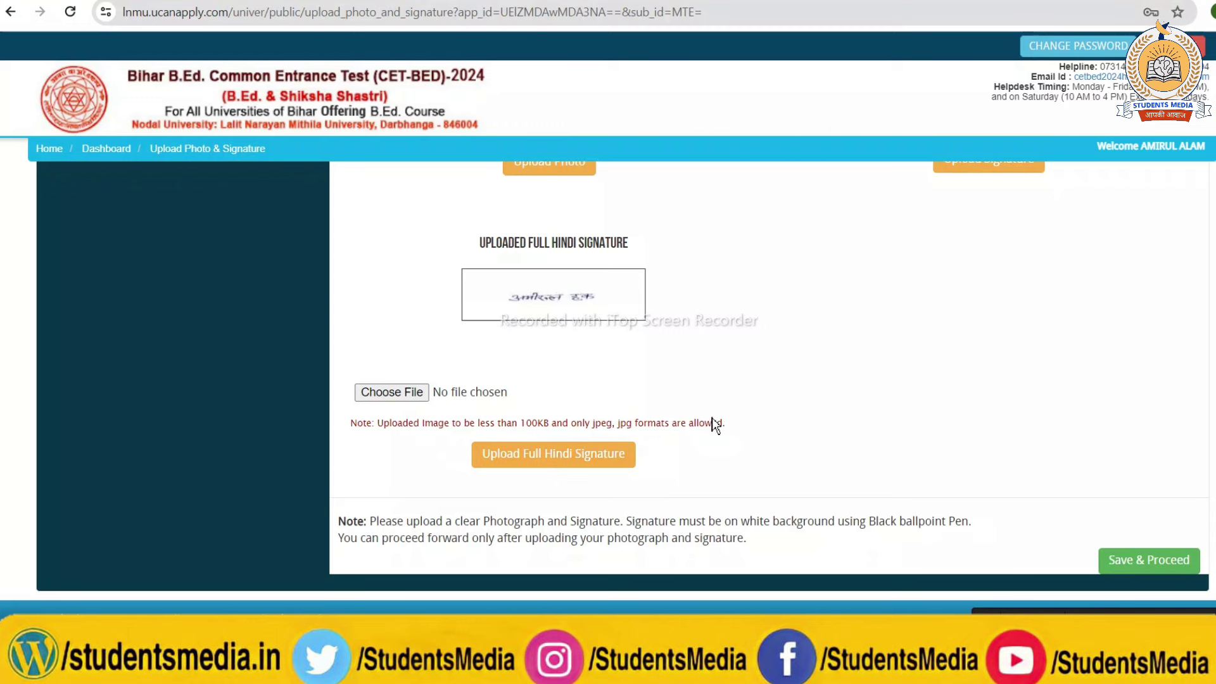
pyautogui.click(1151, 564)
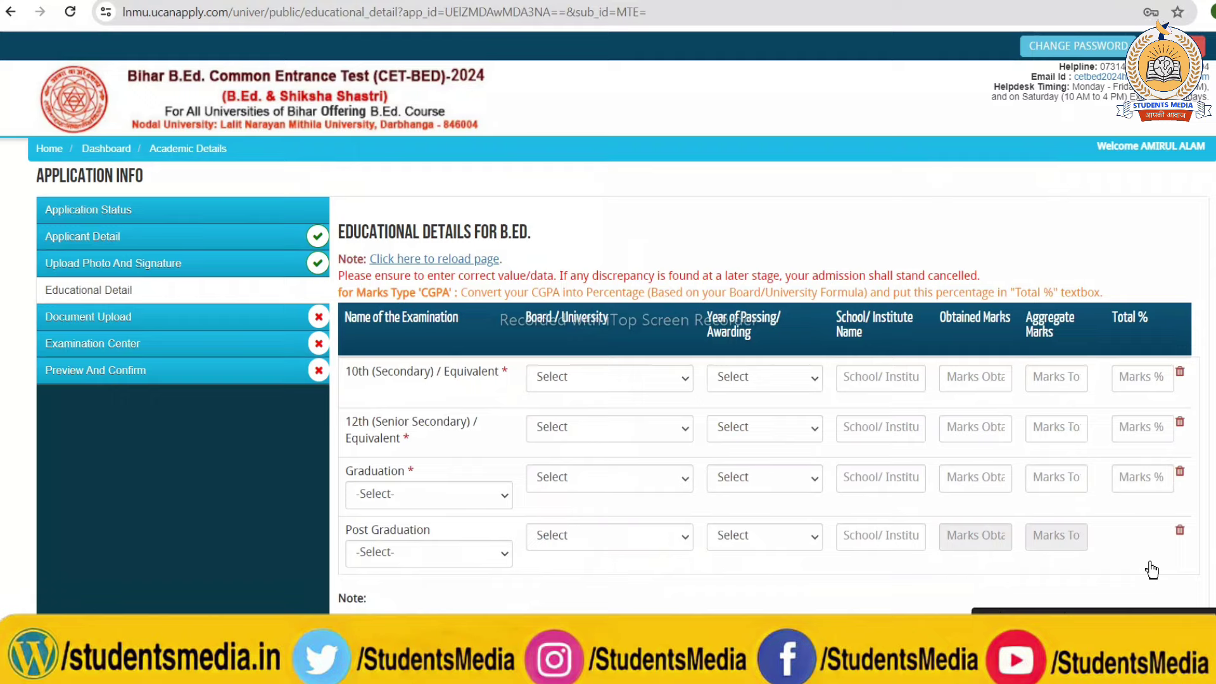
# - Set the 10th board to Bihar School Examination Board, Patna and passing year 2019
pyautogui.scroll(-2, 1064, 507)
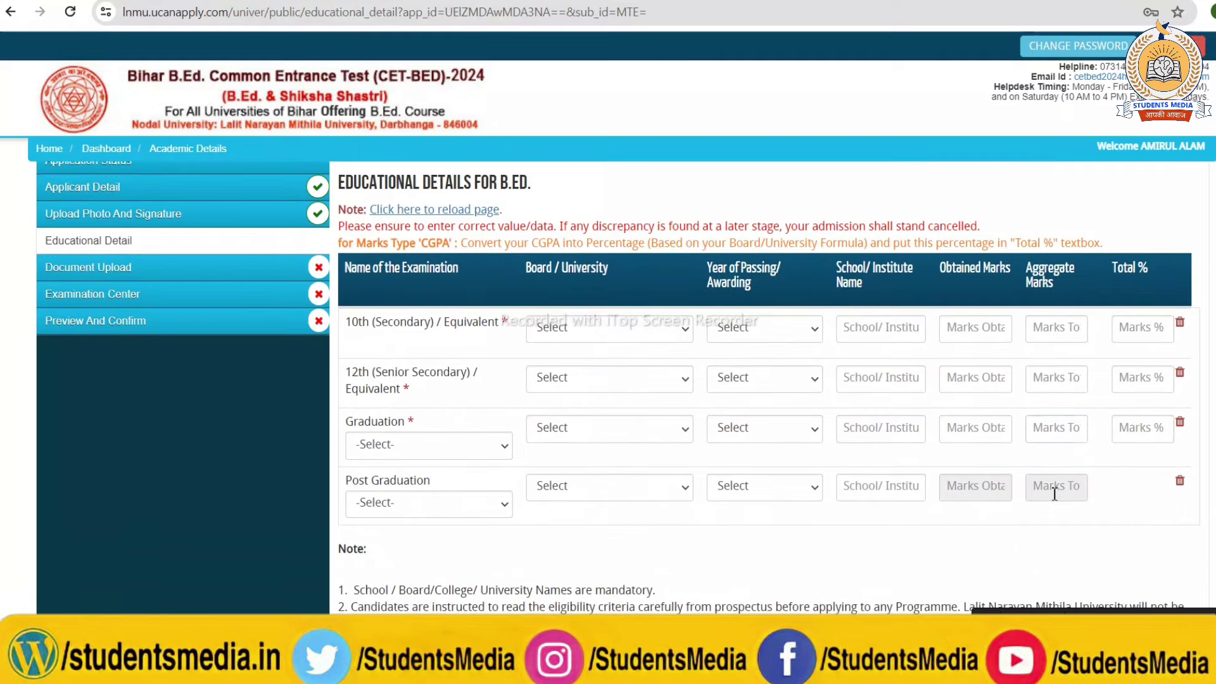
pyautogui.scroll(-1, 1055, 494)
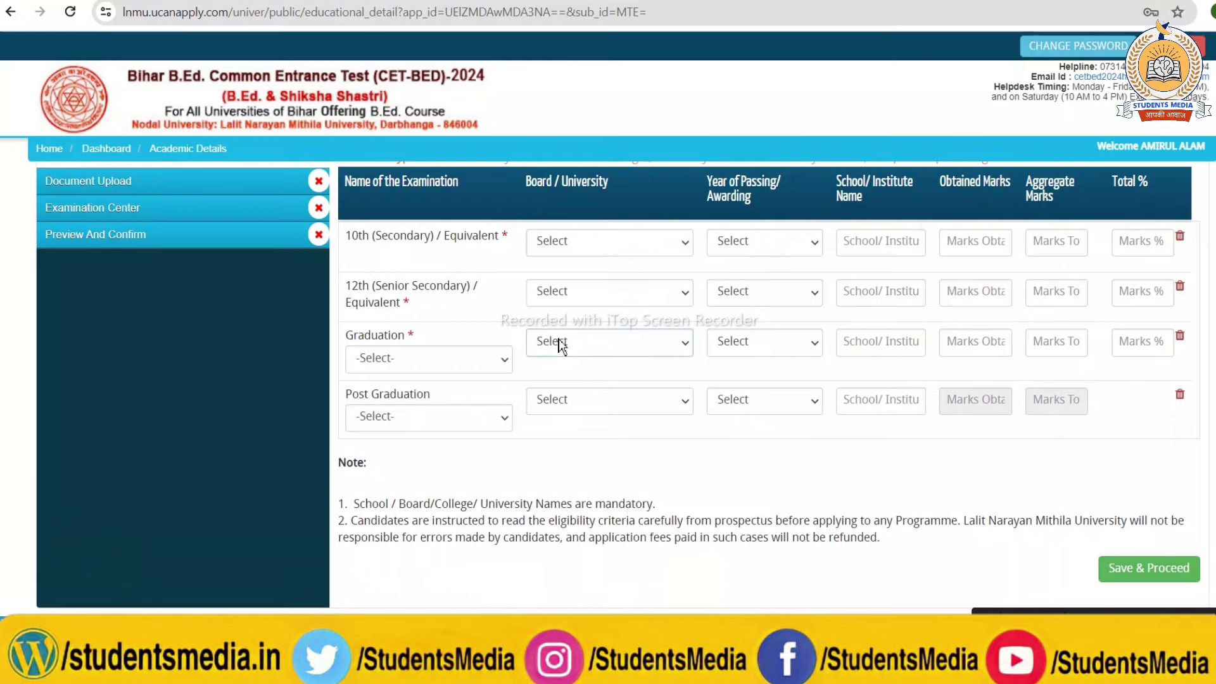
pyautogui.click(577, 248)
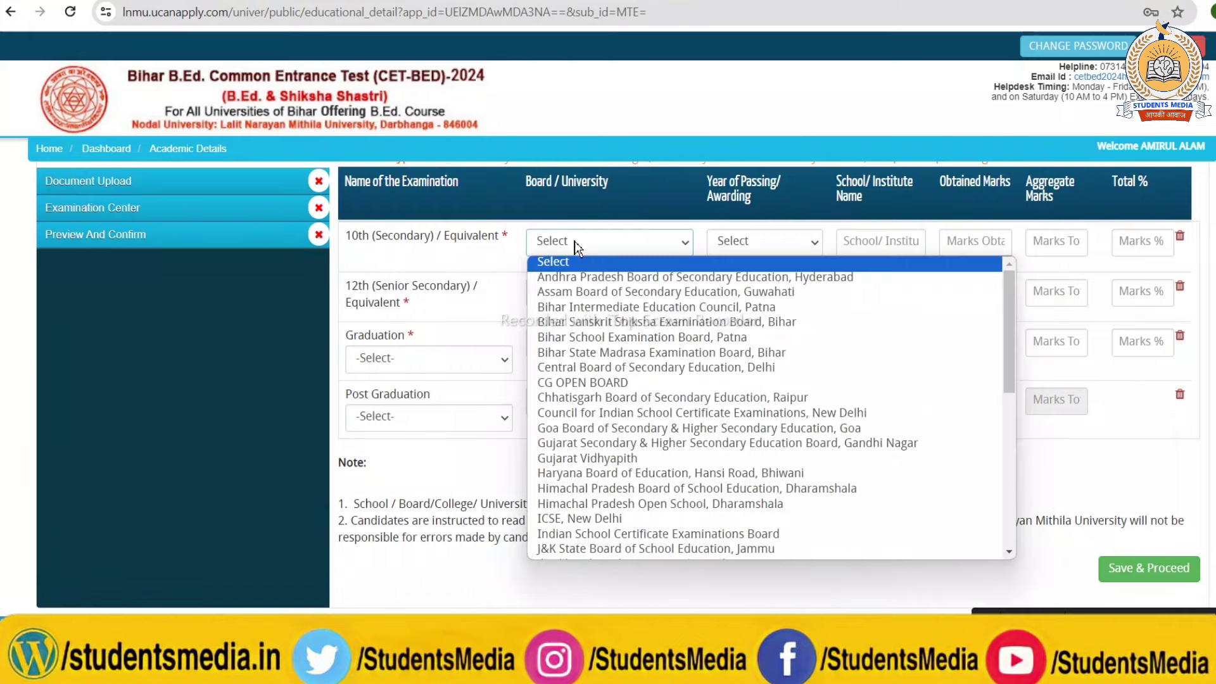
pyautogui.click(569, 339)
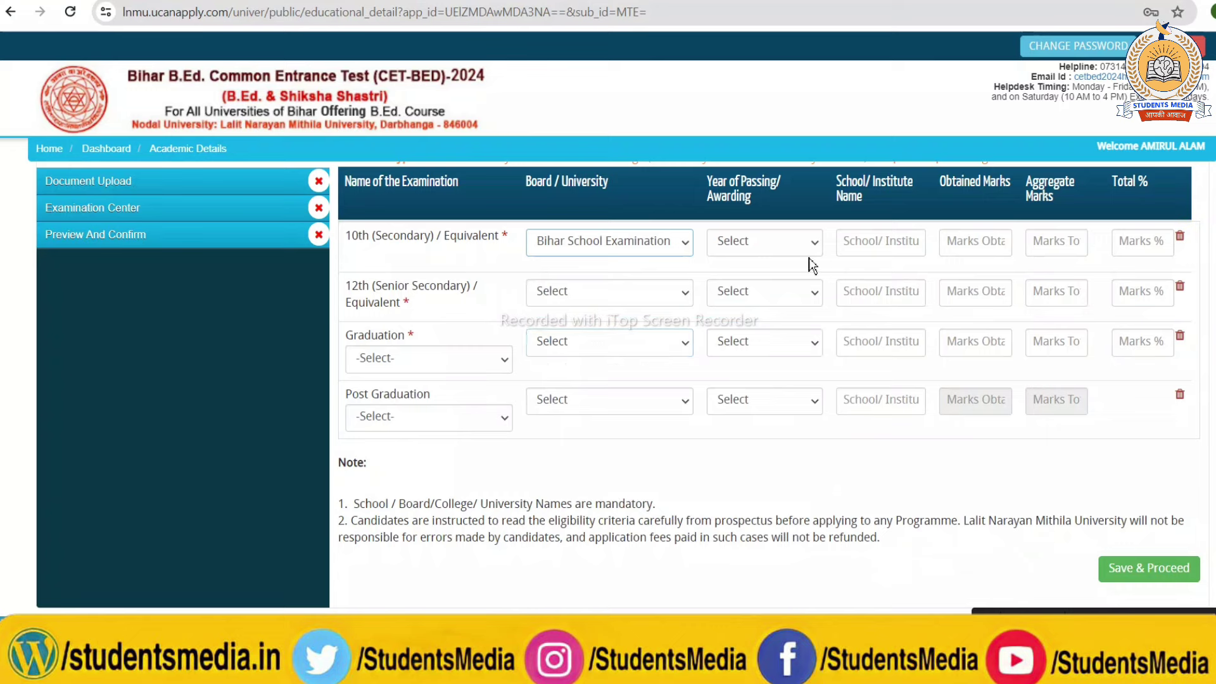
pyautogui.click(787, 253)
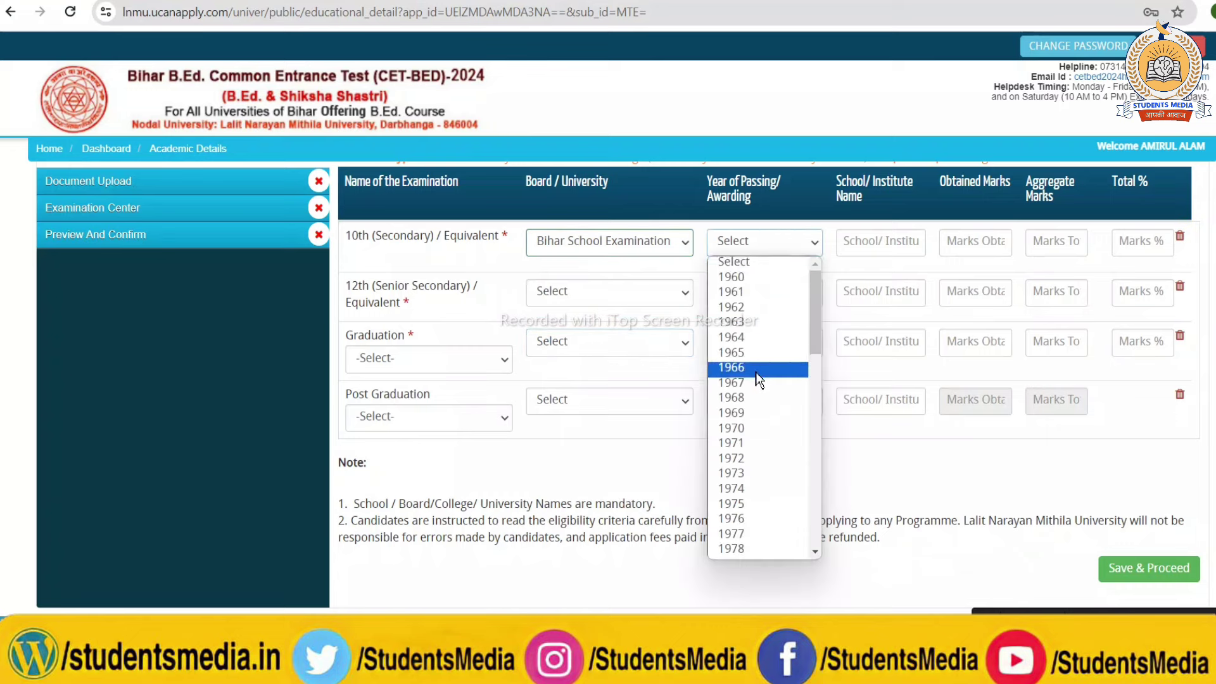
pyautogui.scroll(-5, 746, 452)
pyautogui.scroll(-4, 746, 453)
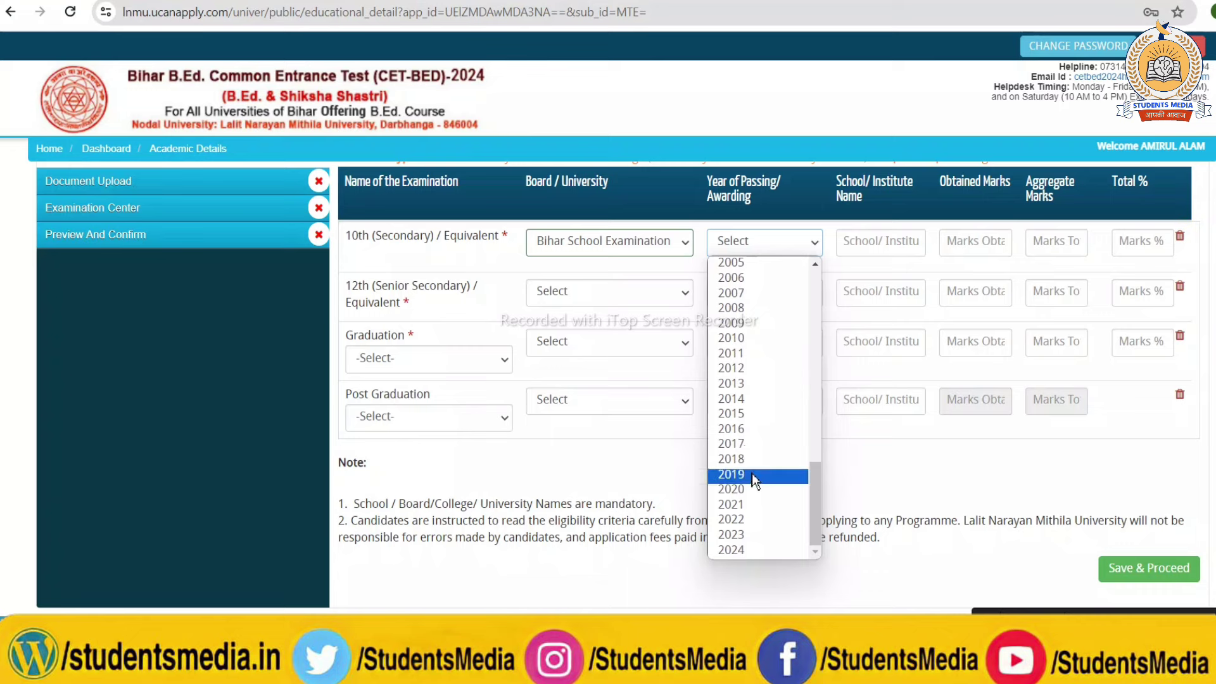
pyautogui.click(754, 476)
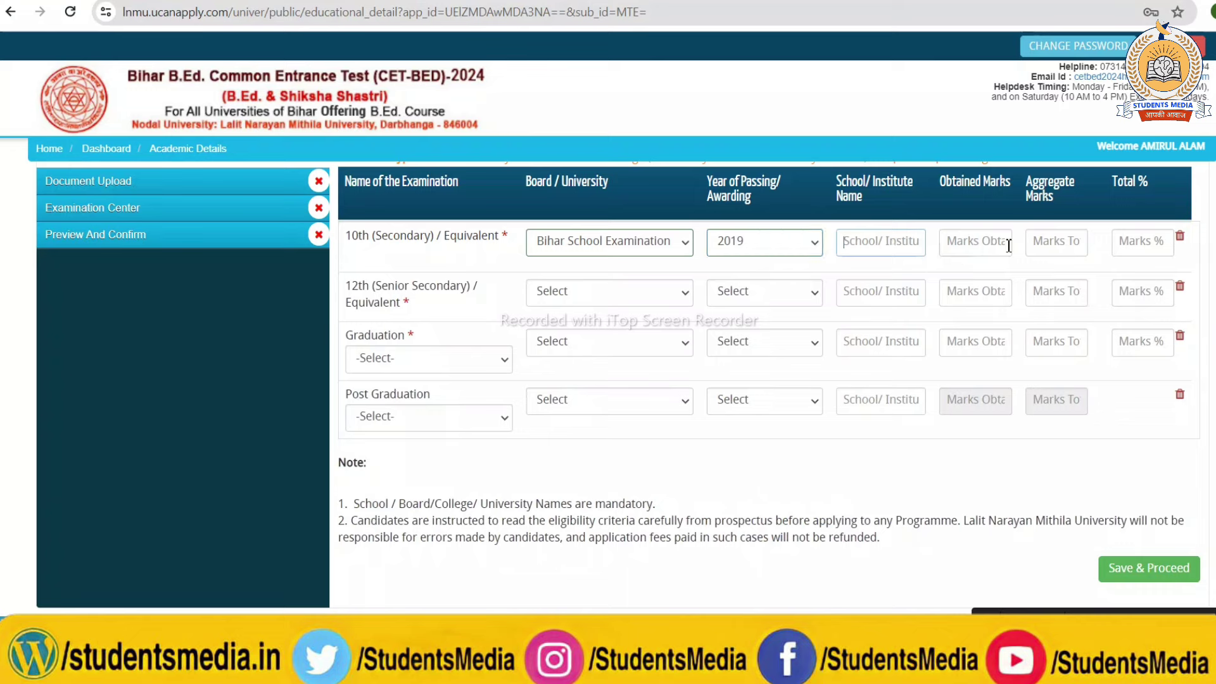
# - Enter 10th marks of 350 out of 500 and the 70% total percentage
pyautogui.click(985, 251)
pyautogui.click(1044, 244)
pyautogui.write('500')
pyautogui.click(979, 244)
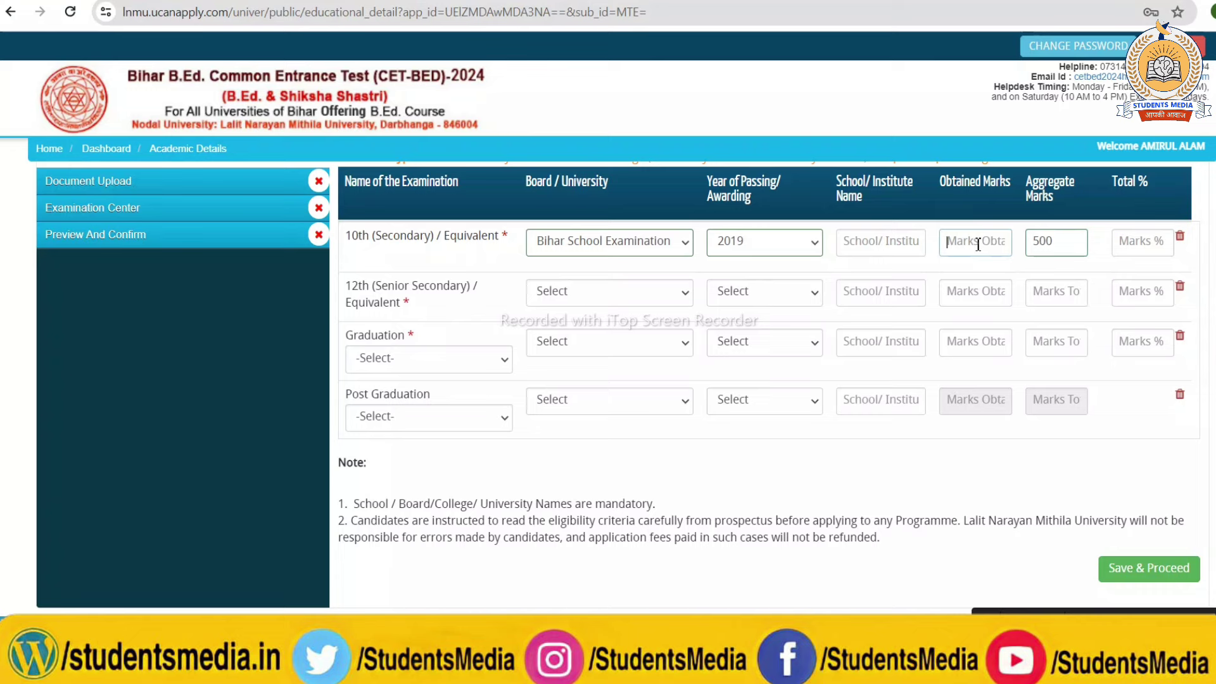
pyautogui.write('350')
pyautogui.click(1140, 240)
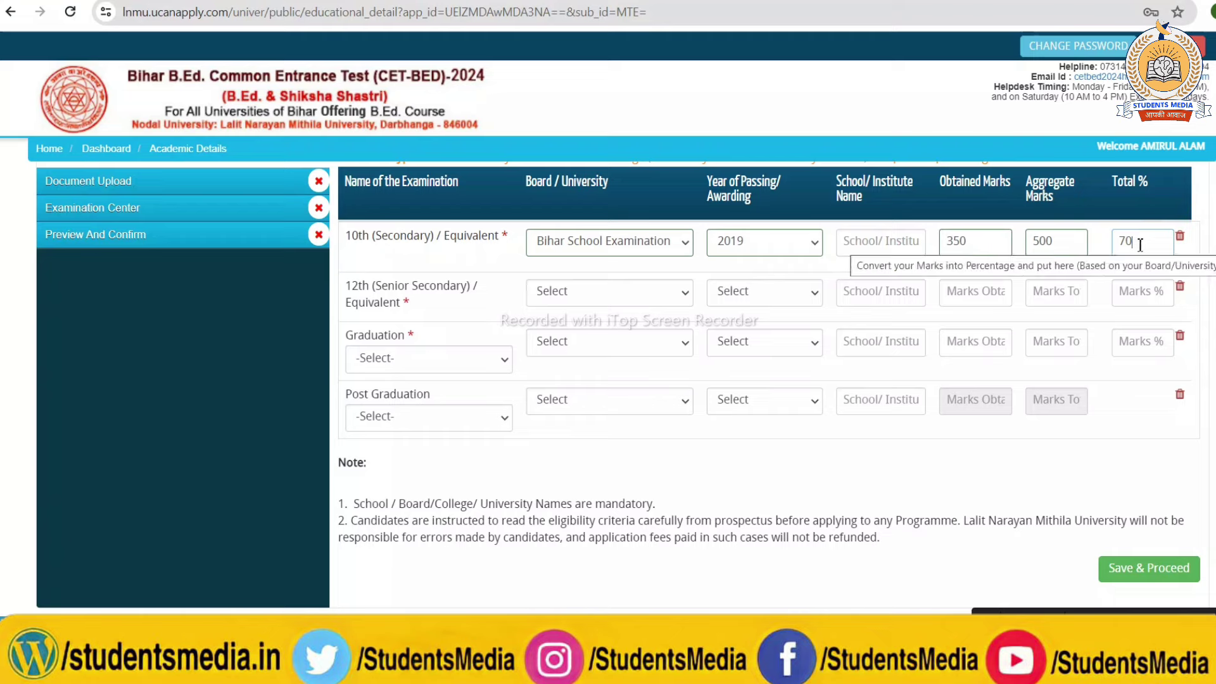
# - Set the 12th board to Bihar School Examination Board, Patna and passing year 2021
pyautogui.click(642, 302)
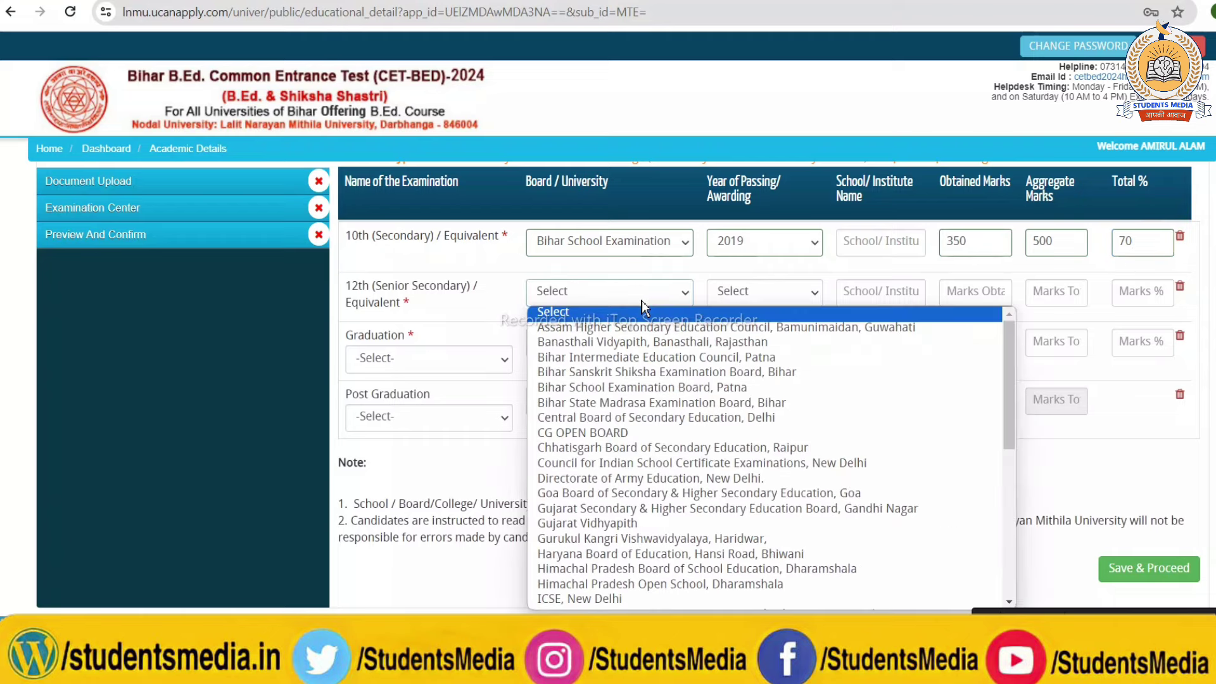
pyautogui.click(626, 389)
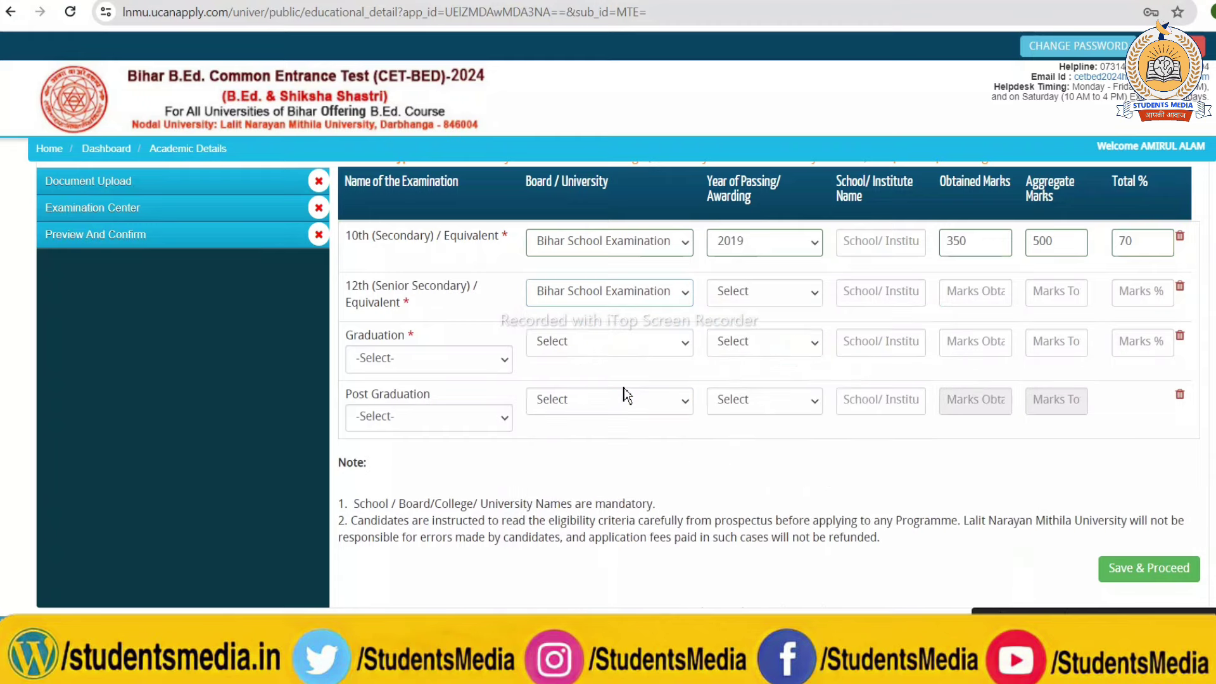
pyautogui.click(789, 294)
pyautogui.scroll(-12, 750, 491)
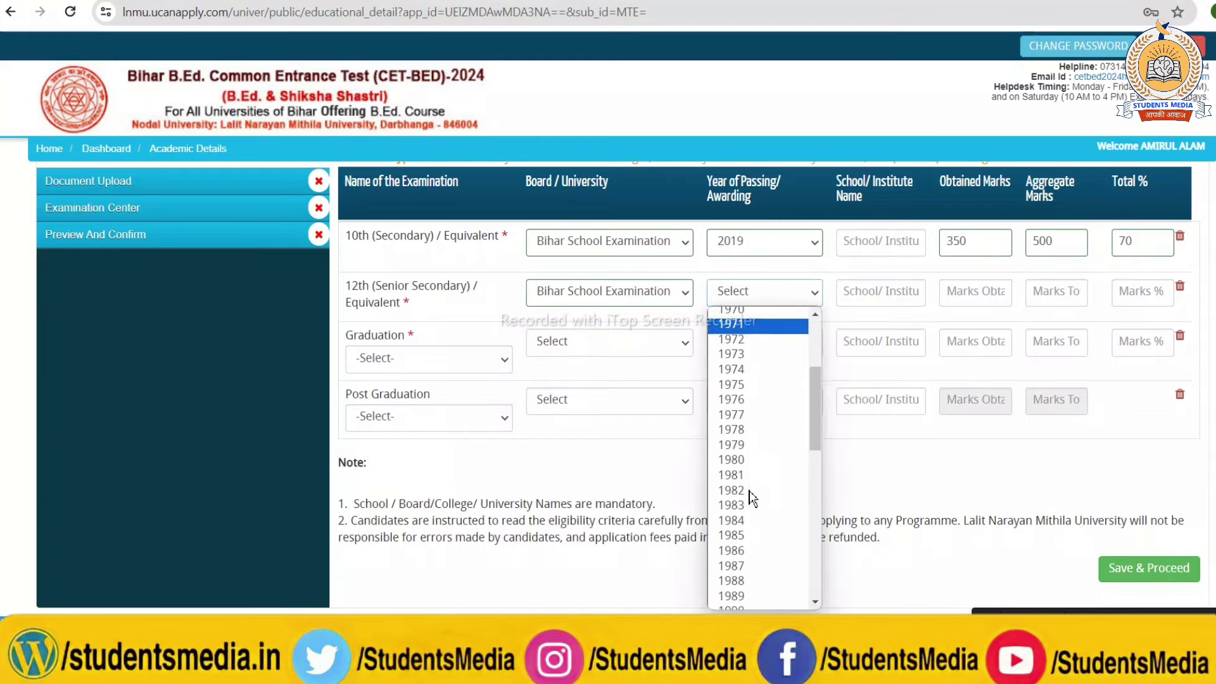
pyautogui.scroll(-5, 750, 498)
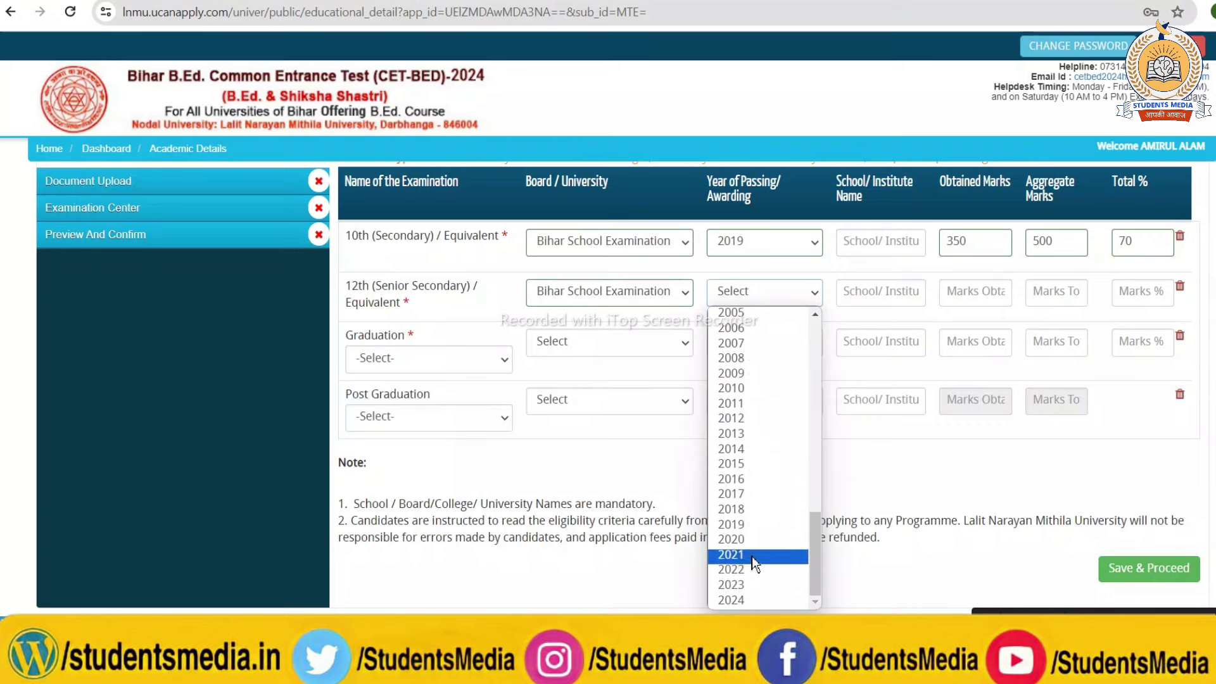
pyautogui.click(752, 556)
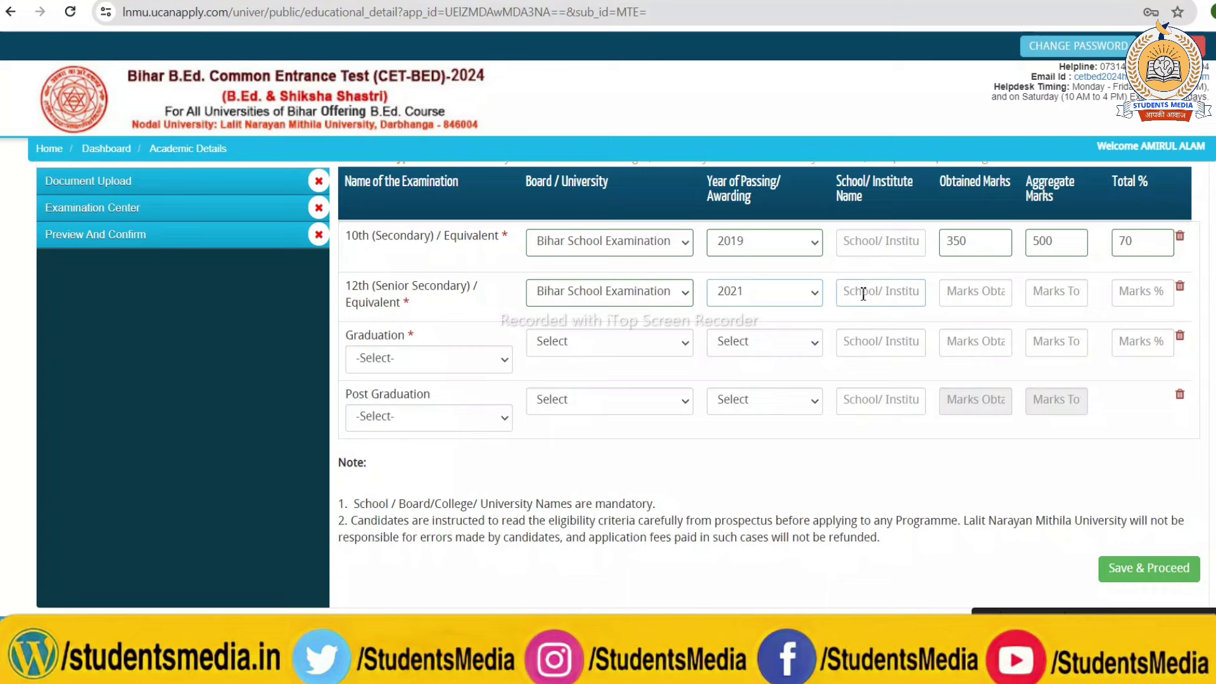
# - Enter 12th marks of 430 out of 500 and the 86% total percentage
pyautogui.click(961, 292)
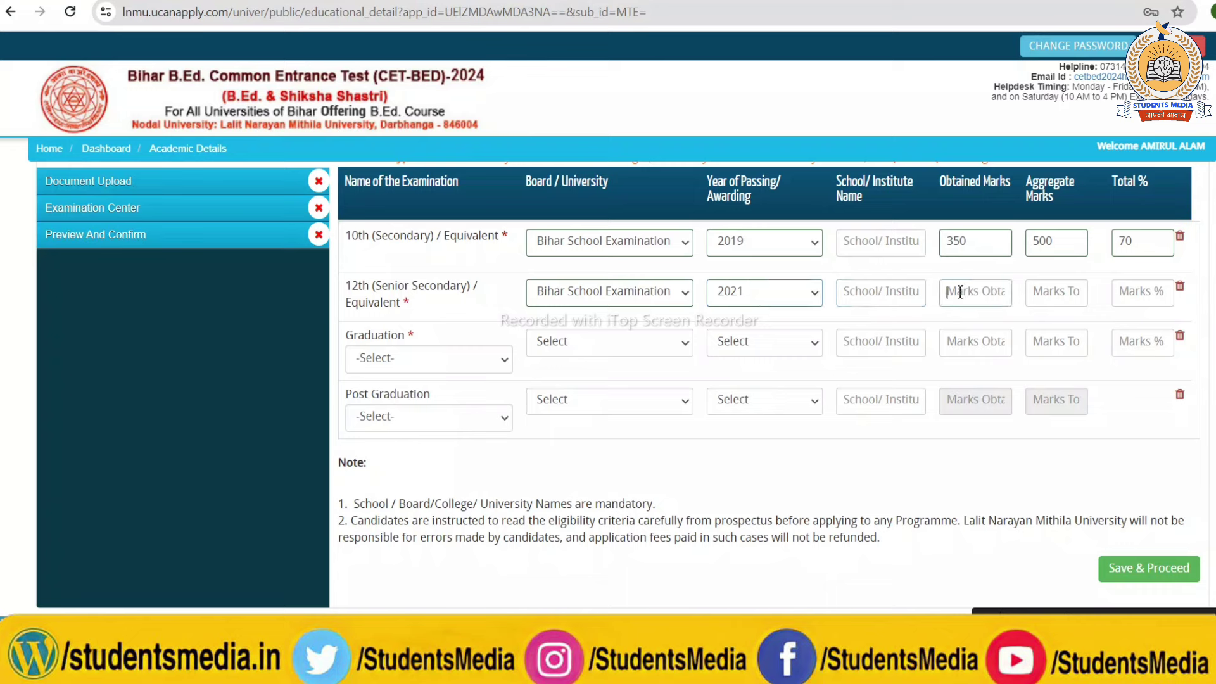
pyautogui.write('430')
pyautogui.click(1058, 298)
pyautogui.write('500')
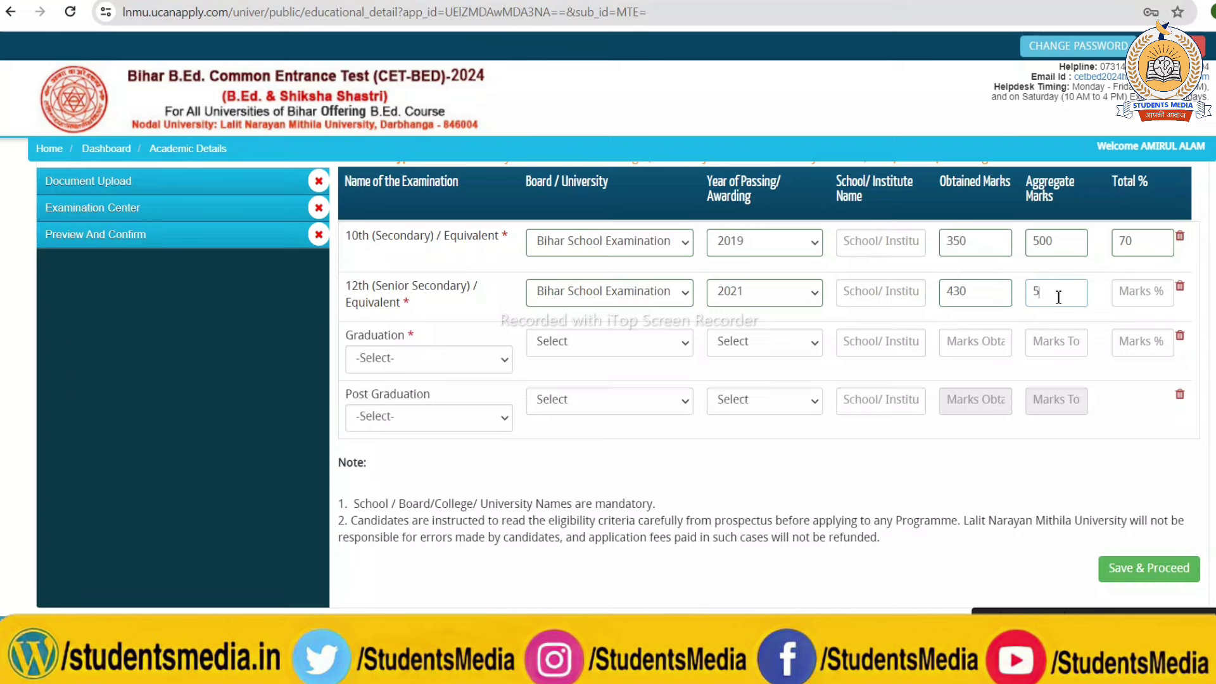
pyautogui.click(1140, 290)
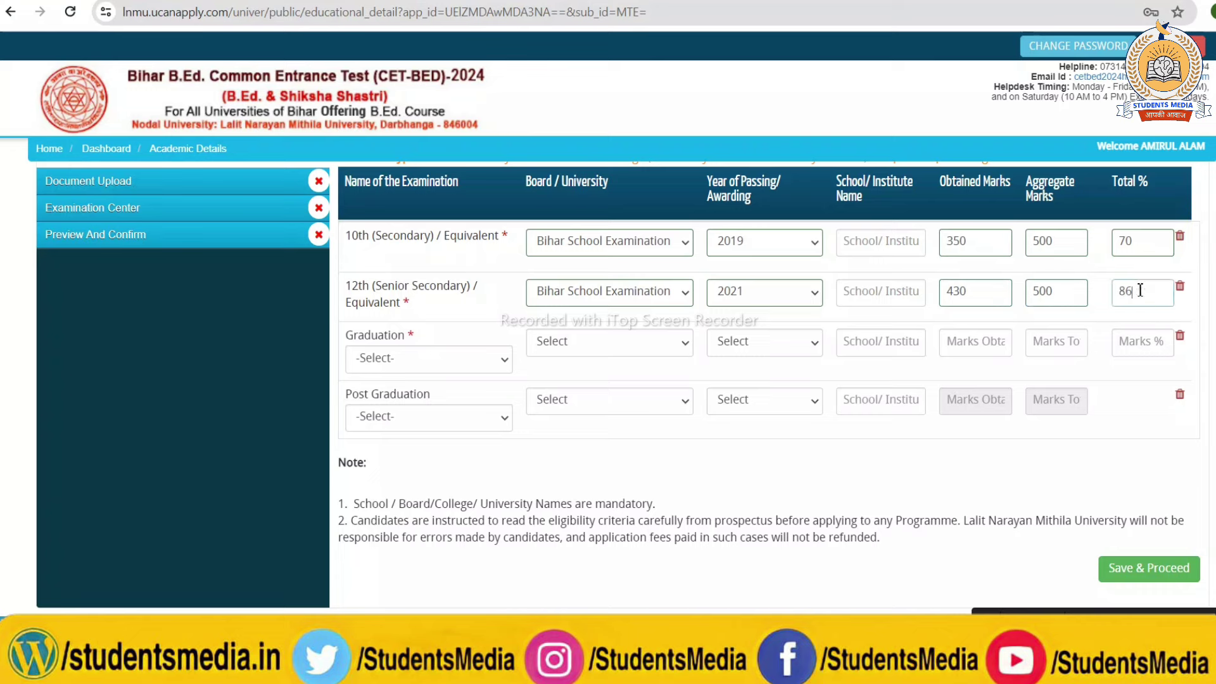
pyautogui.click(499, 366)
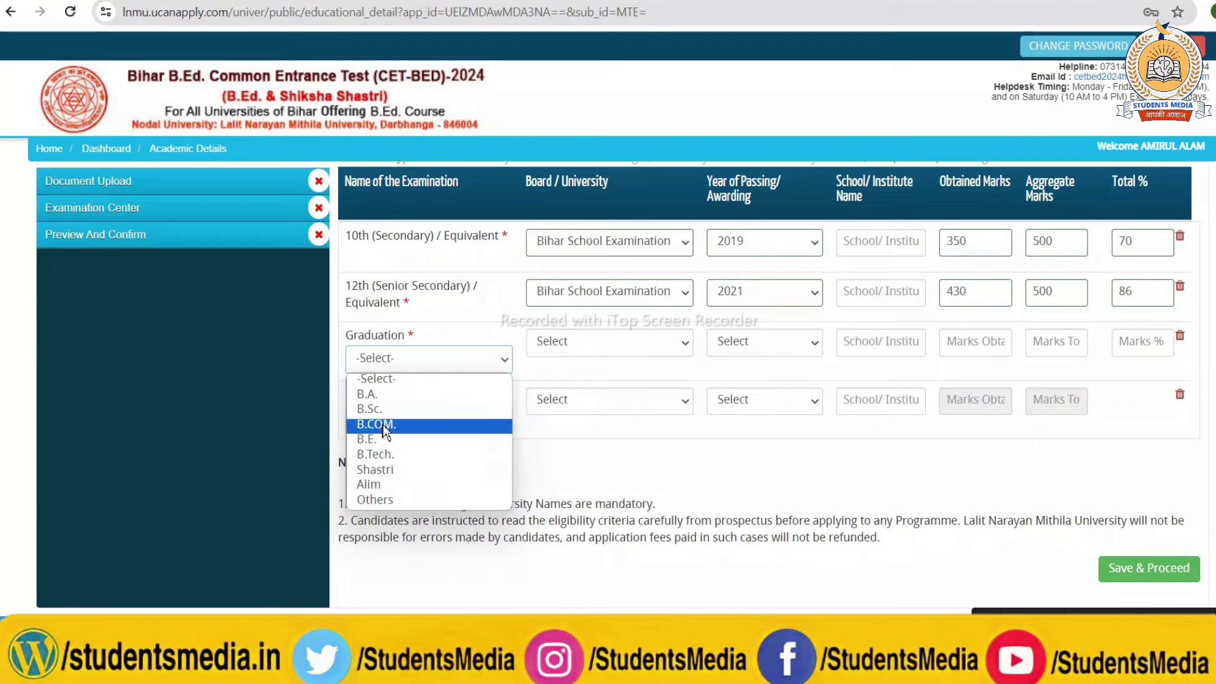
# - Set the graduation row to B.A., Aligarh Muslim University, passing year 2024
pyautogui.click(379, 396)
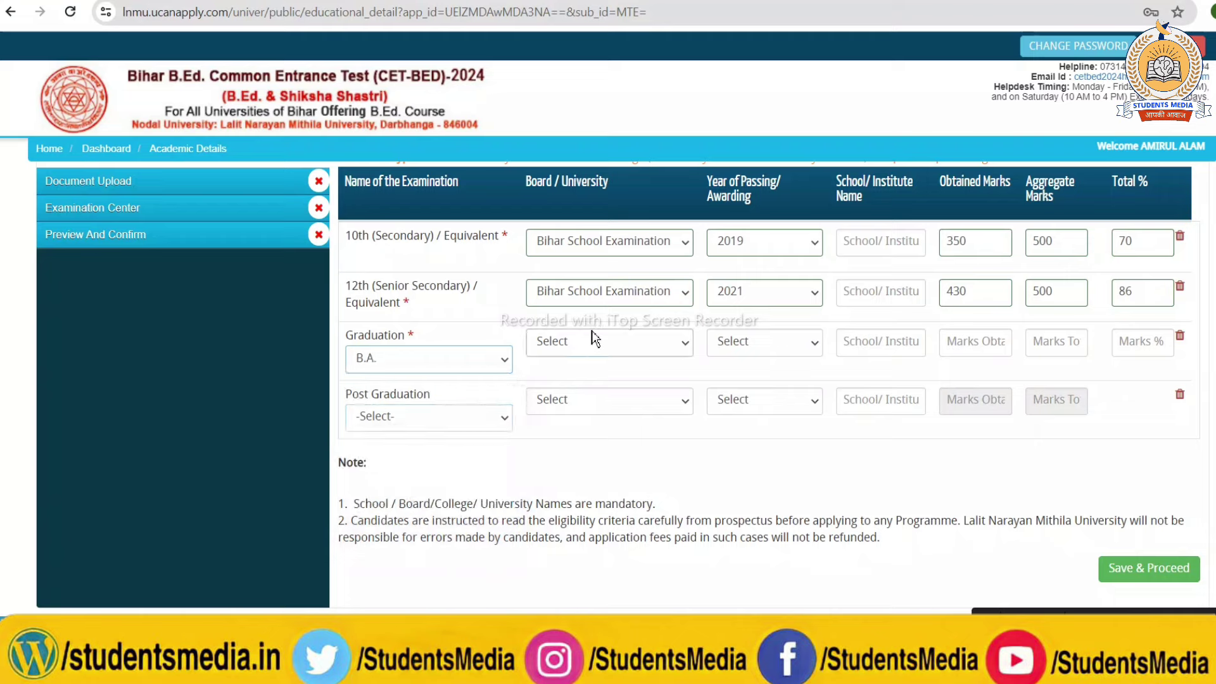
pyautogui.click(612, 344)
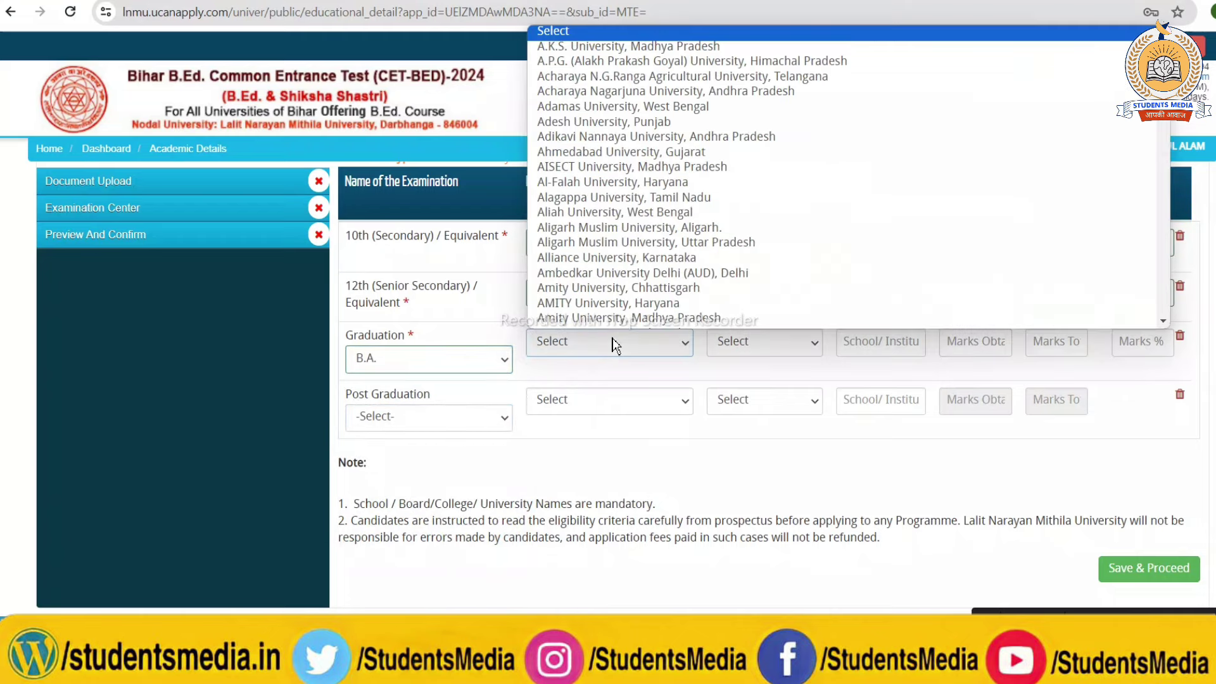
pyautogui.scroll(-5, 634, 239)
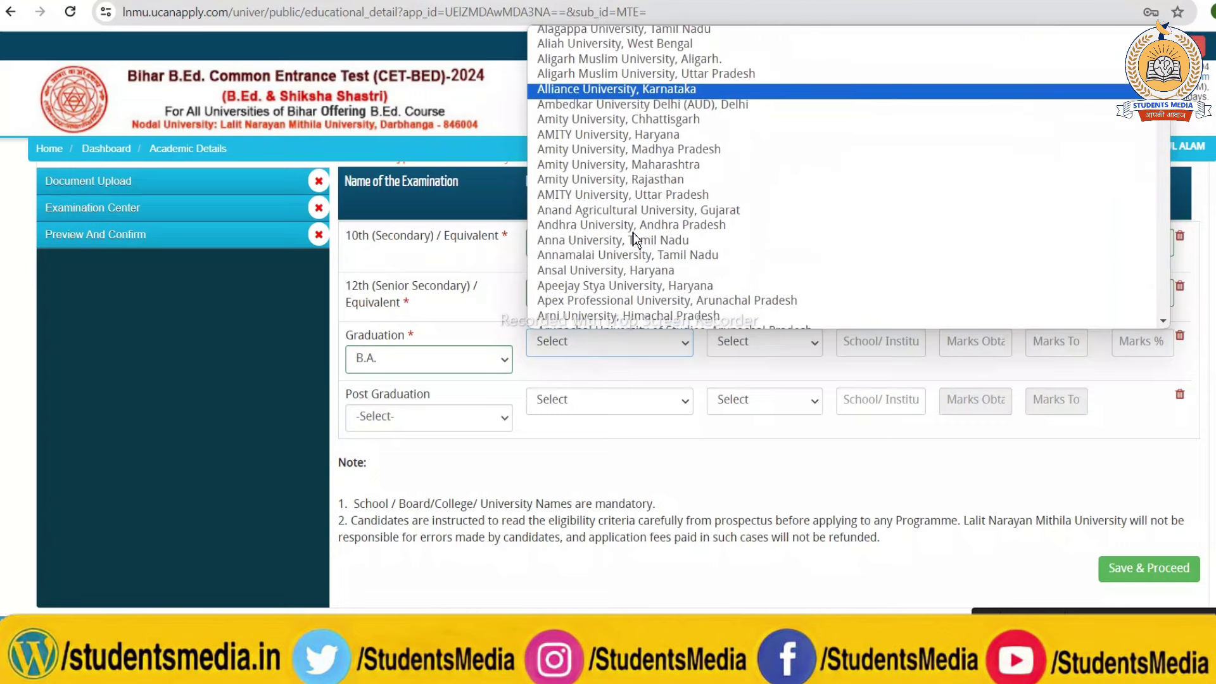
pyautogui.click(651, 69)
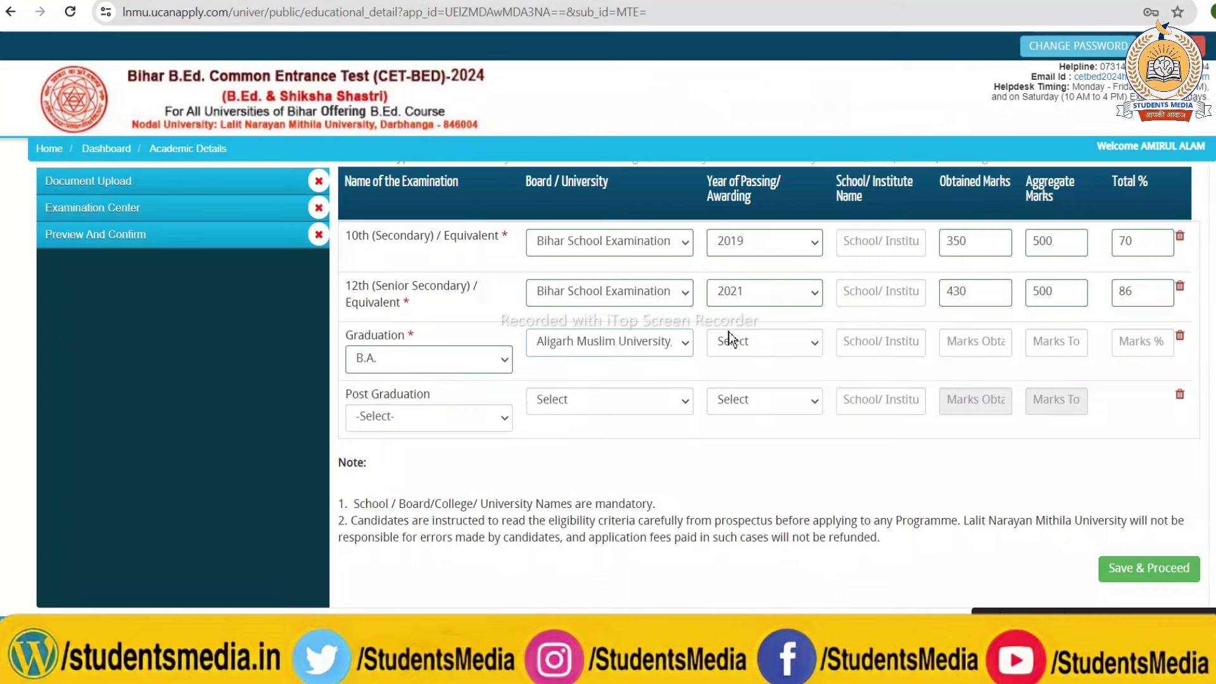
pyautogui.click(742, 349)
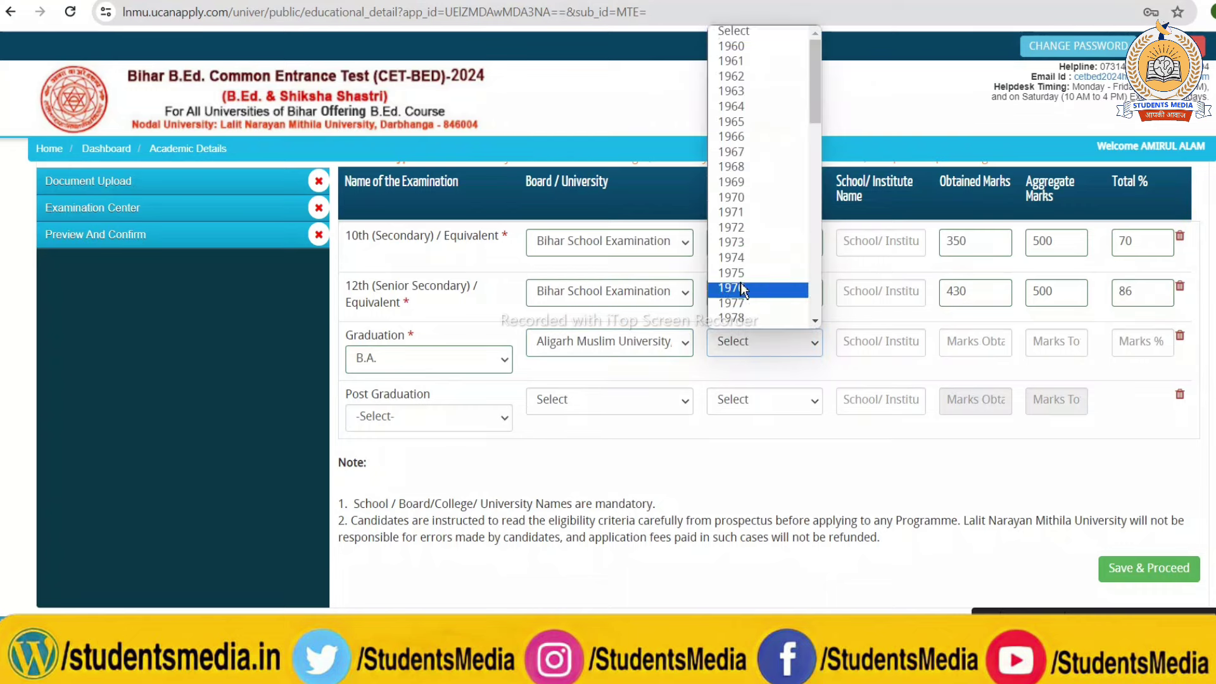
pyautogui.scroll(-10, 762, 211)
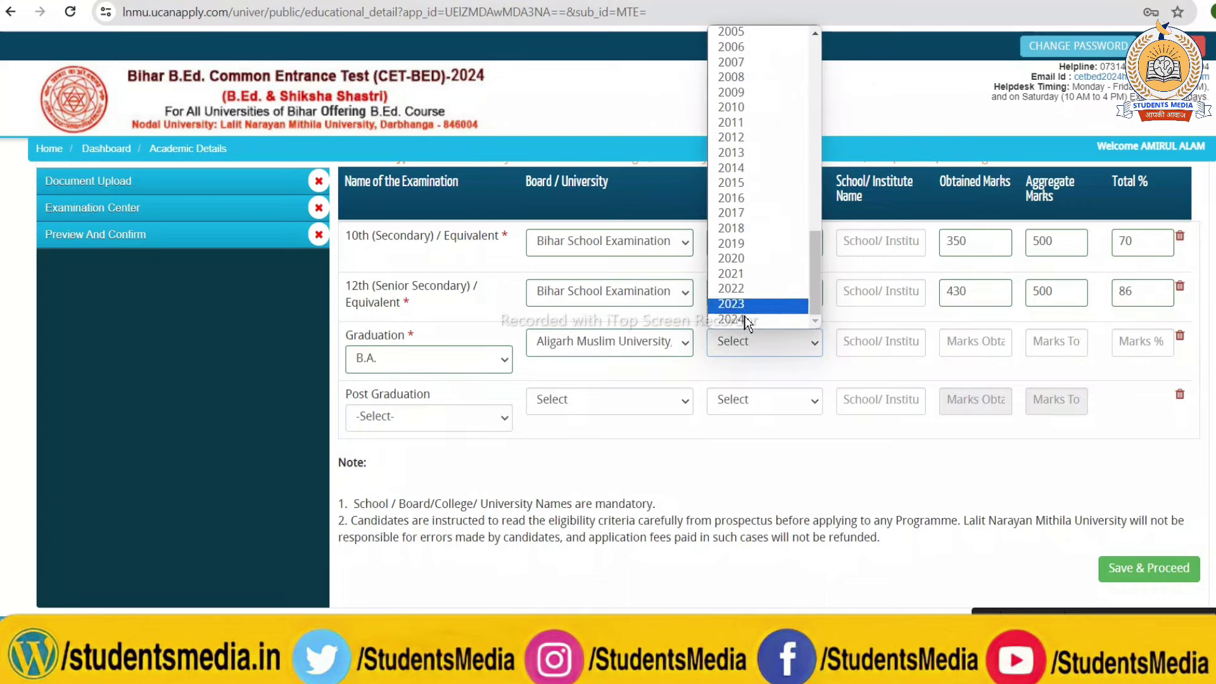
pyautogui.click(745, 321)
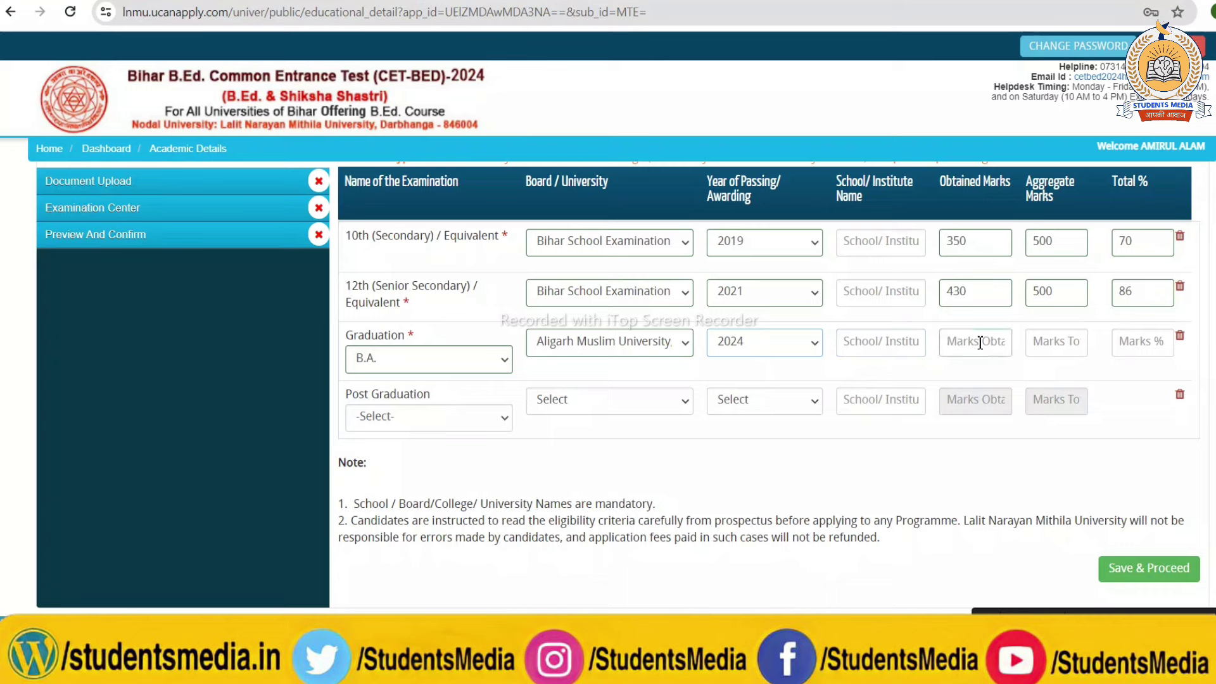
# - Enter graduation marks 871 of 1500 for 58.07%, then Save & Proceed
pyautogui.click(1051, 347)
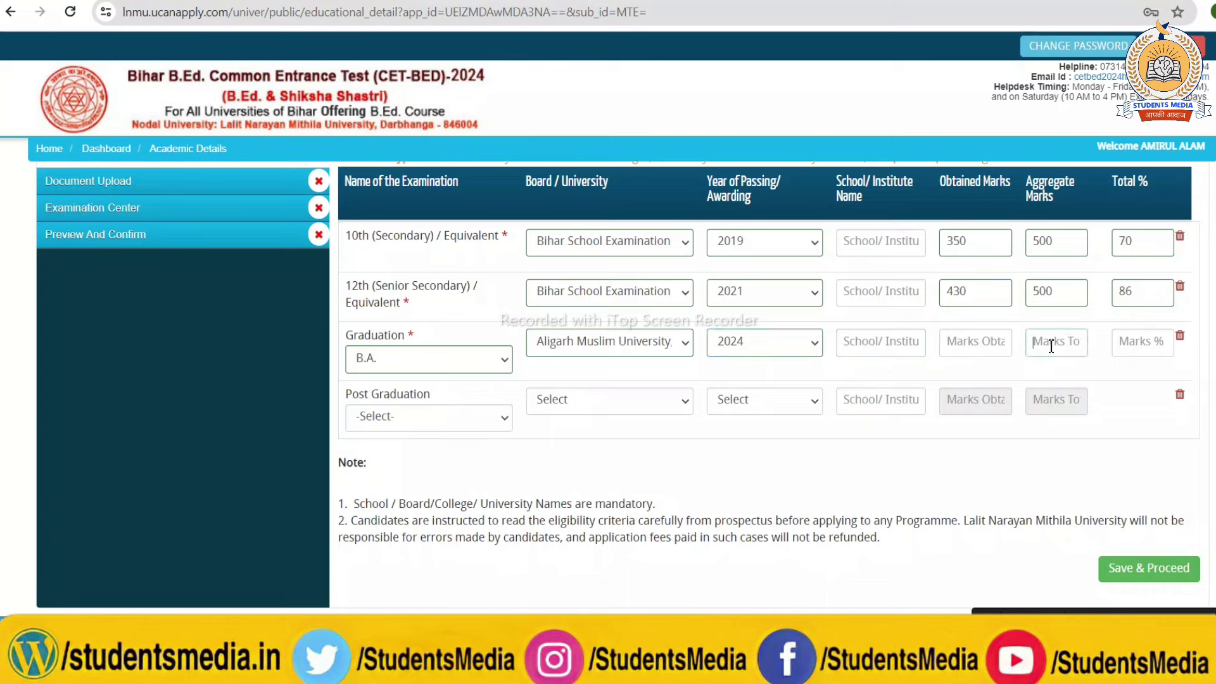
pyautogui.write('1500')
pyautogui.click(991, 347)
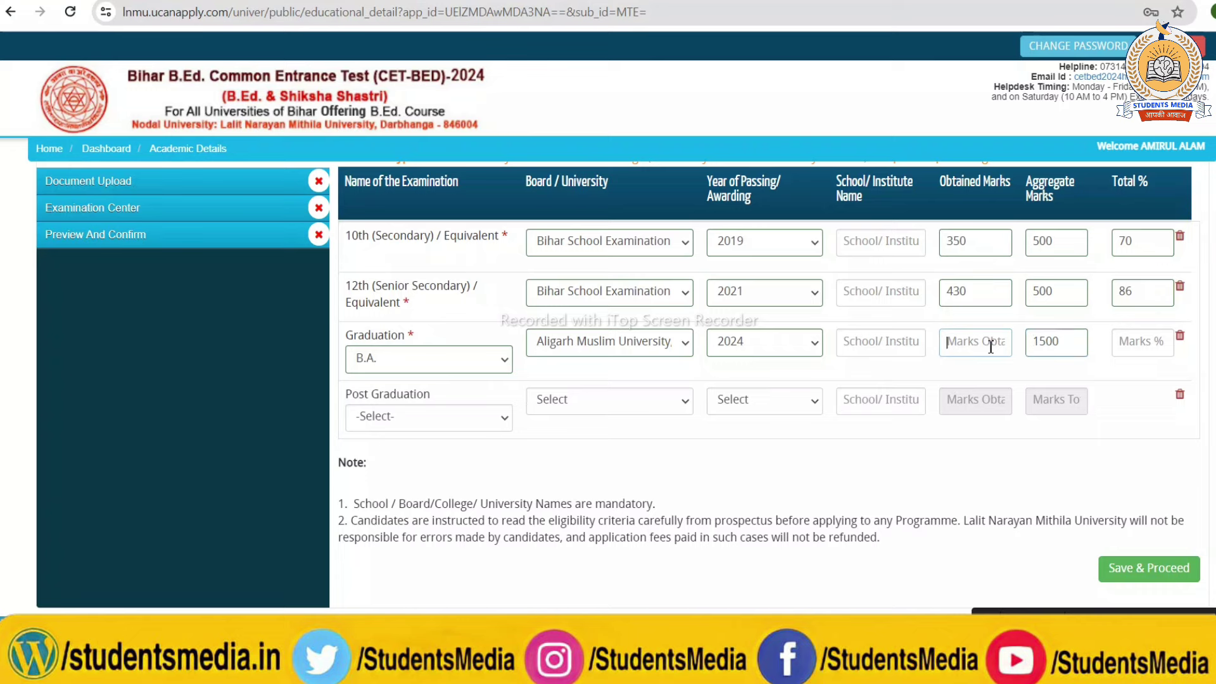
pyautogui.write('871')
pyautogui.click(1154, 341)
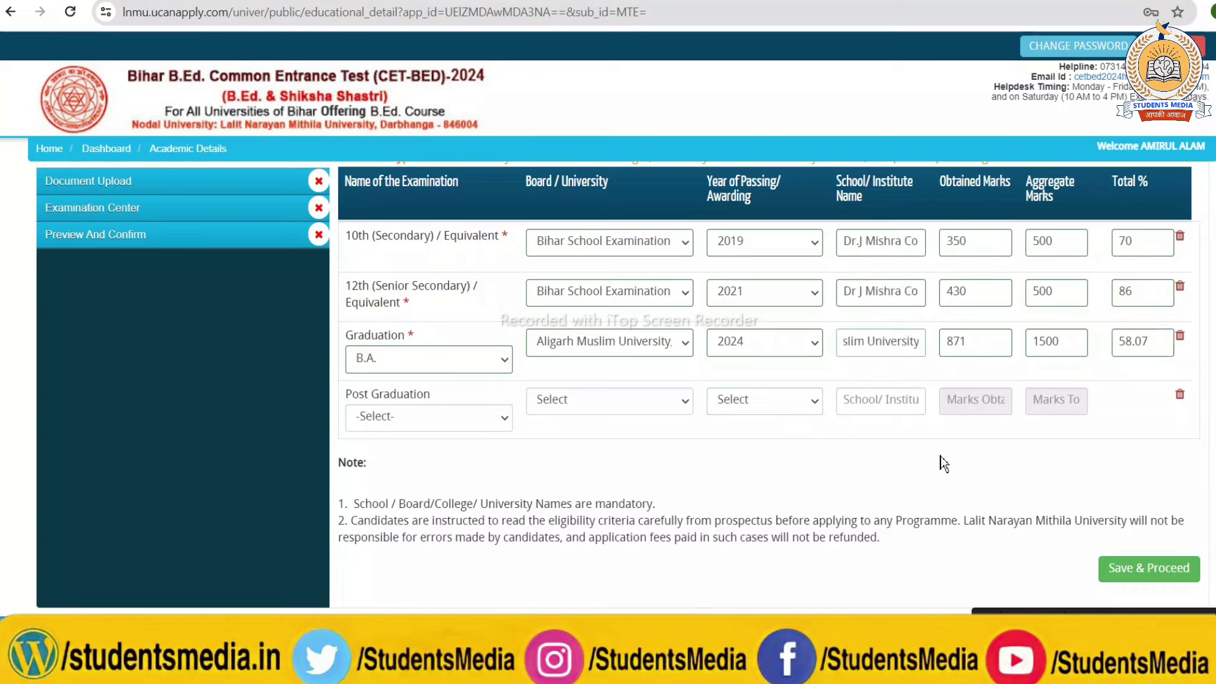
pyautogui.click(1152, 574)
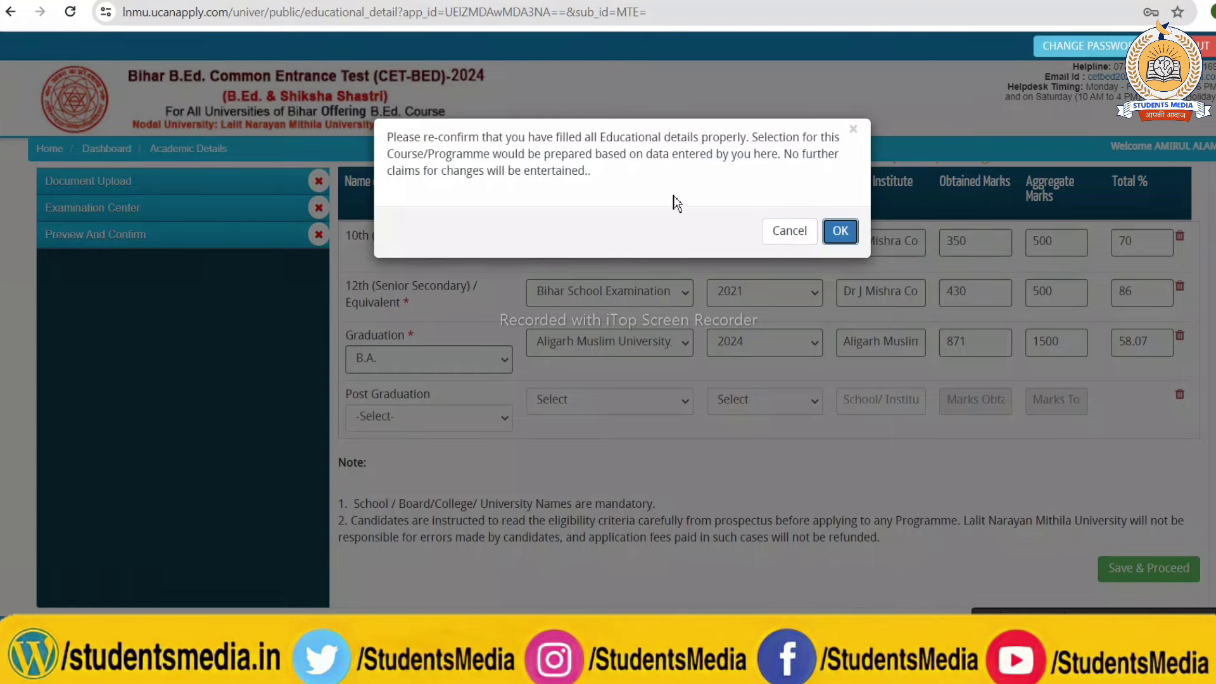
# - Accept the educational-details re-confirmation and scroll the Document Upload list
pyautogui.click(839, 232)
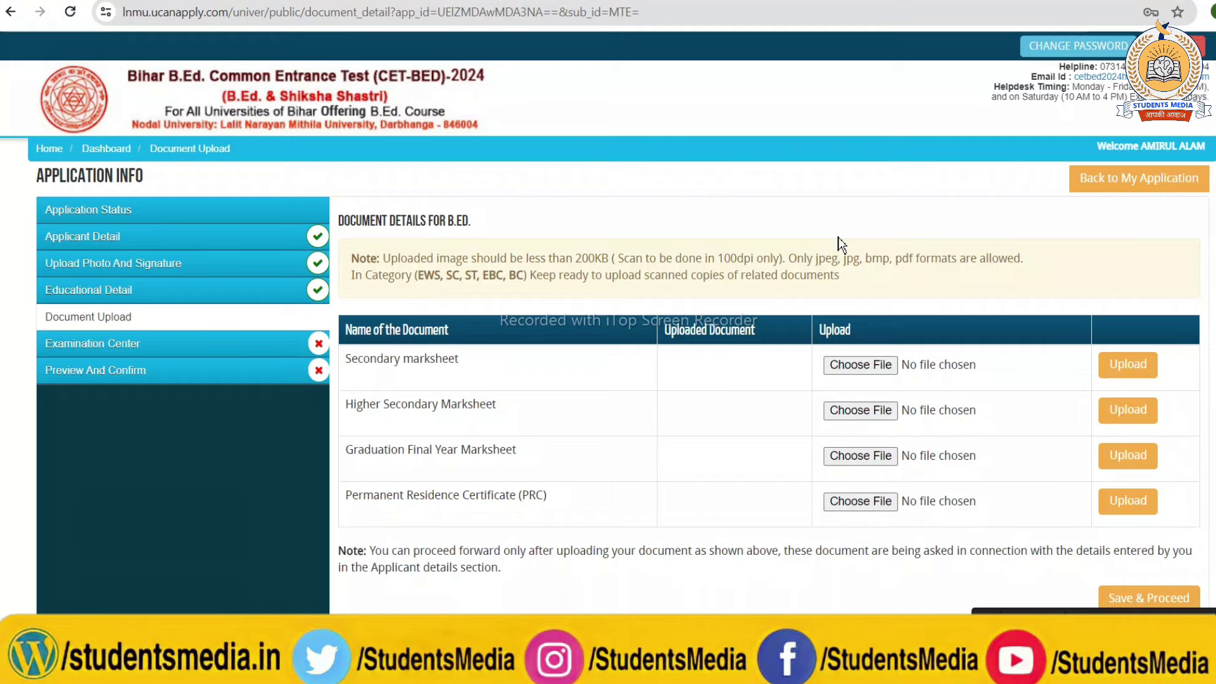
pyautogui.scroll(-1, 730, 394)
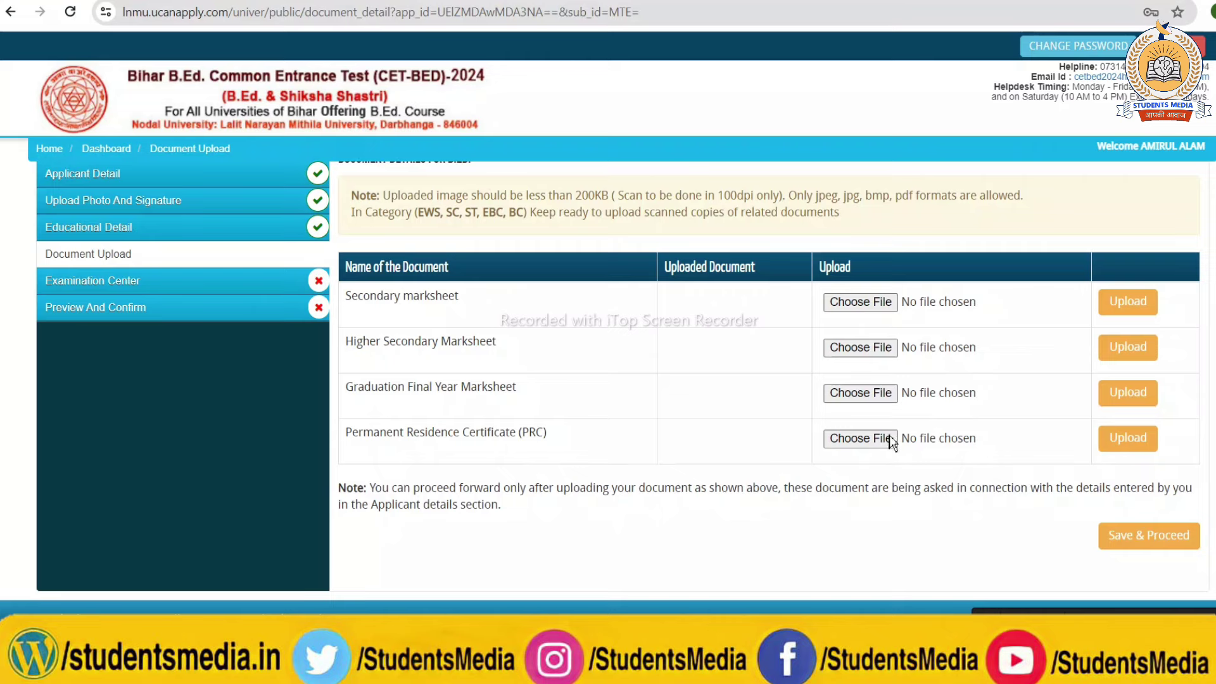
# - Upload the 10th Certificate file as the Secondary marksheet
pyautogui.click(862, 302)
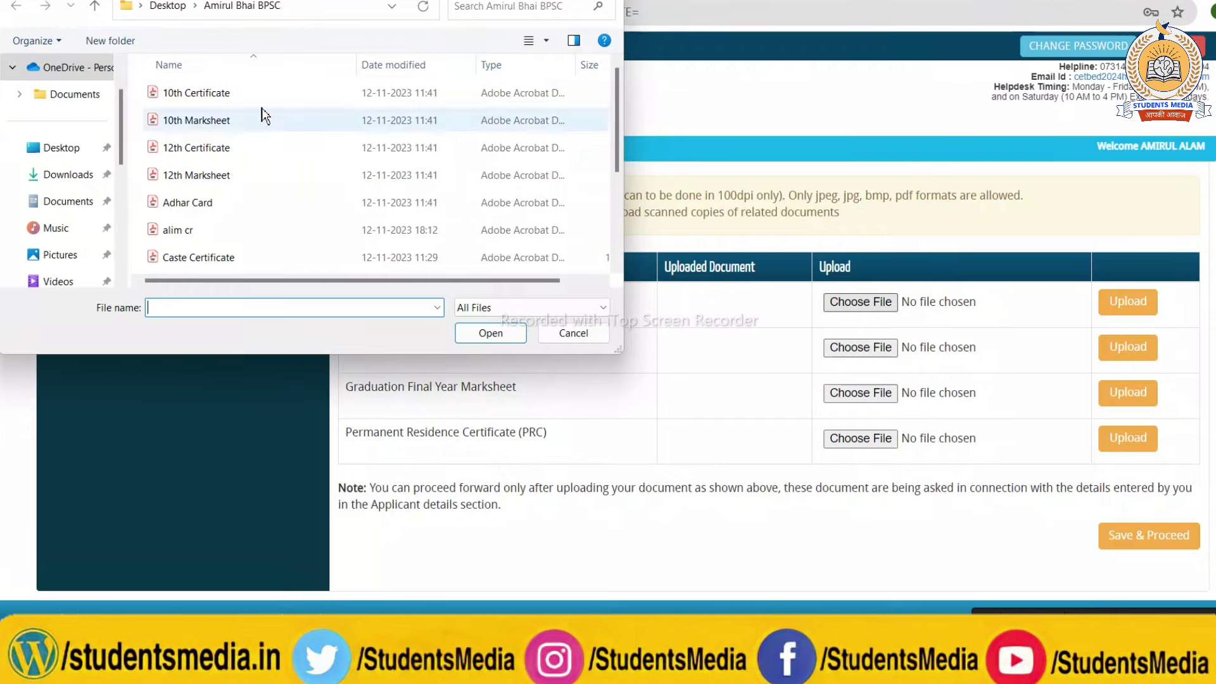
pyautogui.click(248, 97)
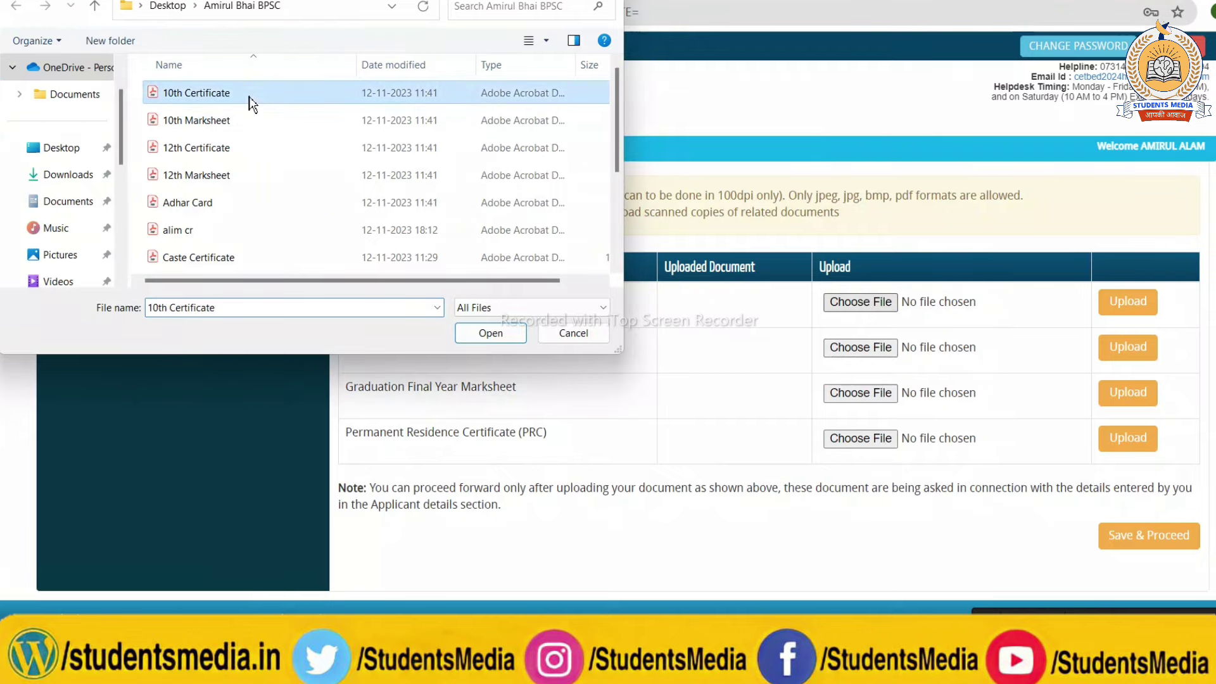
pyautogui.click(481, 332)
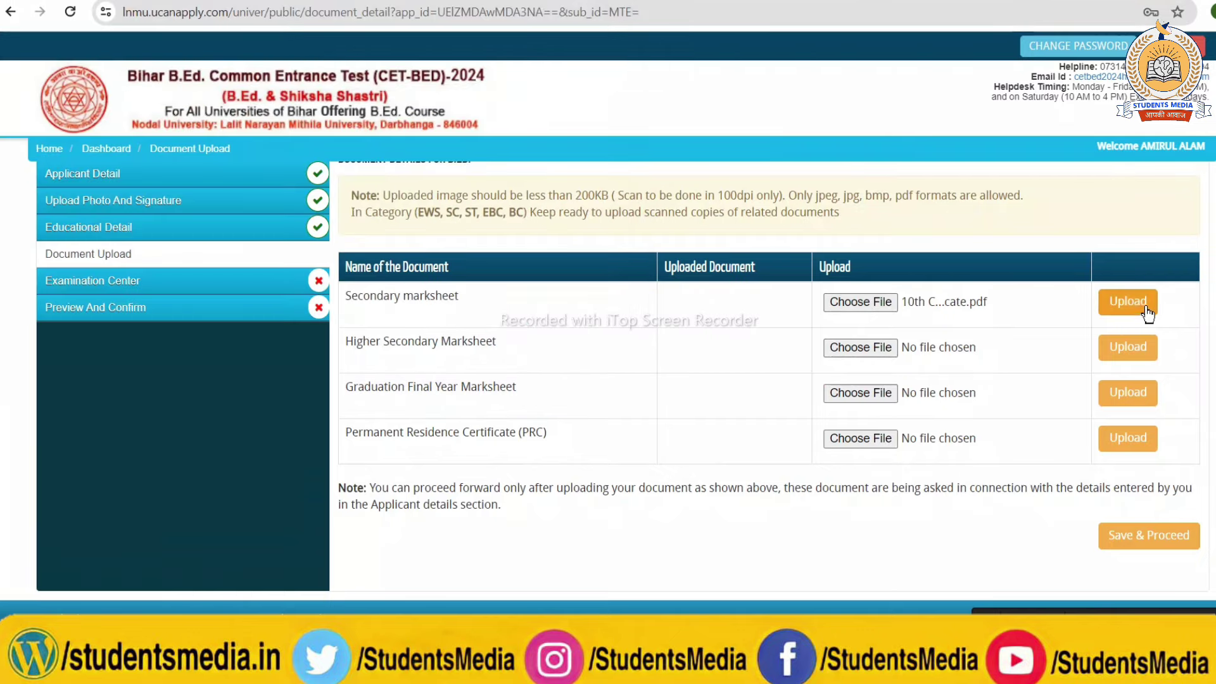
pyautogui.click(1139, 303)
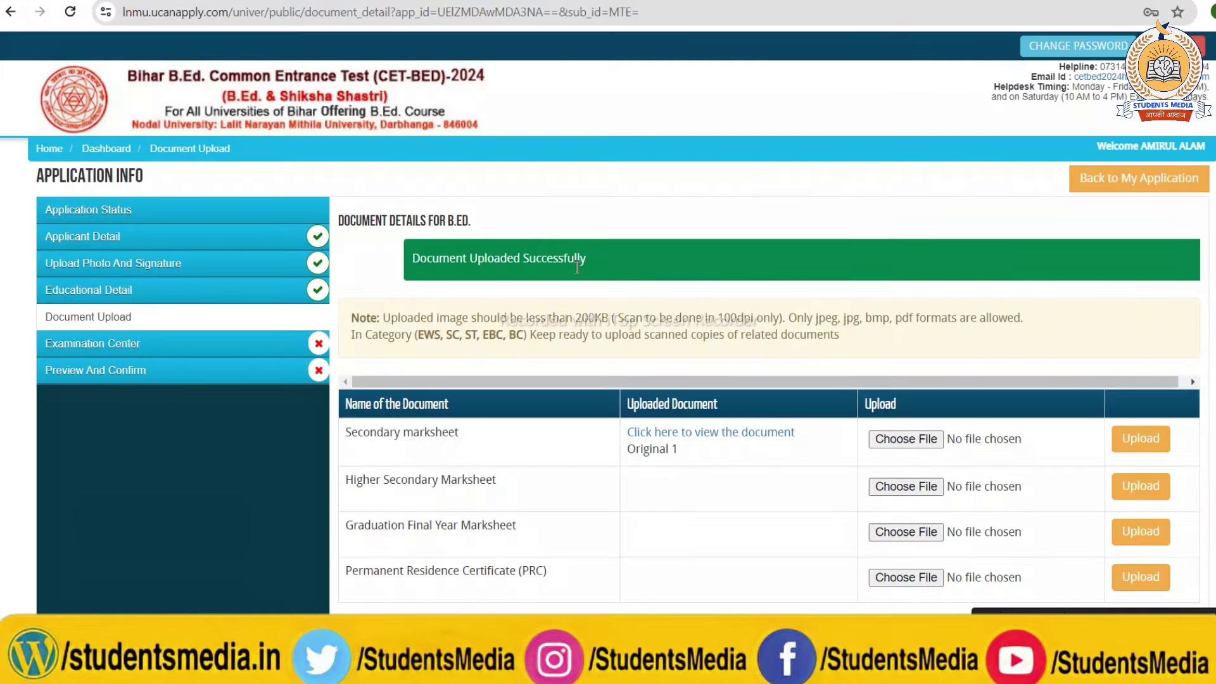
# - Attach the 12th Certificate file for the Higher Secondary Marksheet and proceed to exam centres
pyautogui.scroll(-3, 790, 553)
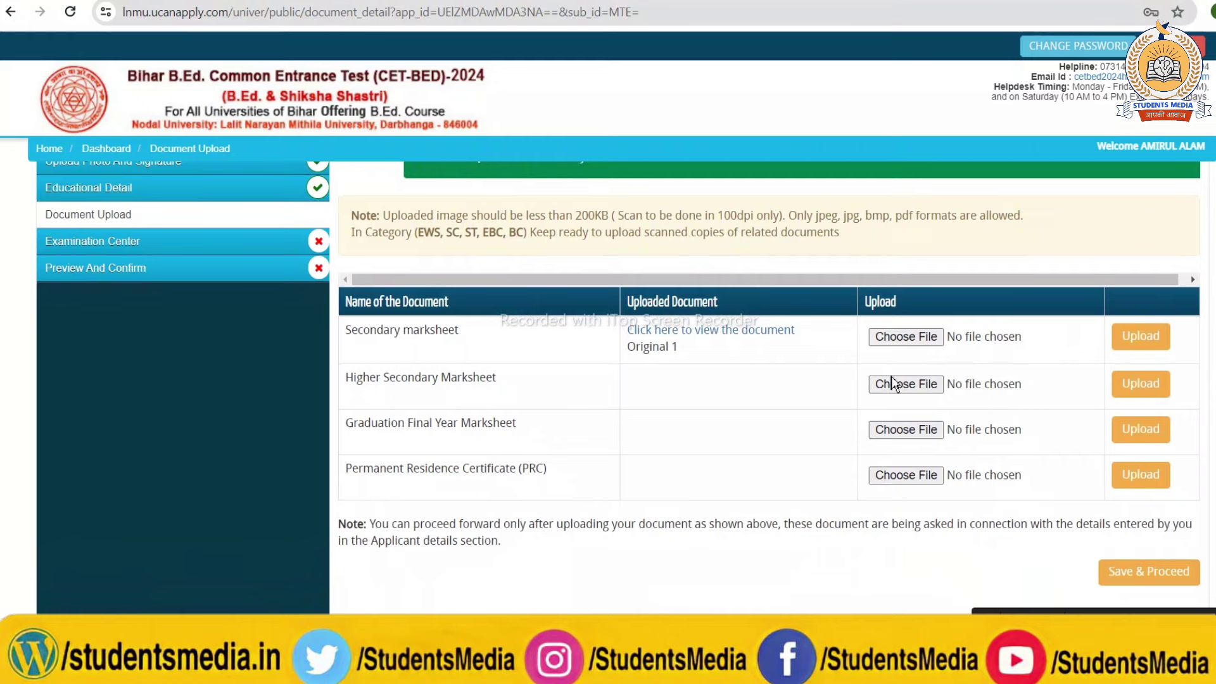
pyautogui.click(893, 382)
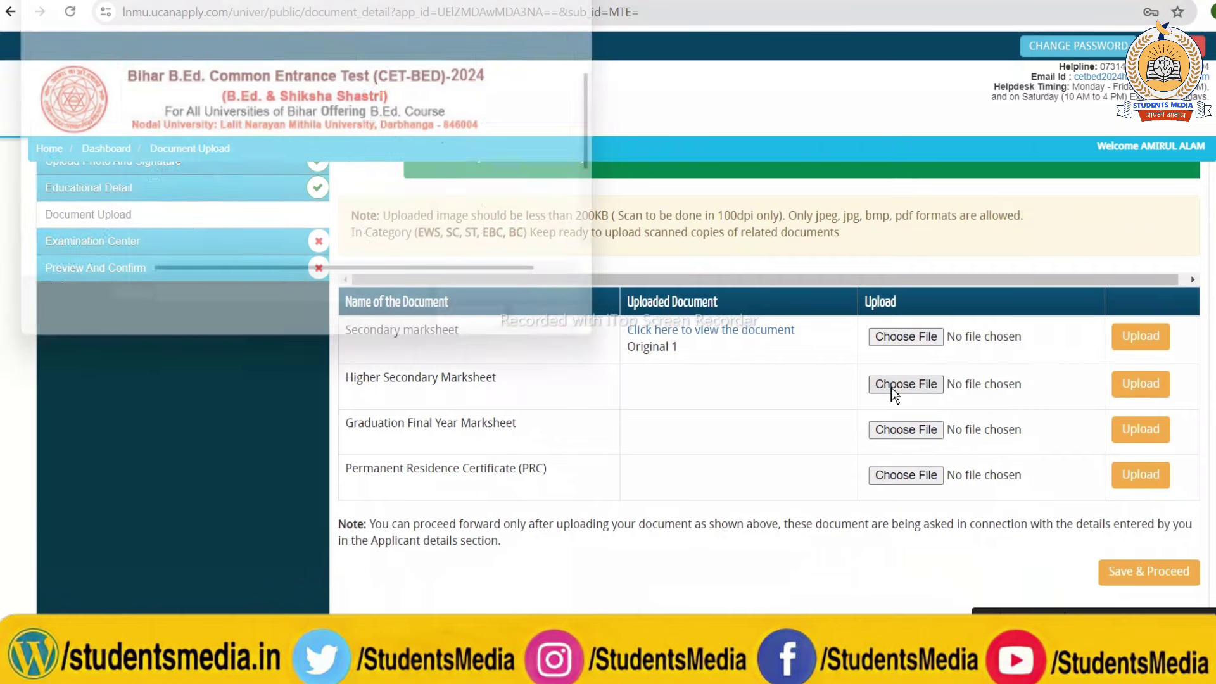
pyautogui.click(236, 149)
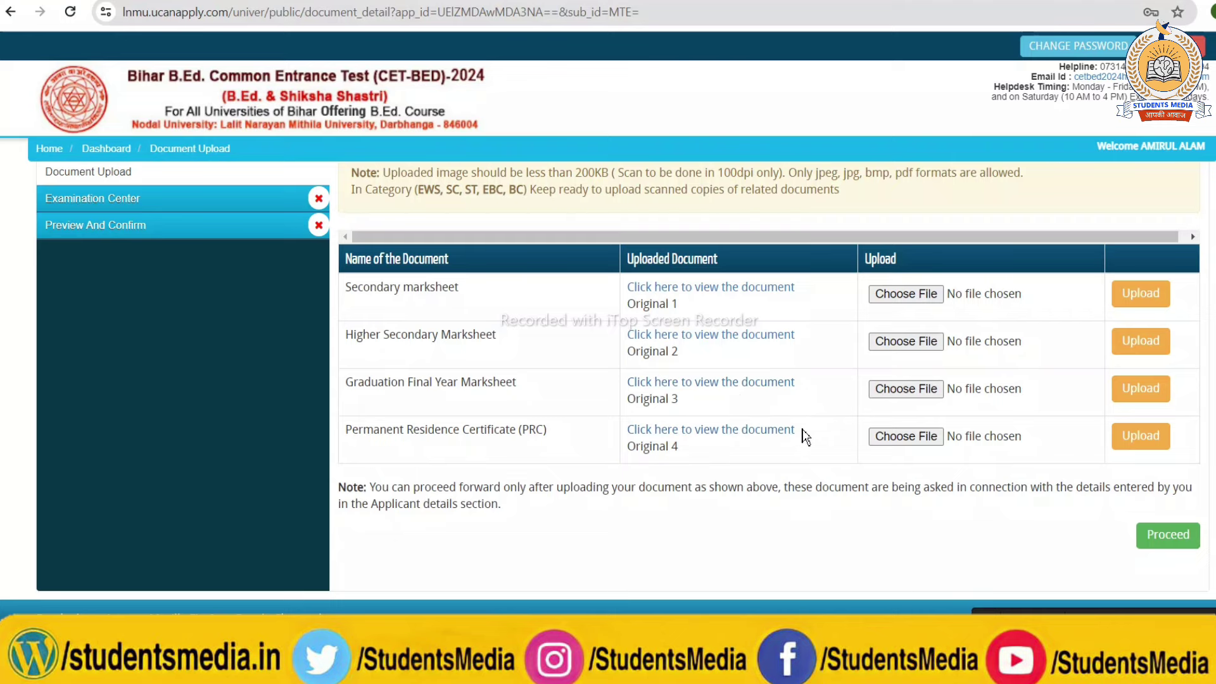
pyautogui.click(1188, 537)
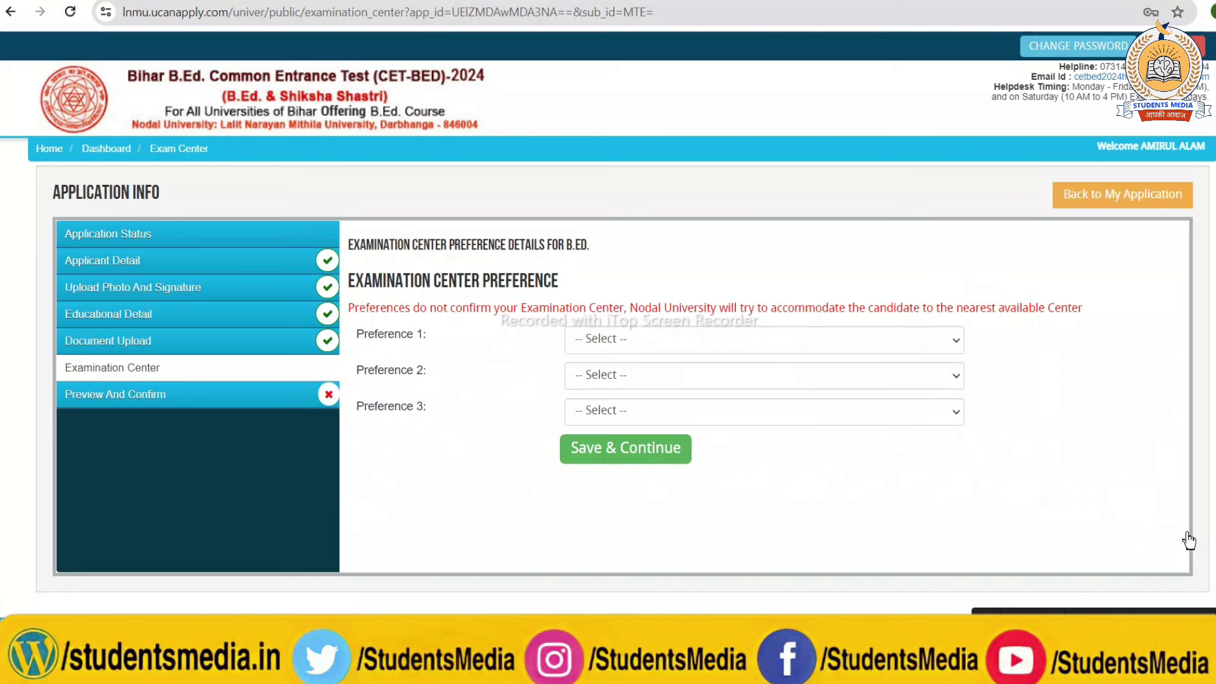
# - Choose Muzaffarpur, Darbhanga and Patna as centre preferences 1–3 and Save & Continue
pyautogui.click(868, 348)
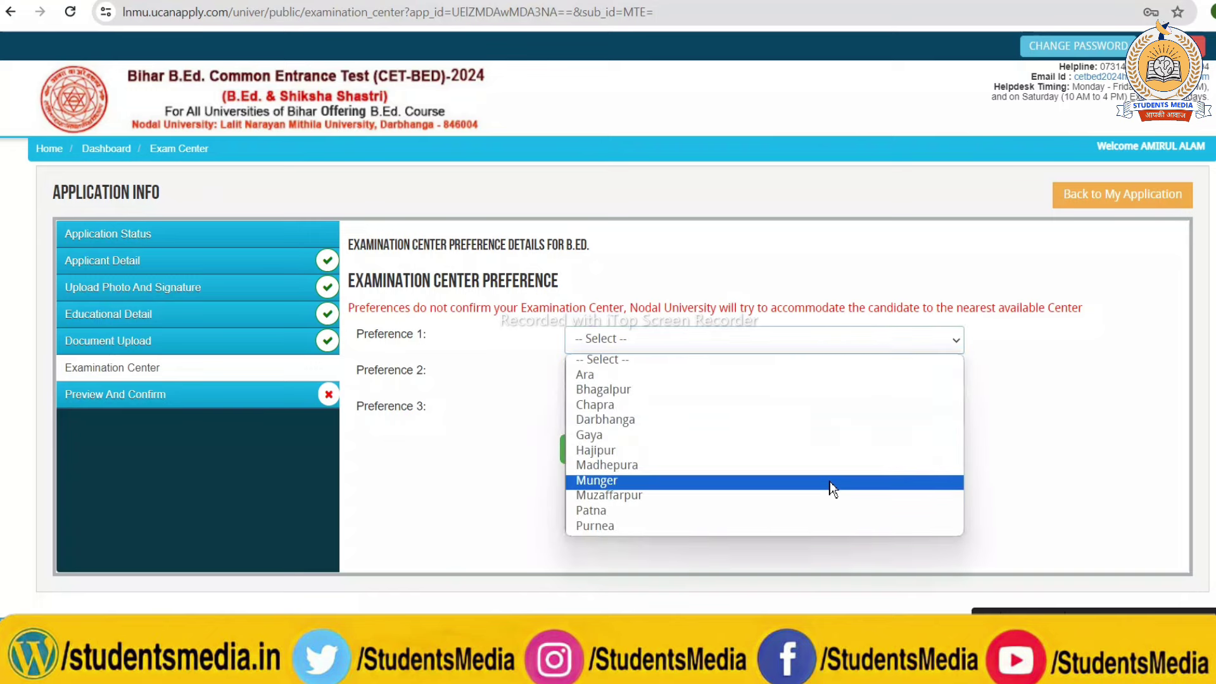
pyautogui.click(717, 497)
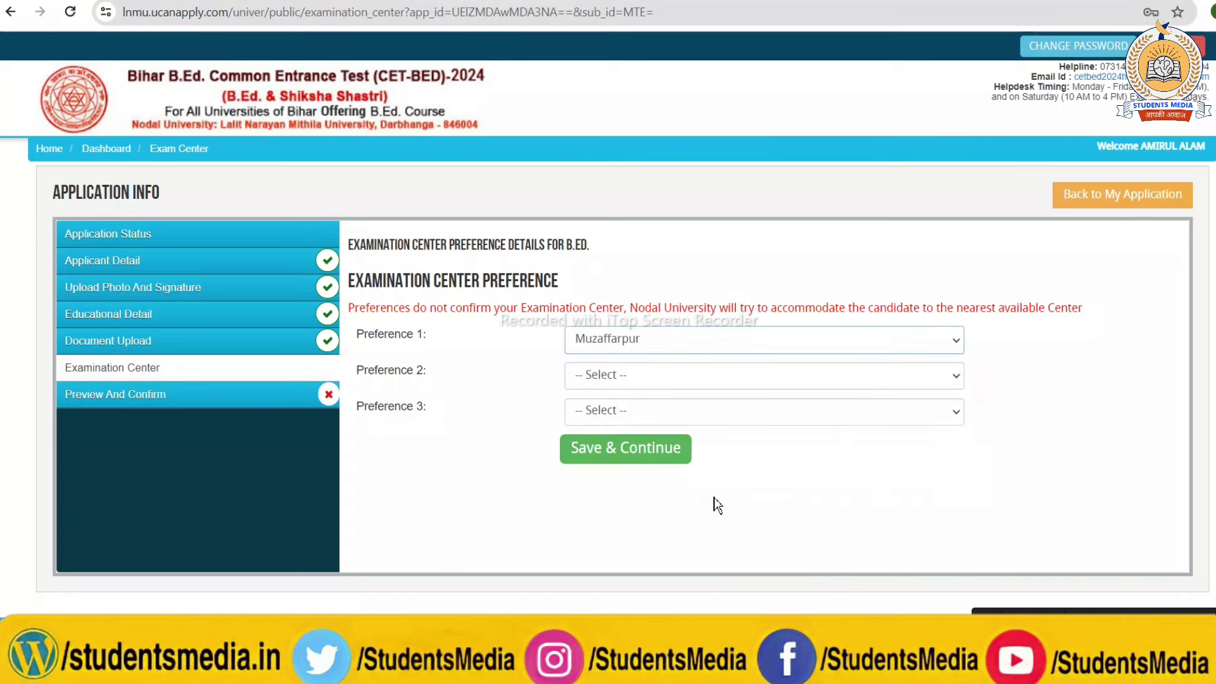
pyautogui.click(724, 378)
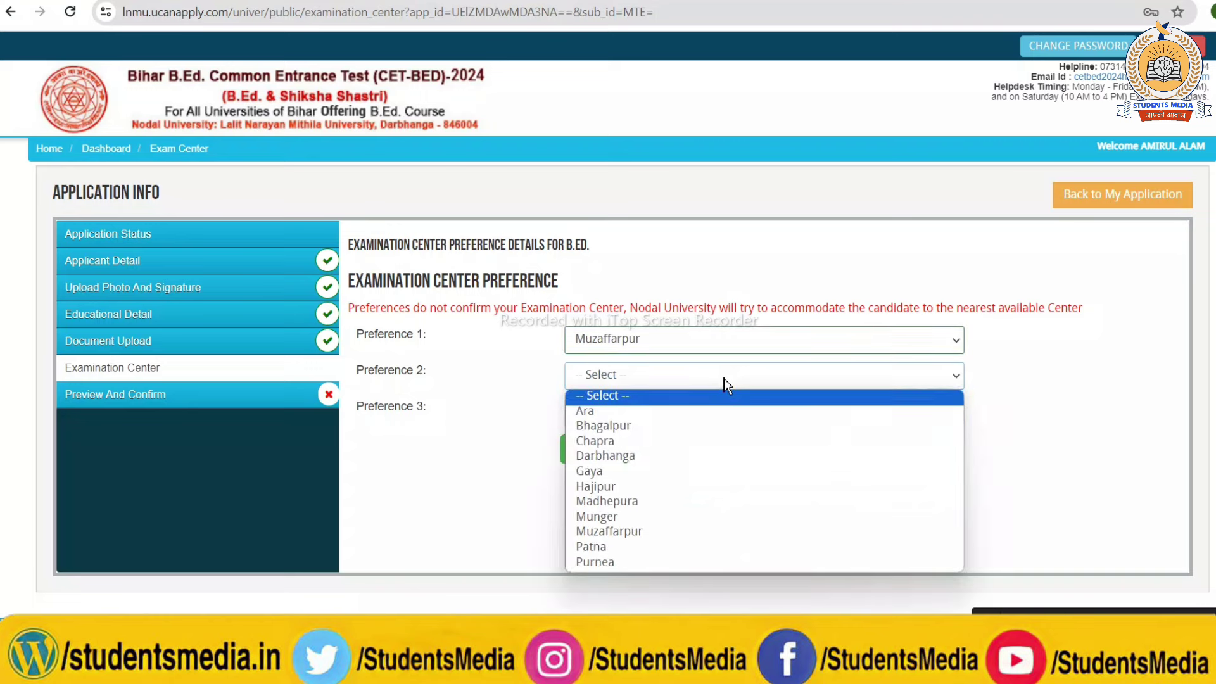
pyautogui.click(678, 455)
pyautogui.click(690, 422)
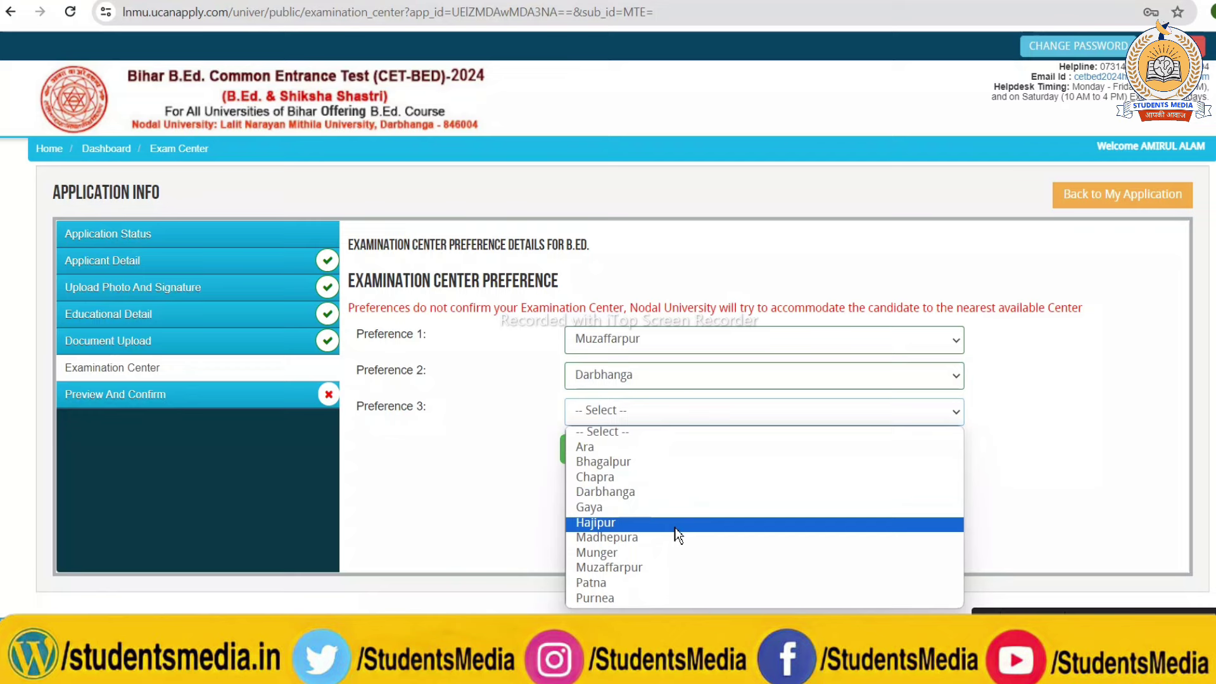
pyautogui.click(640, 582)
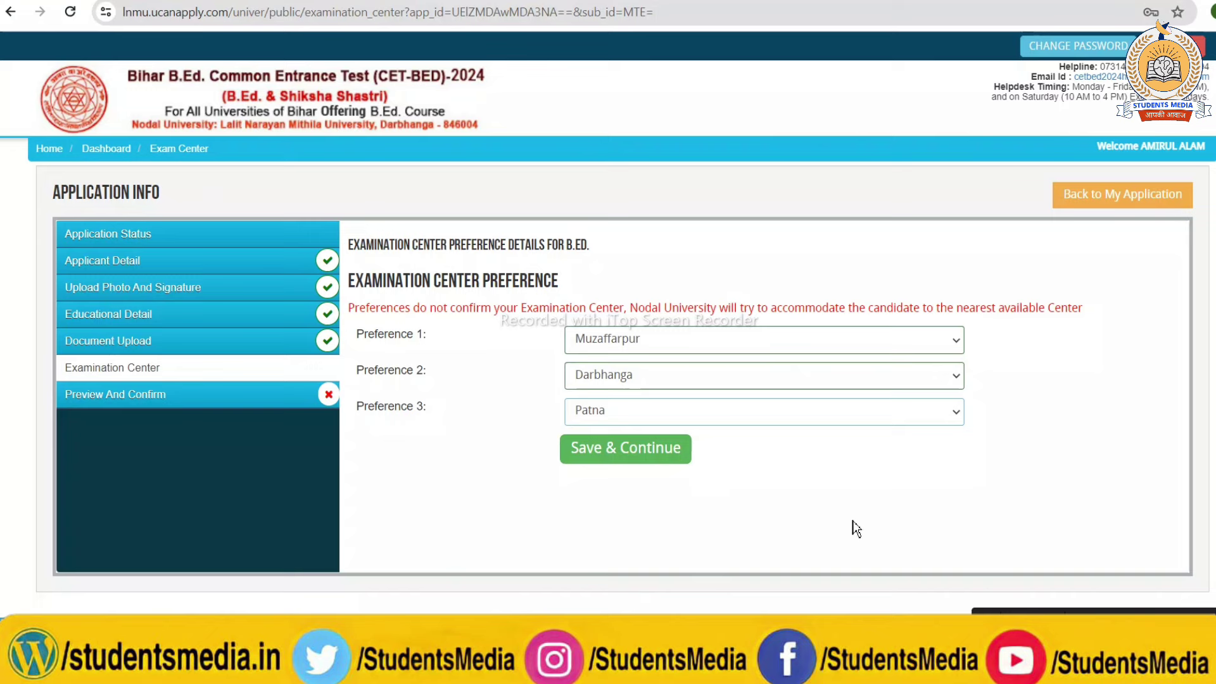
pyautogui.click(642, 452)
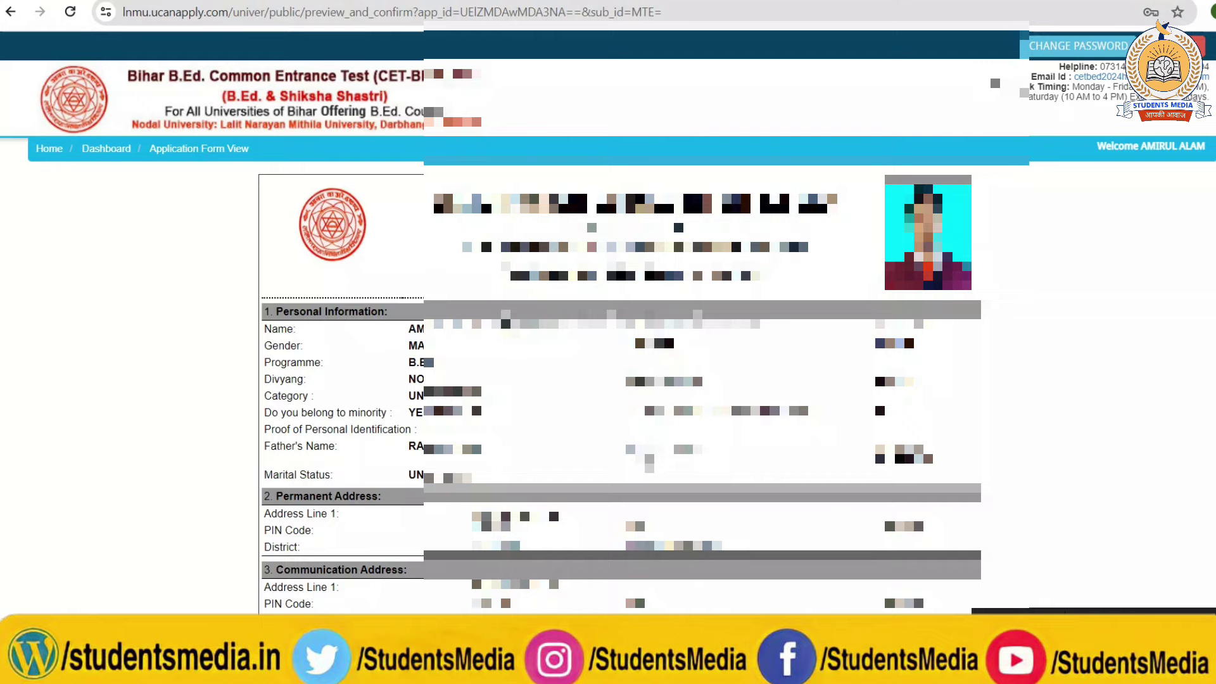
# - Tick I CONFIRM THE ABOVE, submit the application, and proceed to the Rs 1000 payment
pyautogui.scroll(-7, 608, 381)
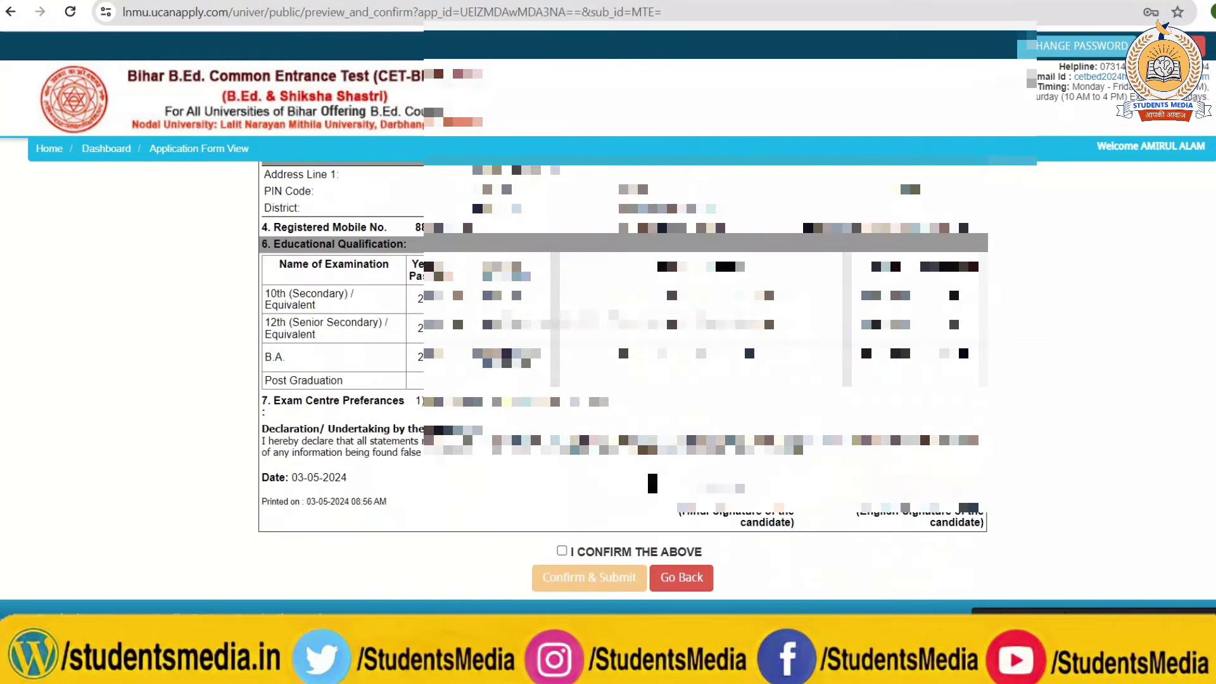
pyautogui.click(562, 551)
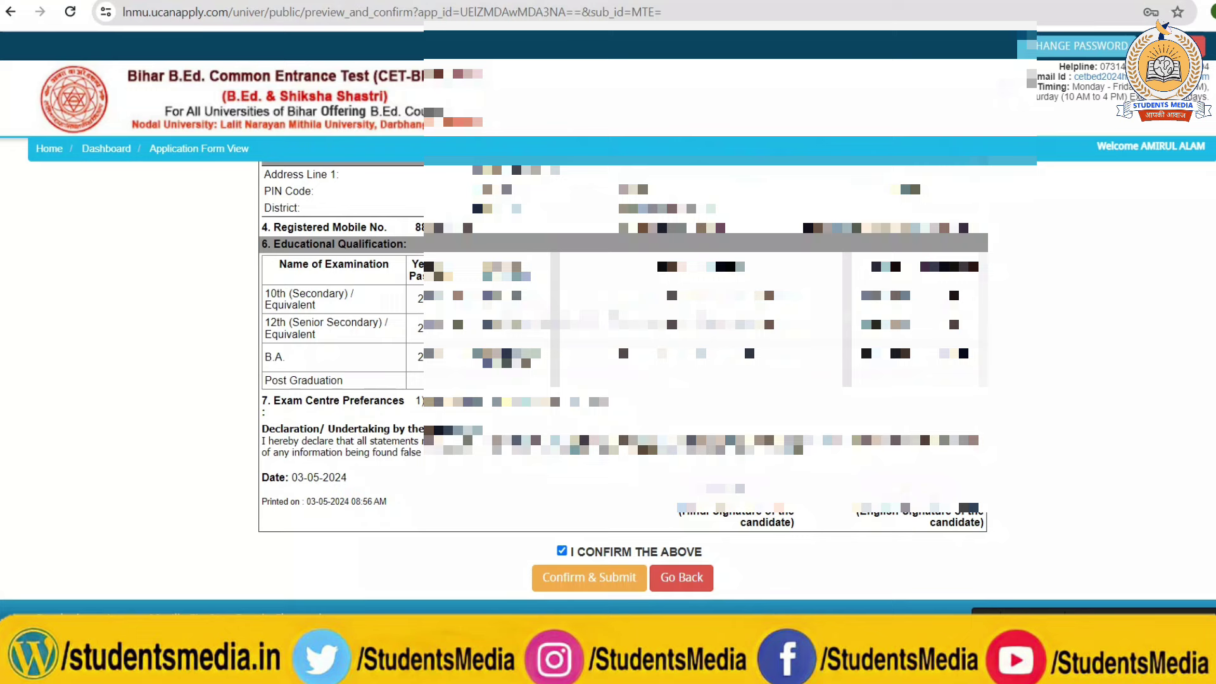
pyautogui.click(603, 586)
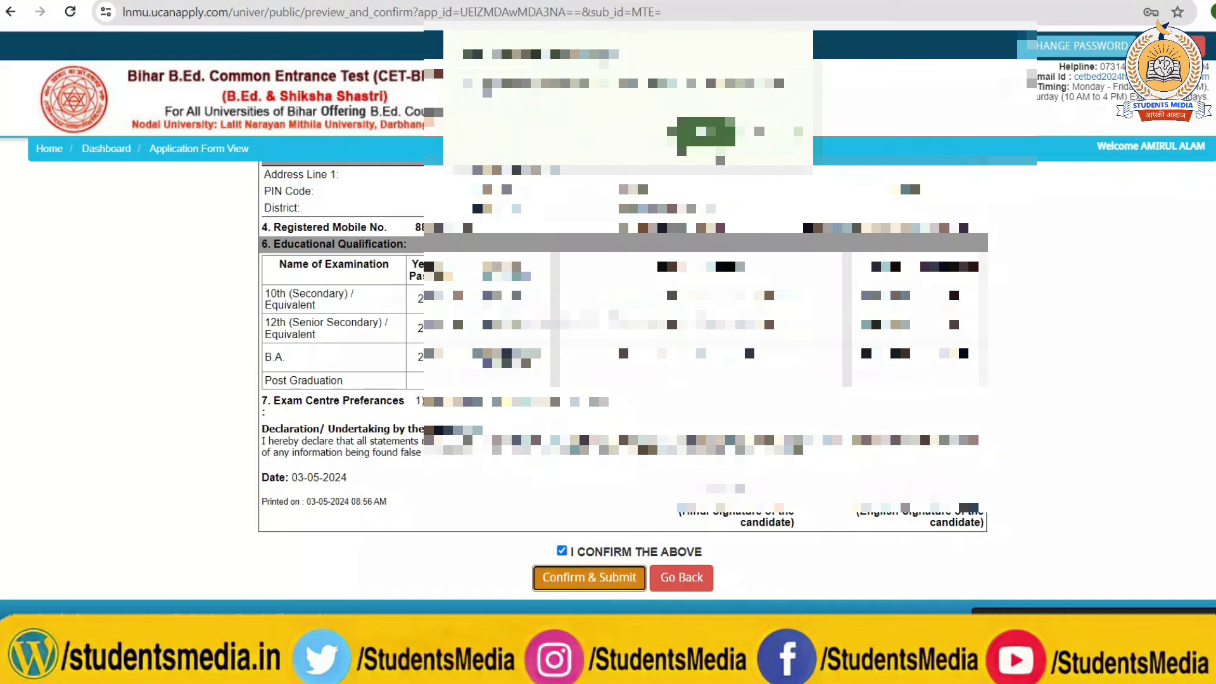
pyautogui.click(701, 133)
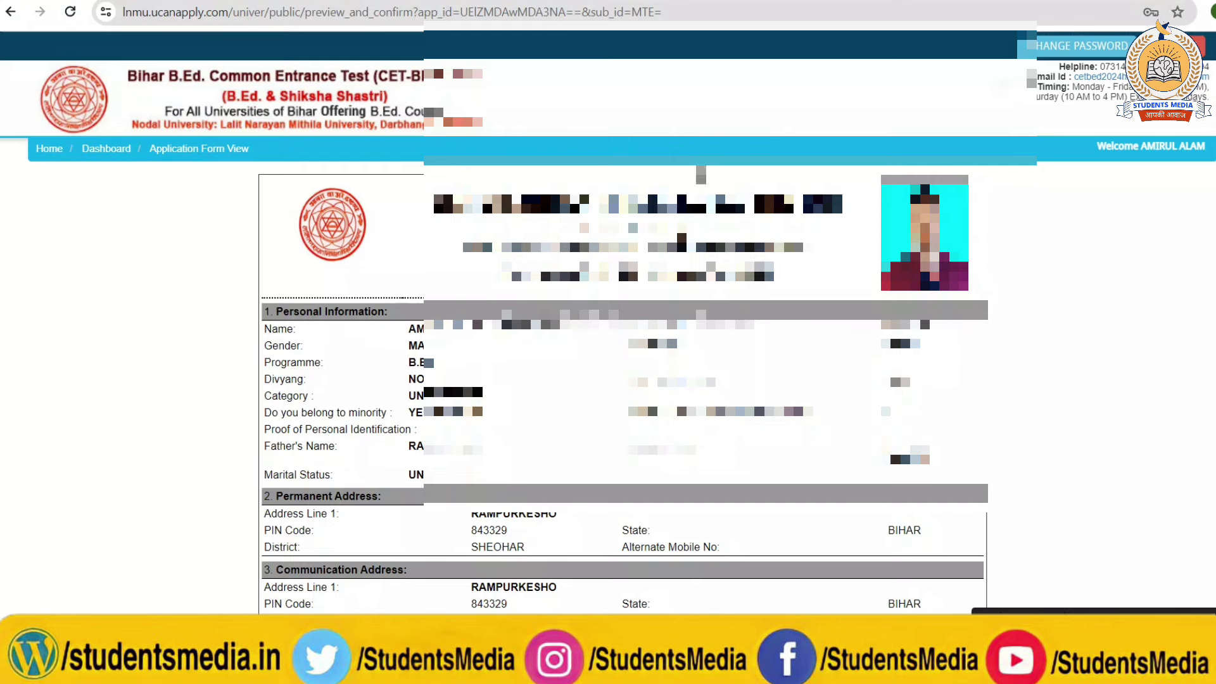
pyautogui.scroll(-6, 701, 145)
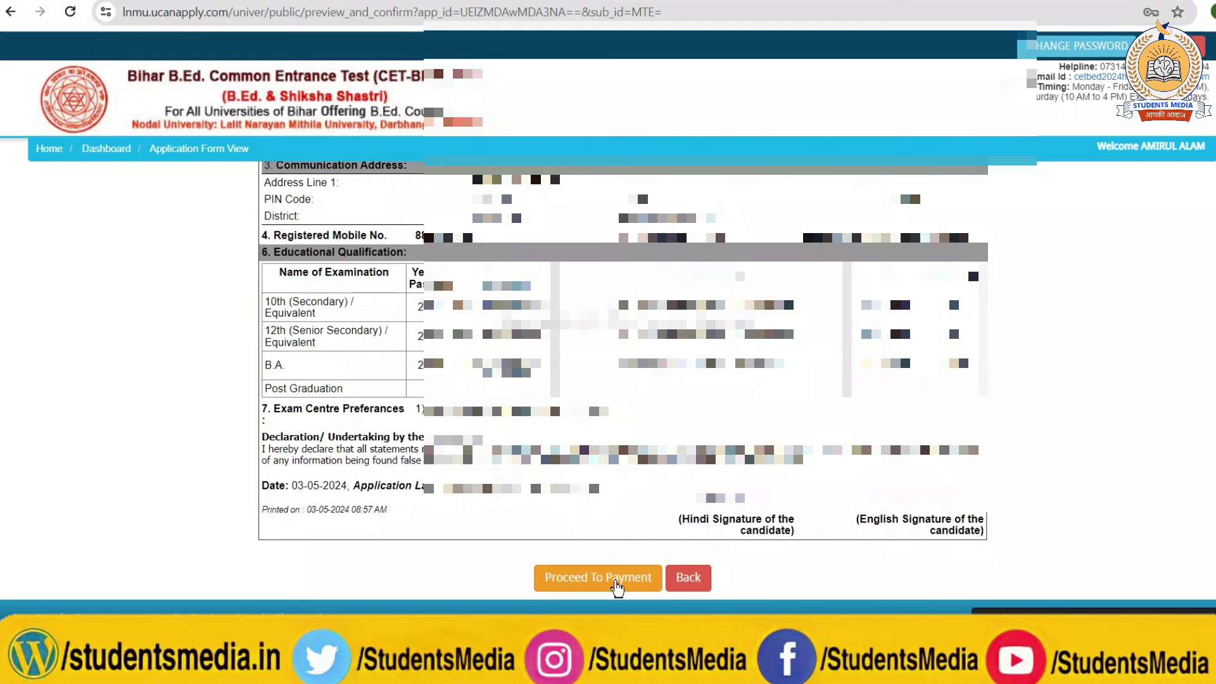
pyautogui.click(616, 583)
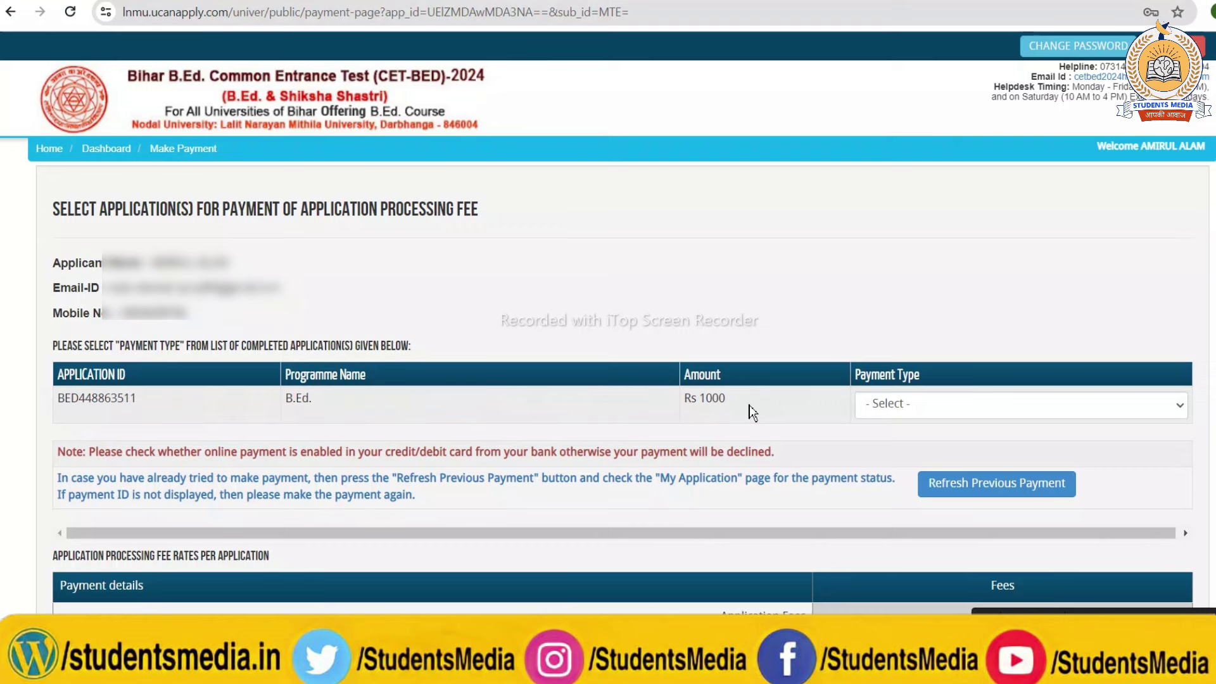
# - Pay ONLINE by Debit Card and proceed to the Rs. 1020.41 total
pyautogui.click(900, 415)
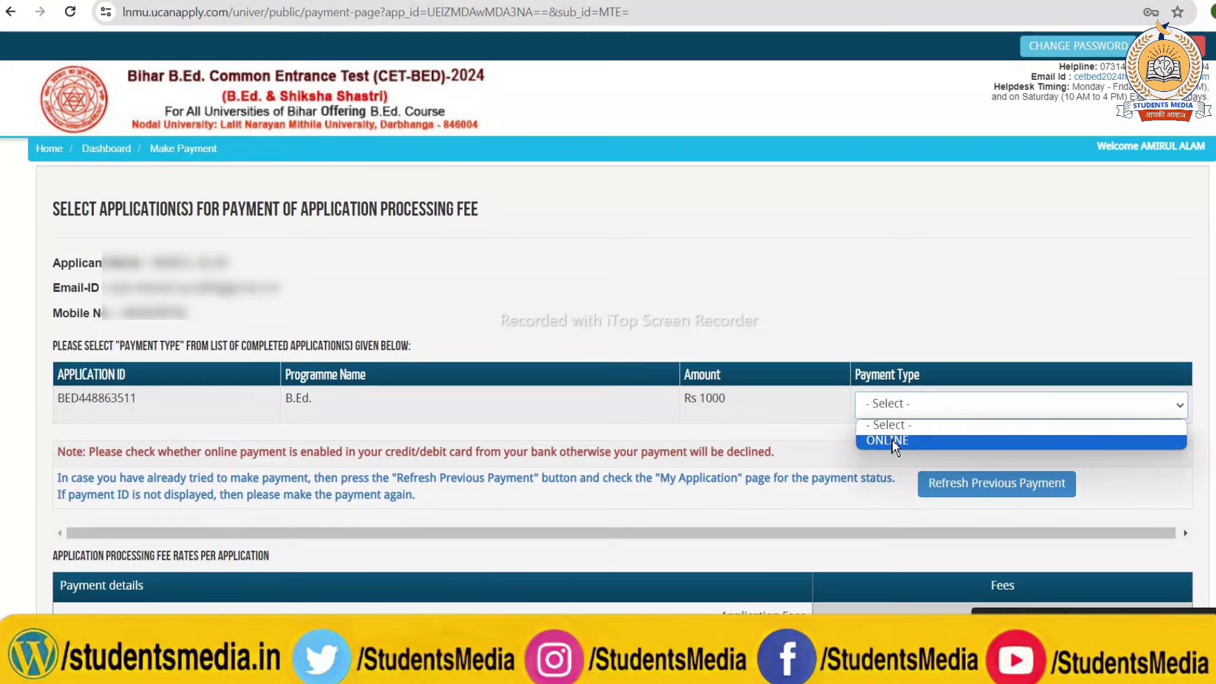
pyautogui.click(894, 439)
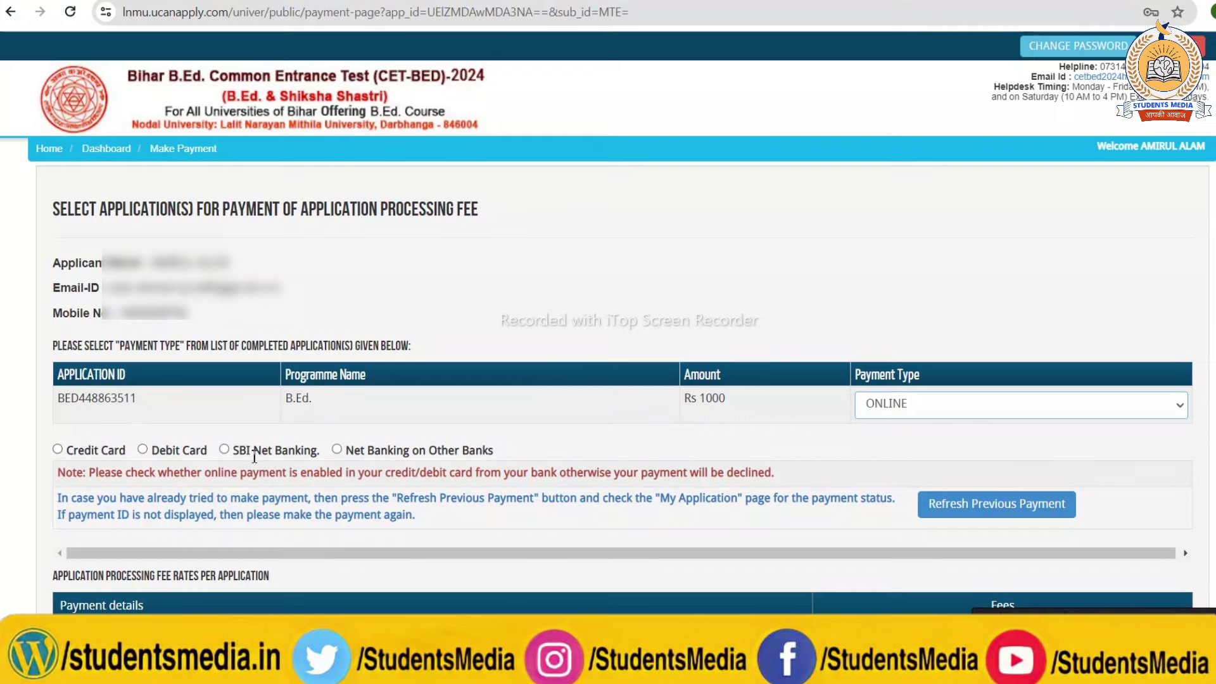
pyautogui.scroll(-1, 254, 456)
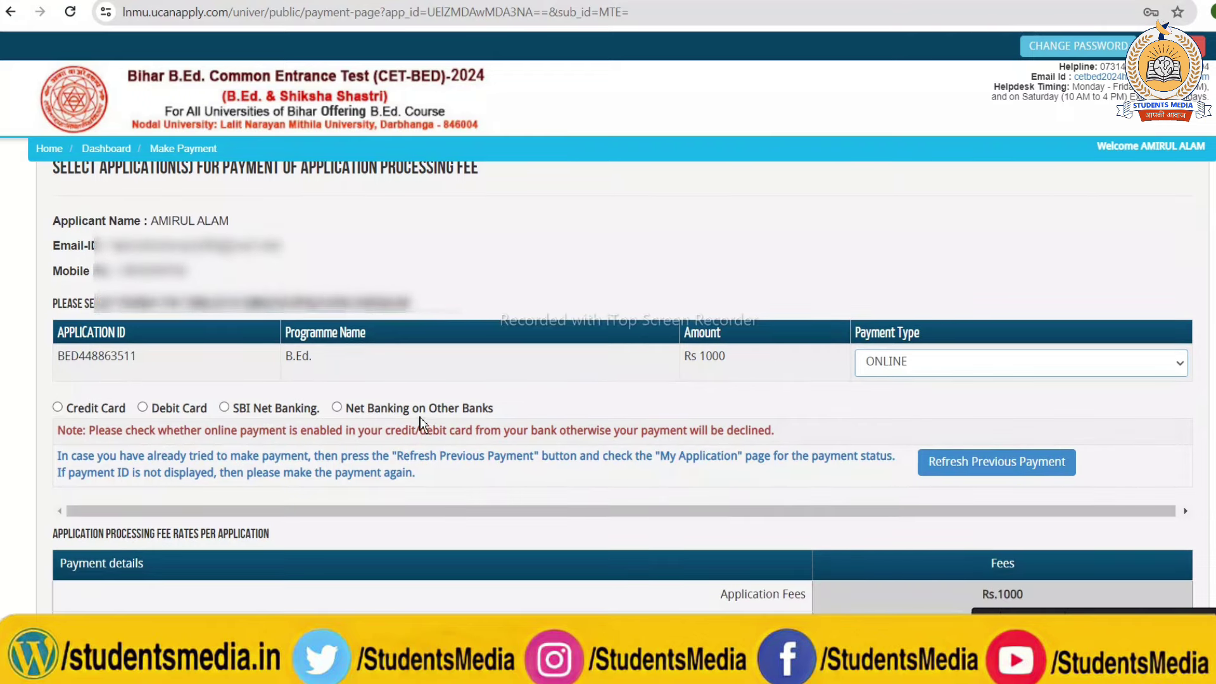
pyautogui.click(143, 407)
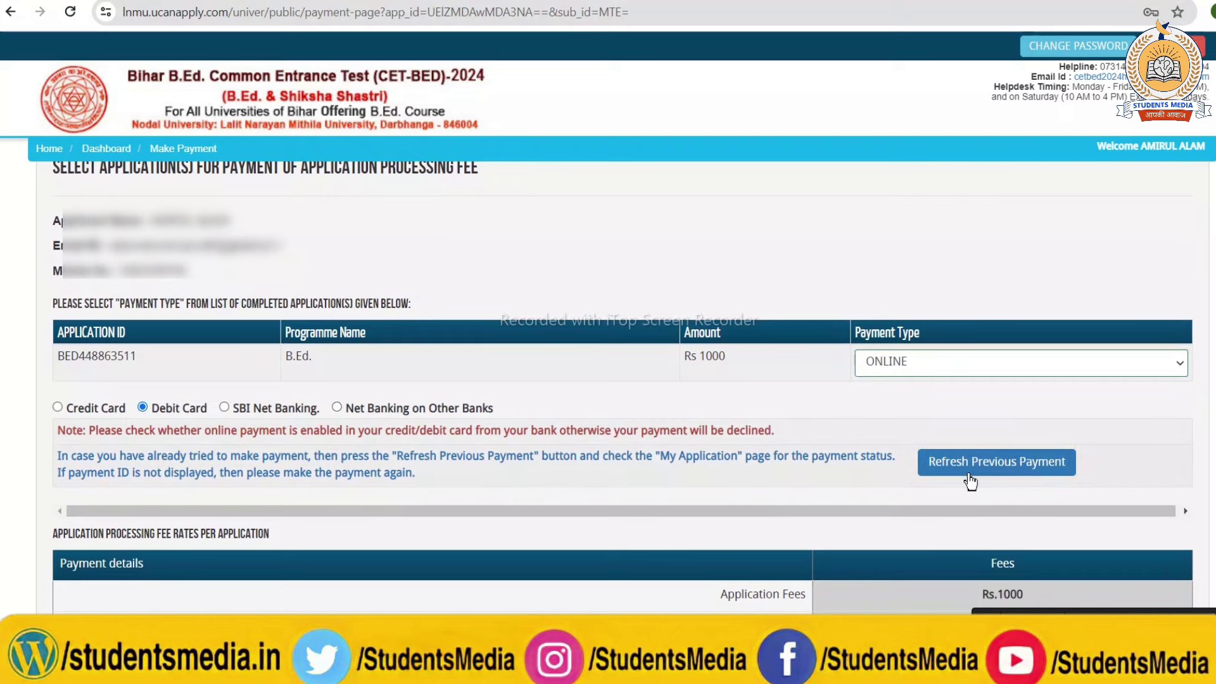
pyautogui.scroll(-3, 941, 481)
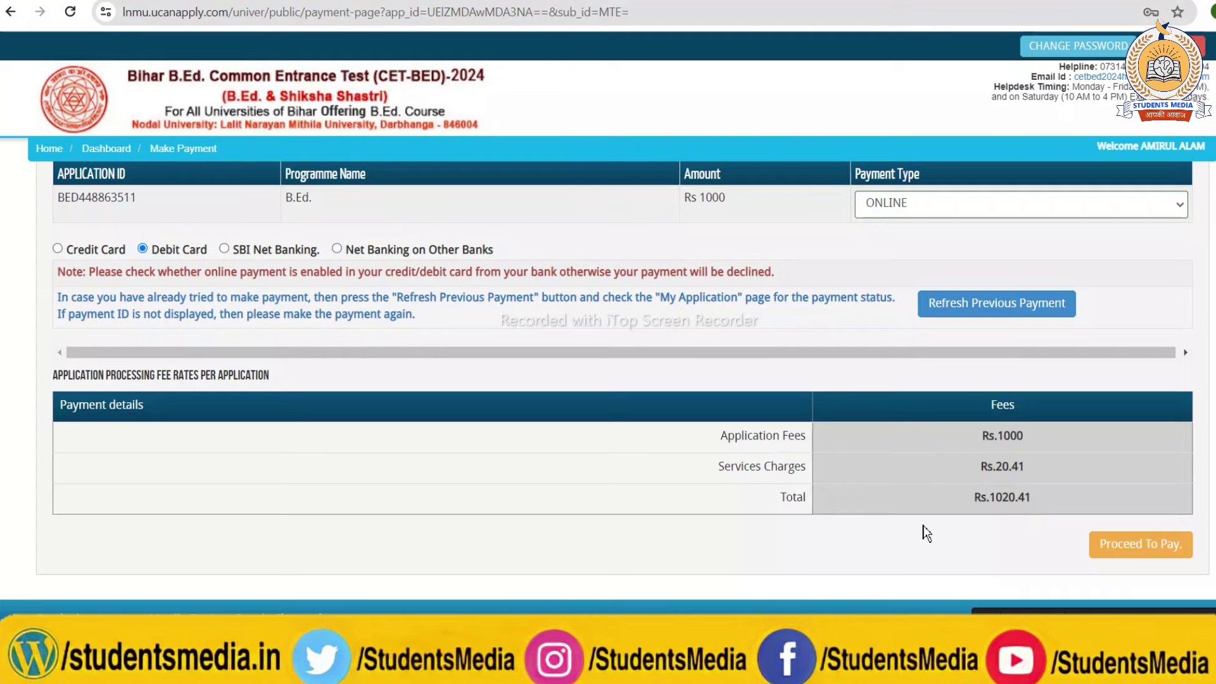
pyautogui.click(1121, 553)
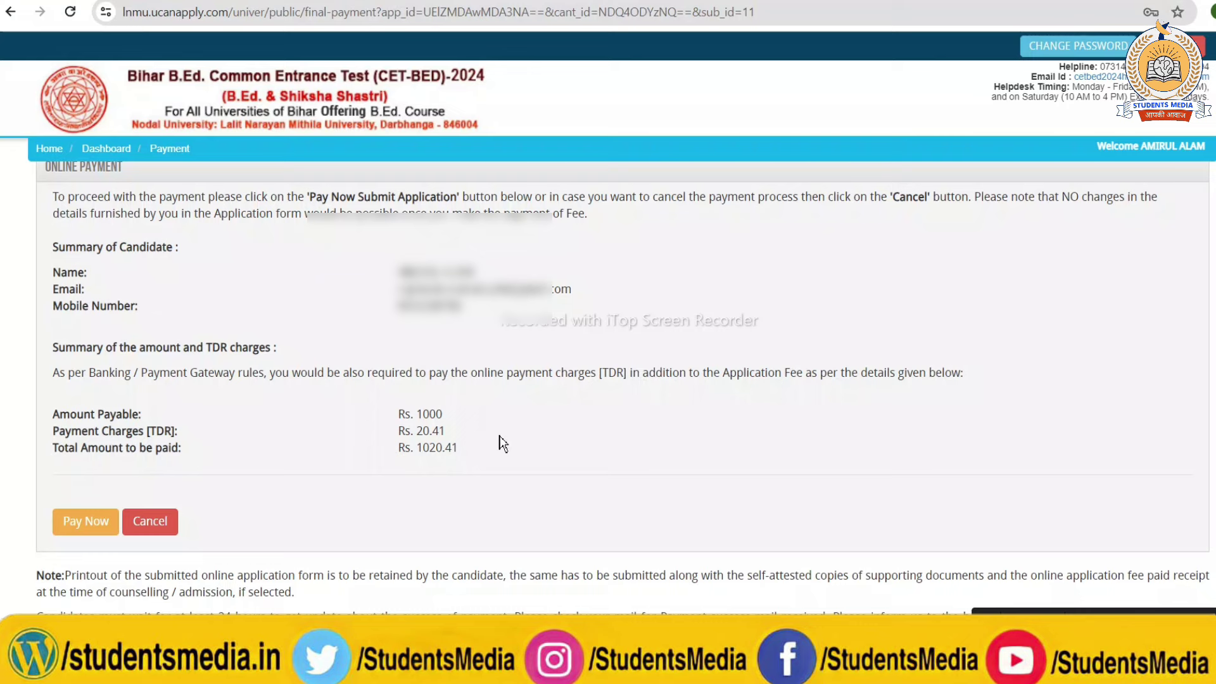
# - Start the Razorpay checkout with Pay Now and choose to pay using a card
pyautogui.scroll(-1, 502, 442)
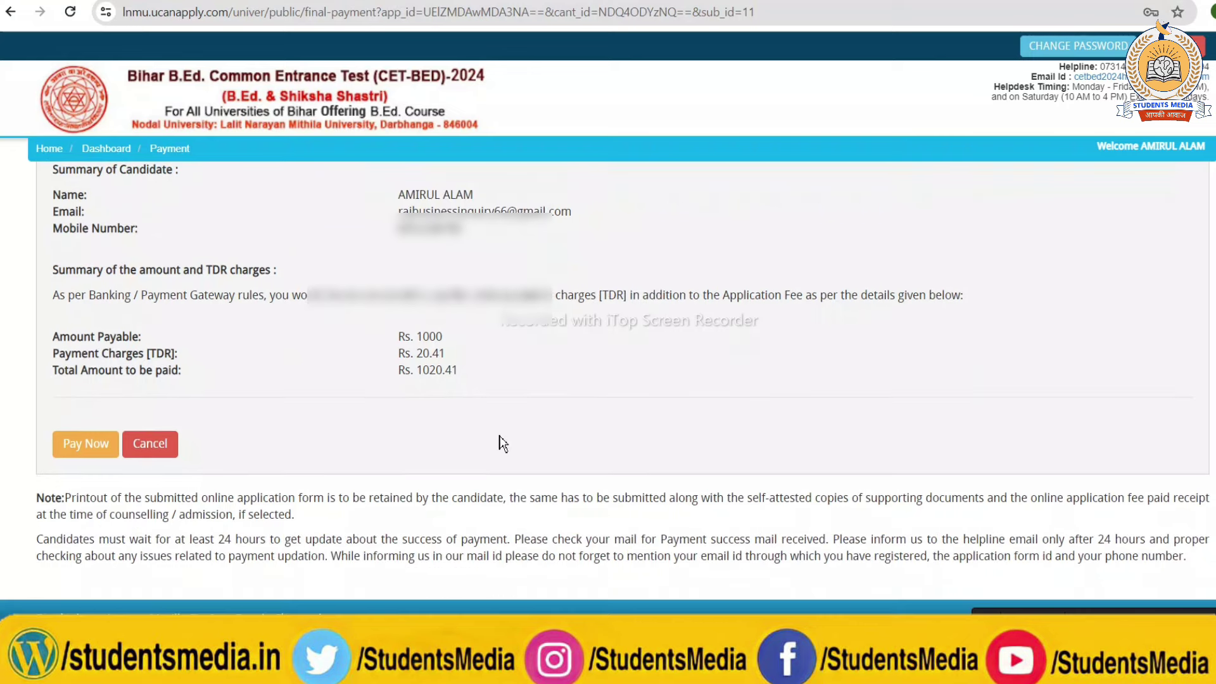
pyautogui.click(94, 451)
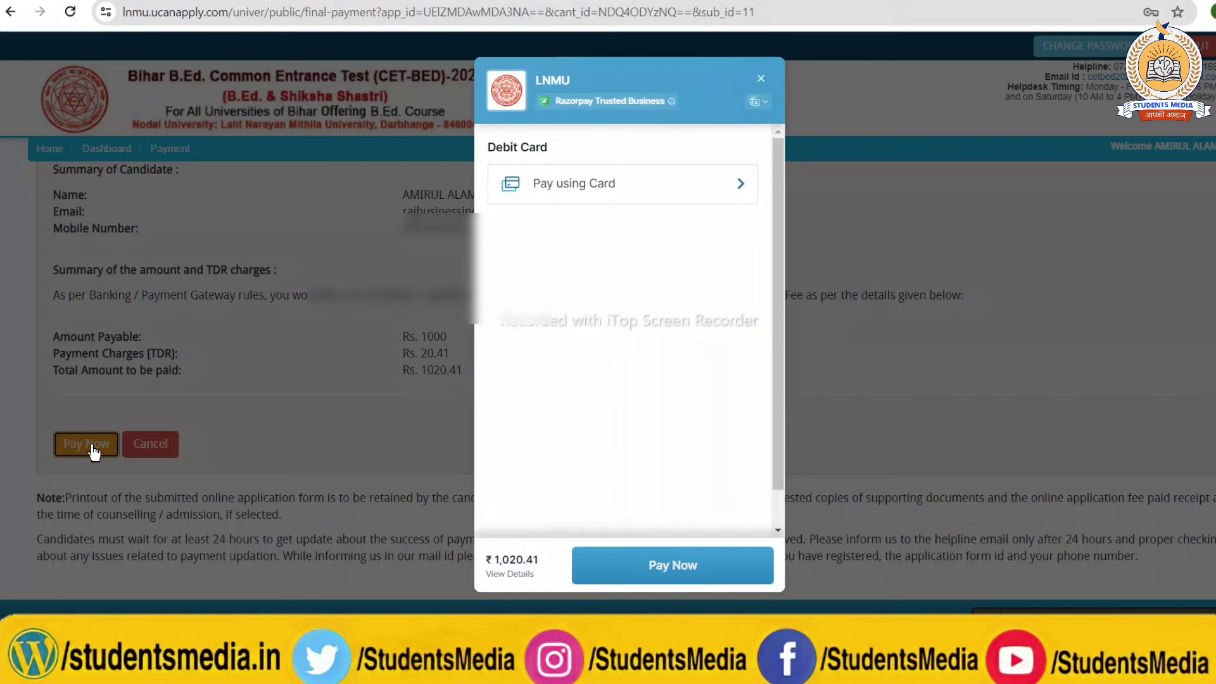
pyautogui.click(668, 192)
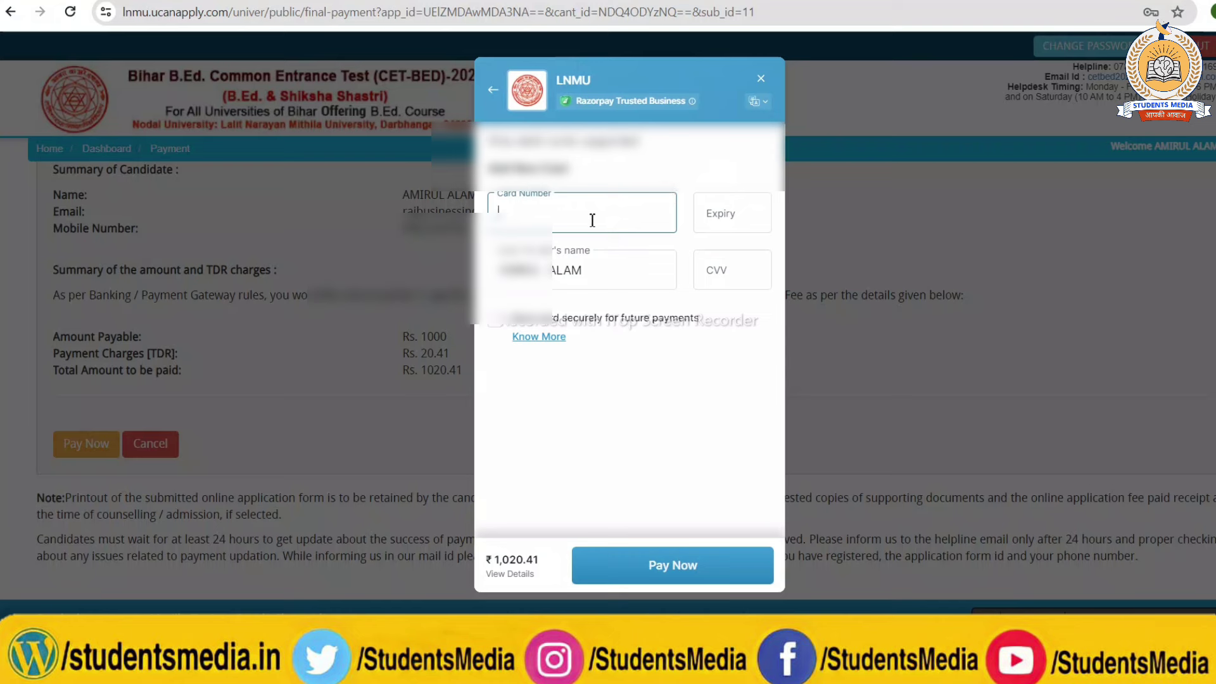
# - Fill the saved debit card details from autofill and enter the card's CVV
pyautogui.click(731, 209)
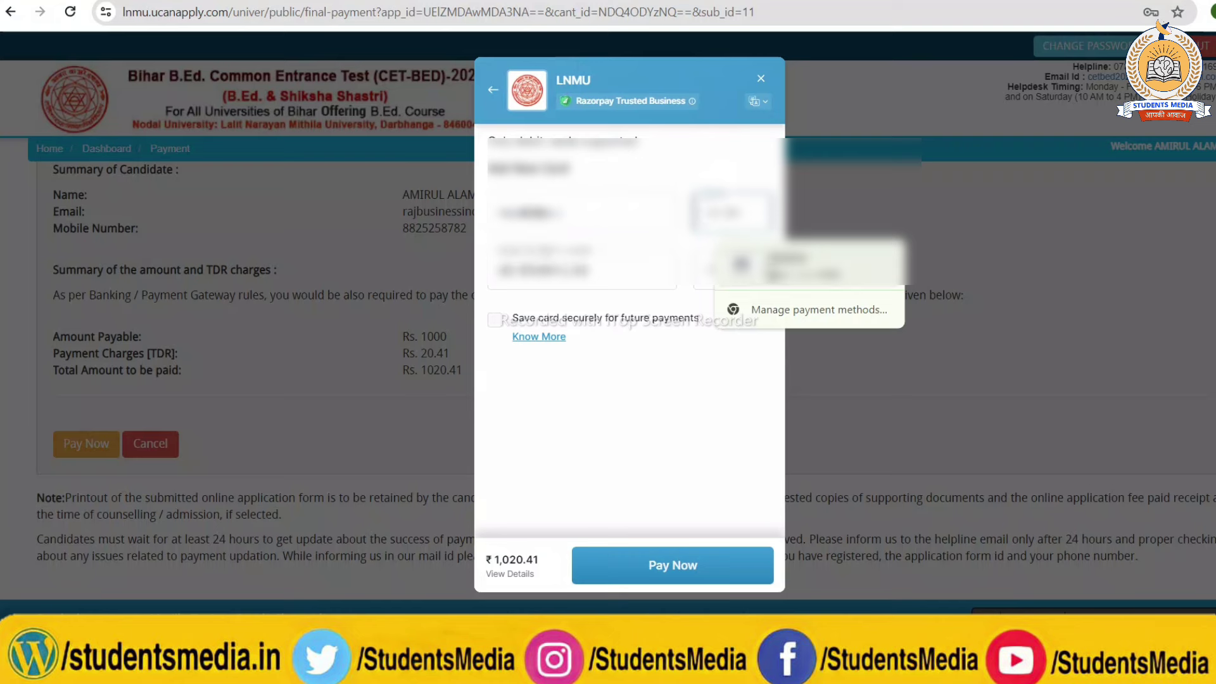
pyautogui.click(741, 263)
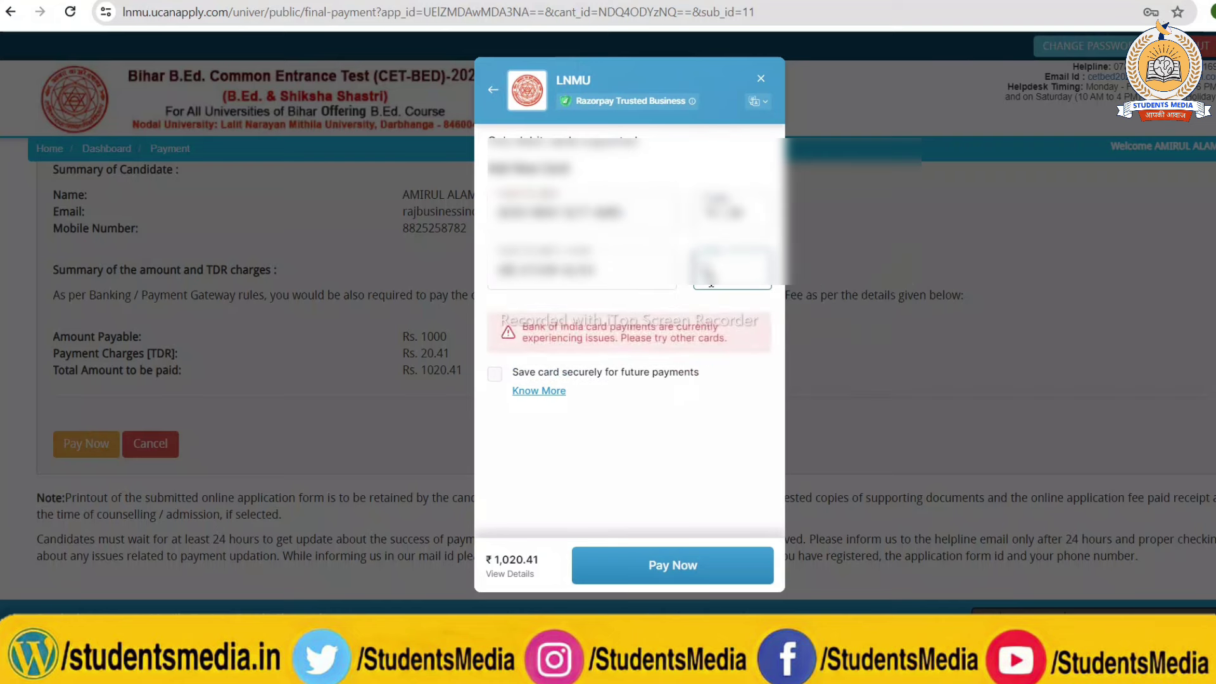
pyautogui.click(663, 442)
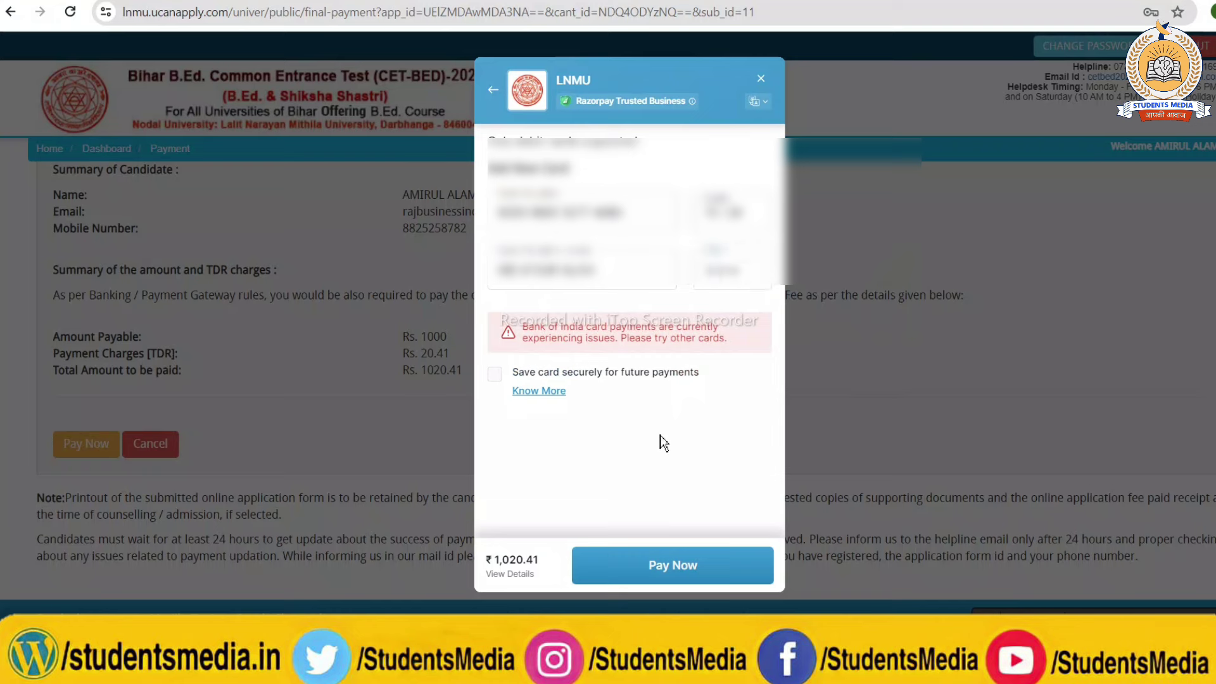